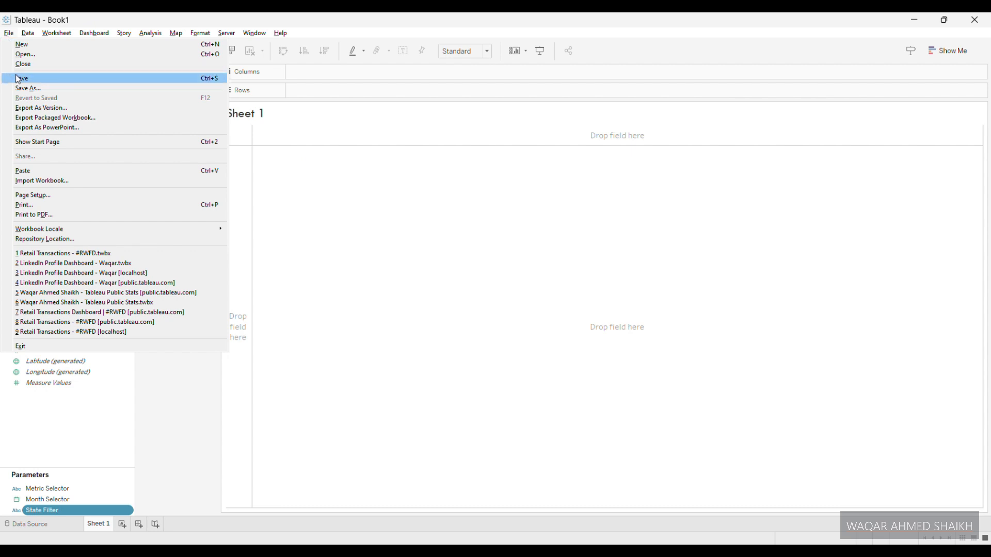
# Step: Save the workbook in the Retail Transactions - 2 folder as "Retail Transactions Dashboard" in Tableau Packaged Workbook (*.twbx) format
pyautogui.click(21, 89)
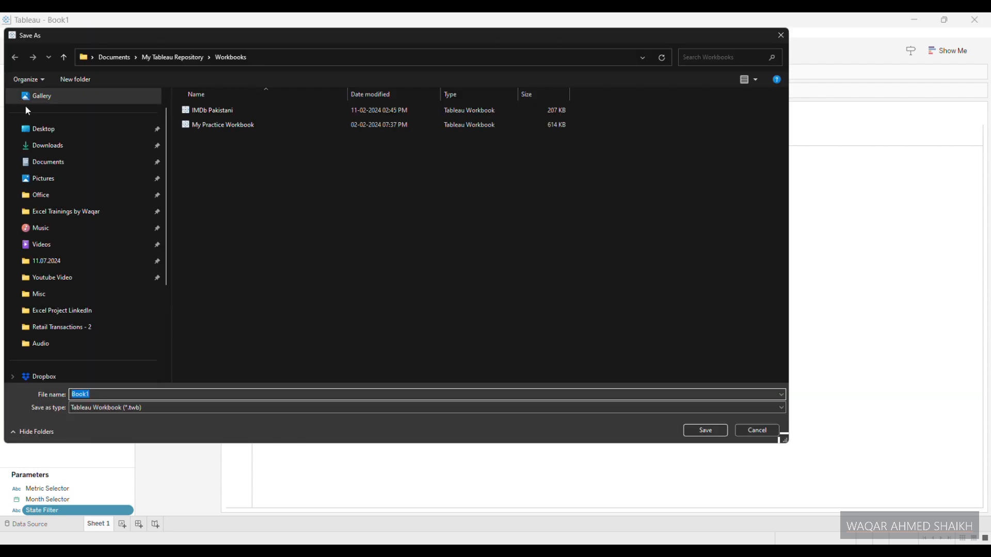
pyautogui.click(73, 328)
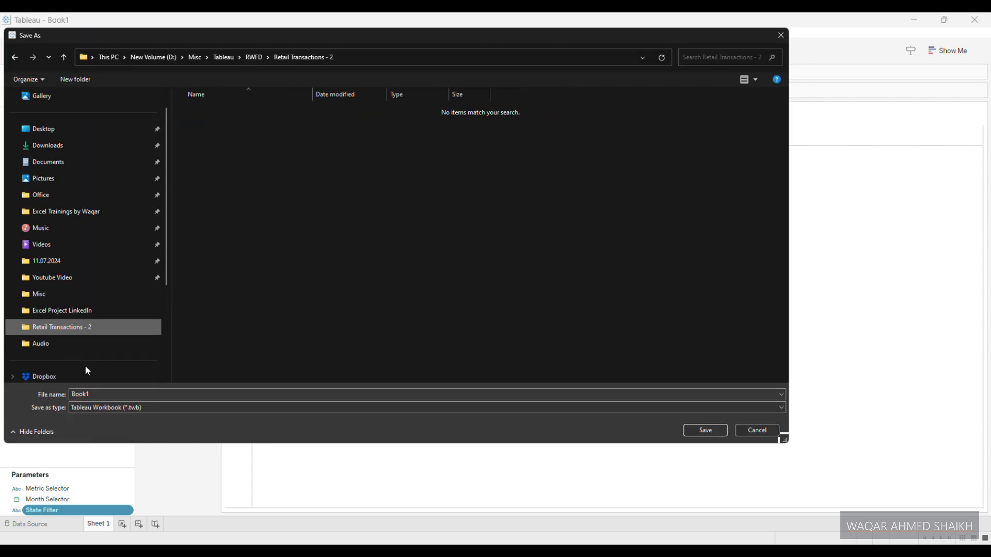
pyautogui.click(121, 395)
pyautogui.write('R')
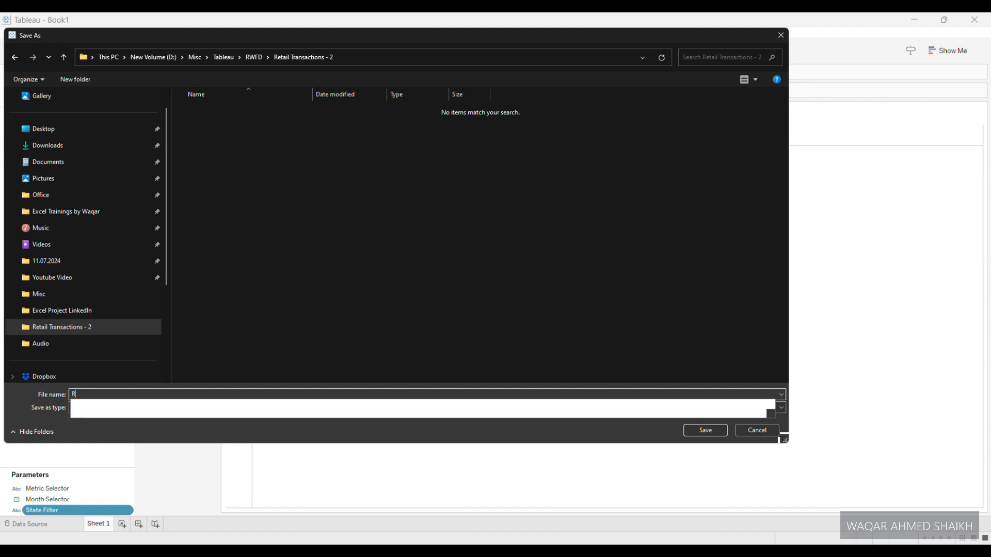
pyautogui.write('etail Transactions das')
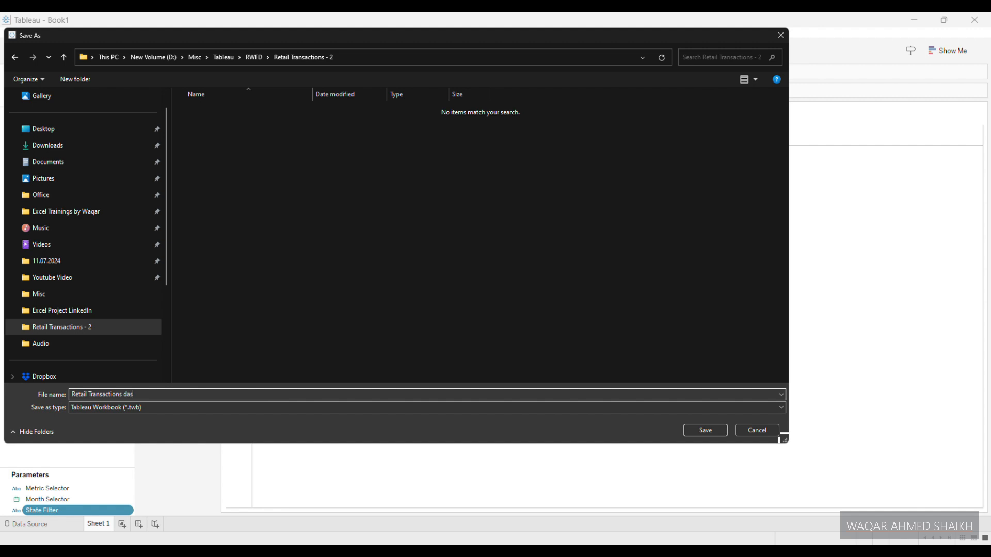
pyautogui.write('hboard')
pyautogui.click(158, 410)
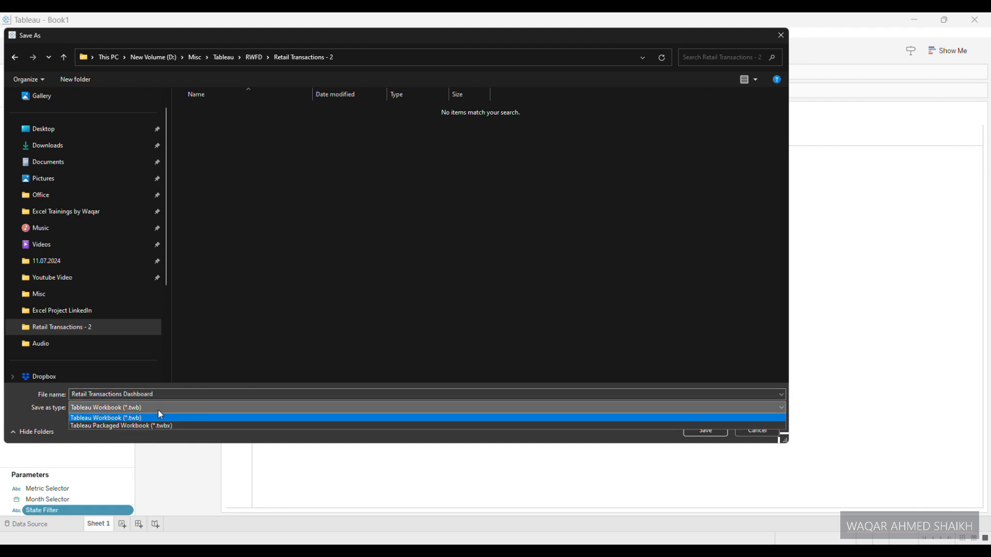
pyautogui.click(156, 423)
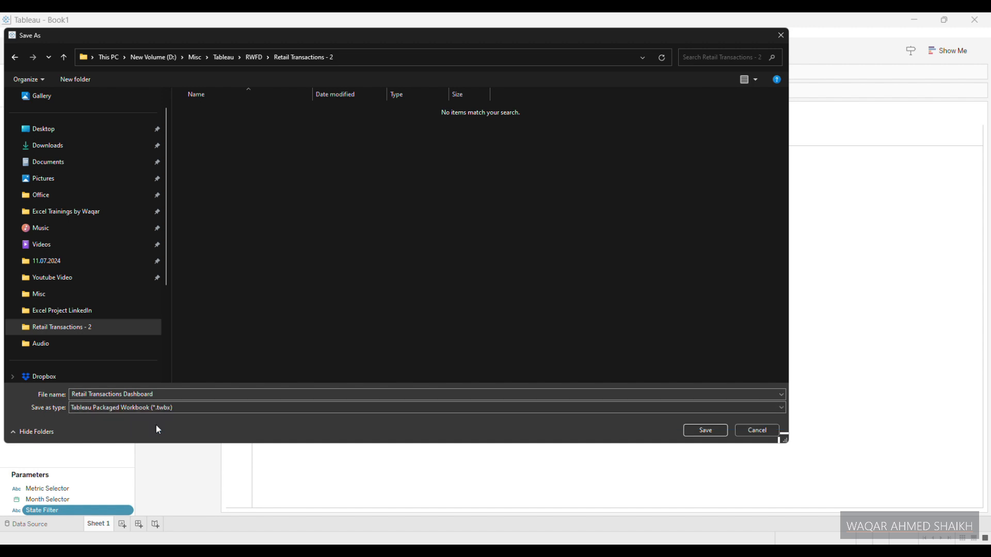
pyautogui.click(694, 431)
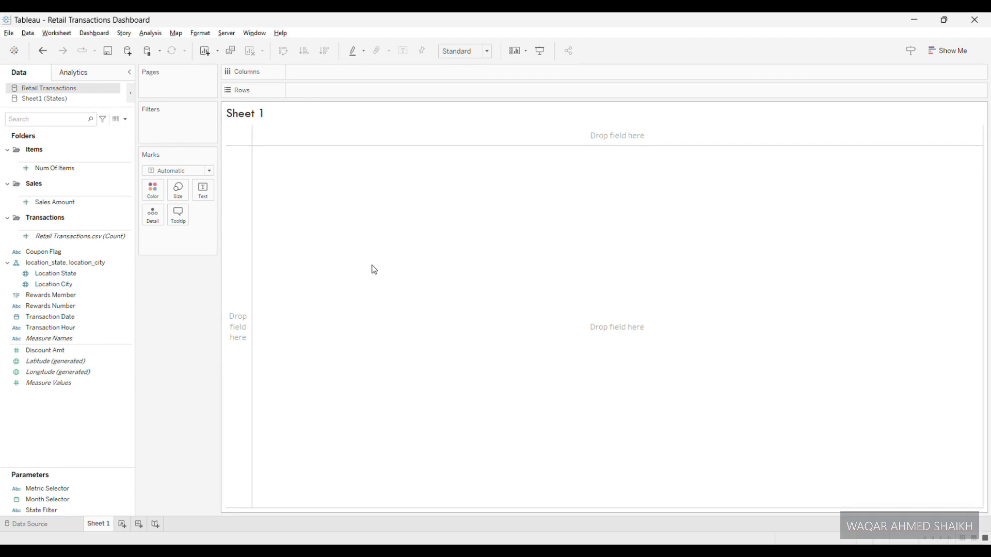
# Step: Create a calculated field "Selected Month Sales" with IF DATETRUNC('month', [Transaction Date]) = DATETRUNC('month', [Month Selector]) THEN [Sales Amount] ELSE 0 END
pyautogui.click(126, 119)
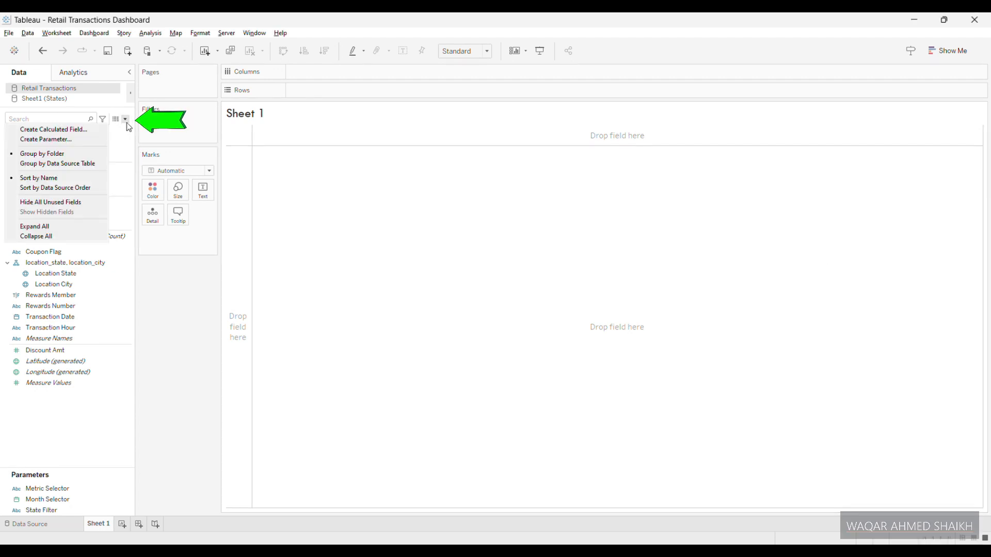
pyautogui.click(76, 129)
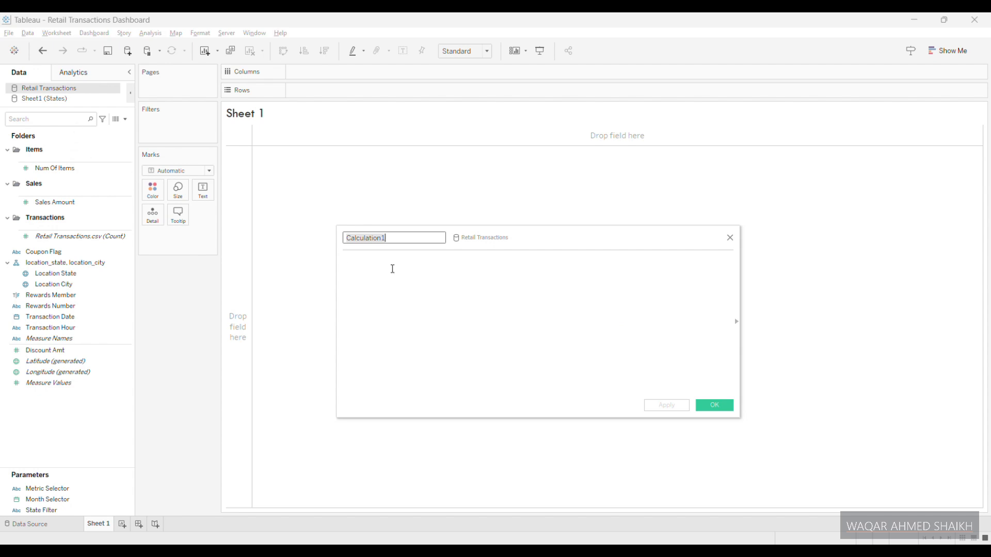
pyautogui.write('Se')
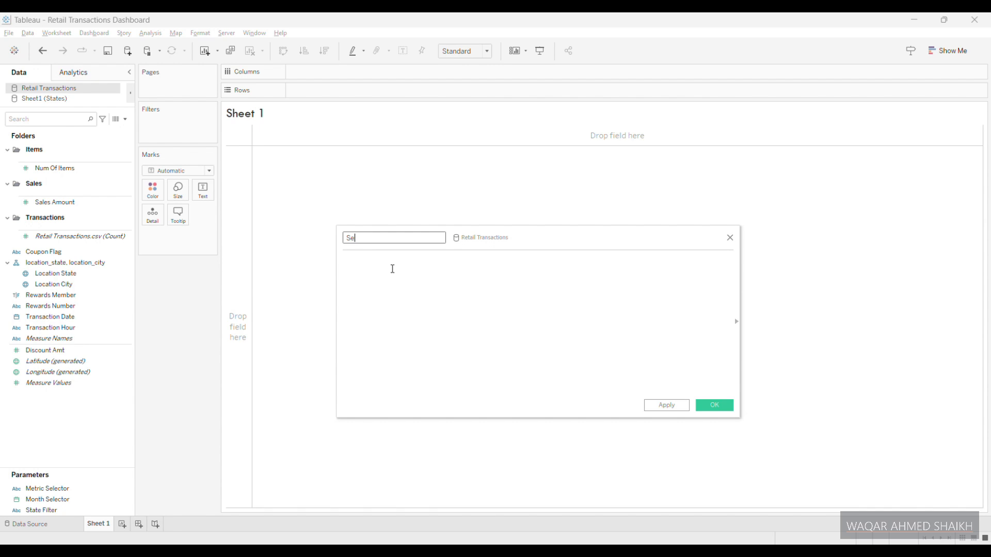
pyautogui.write('lected Month Sales')
pyautogui.click(393, 269)
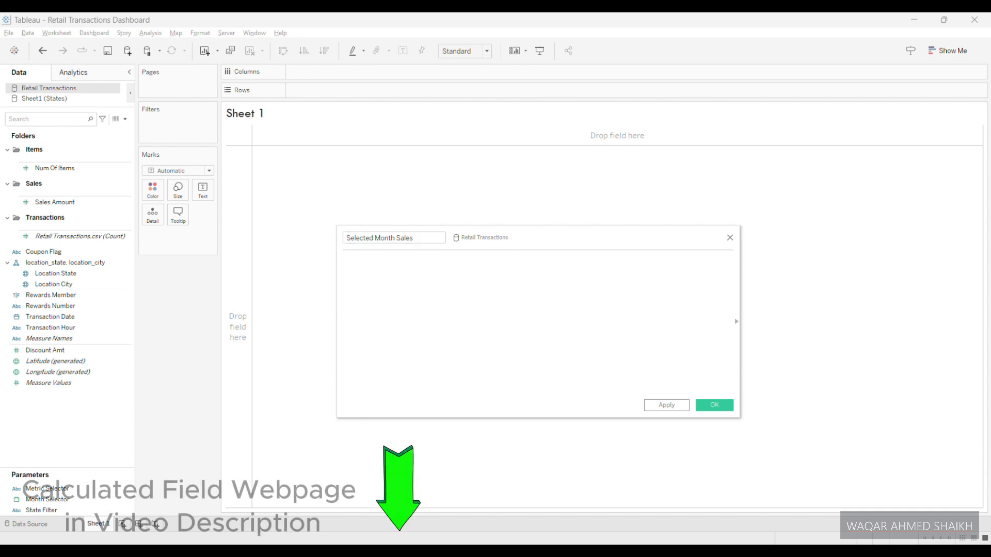
pyautogui.hotkey('ctrl', 'v')
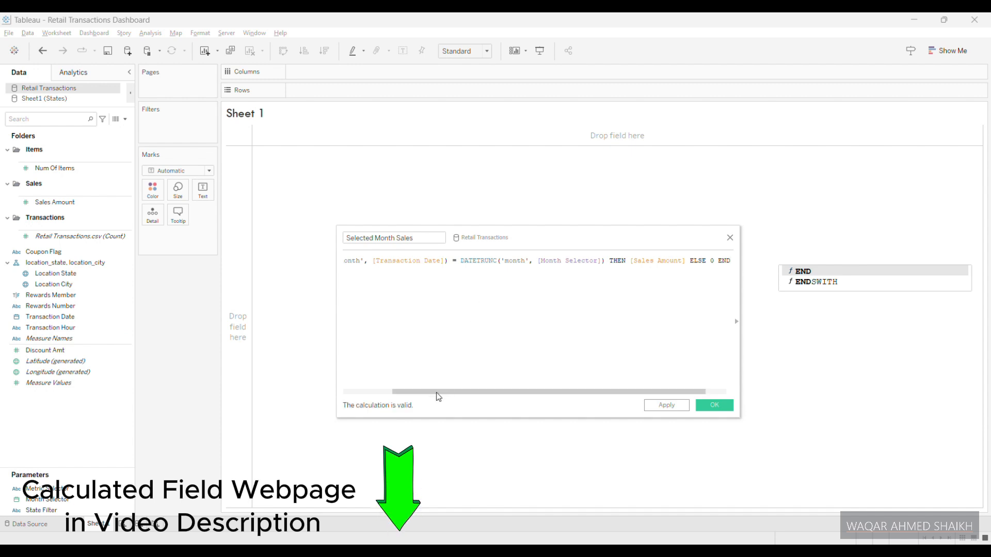
# Step: Break the Selected Month Sales formula into separate lines before THEN and before ELSE
pyautogui.moveTo(435, 392); pyautogui.dragTo(358, 392)
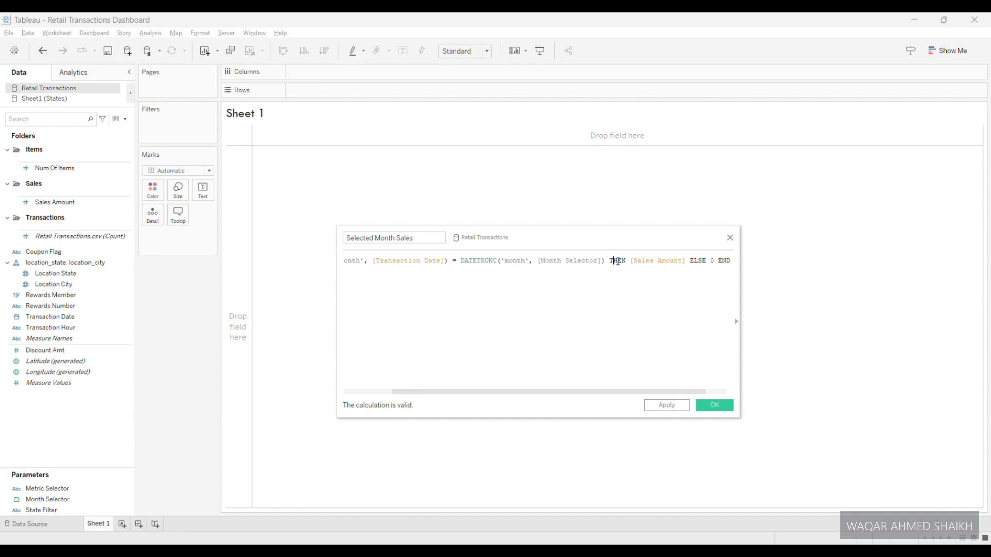
pyautogui.press('Return')
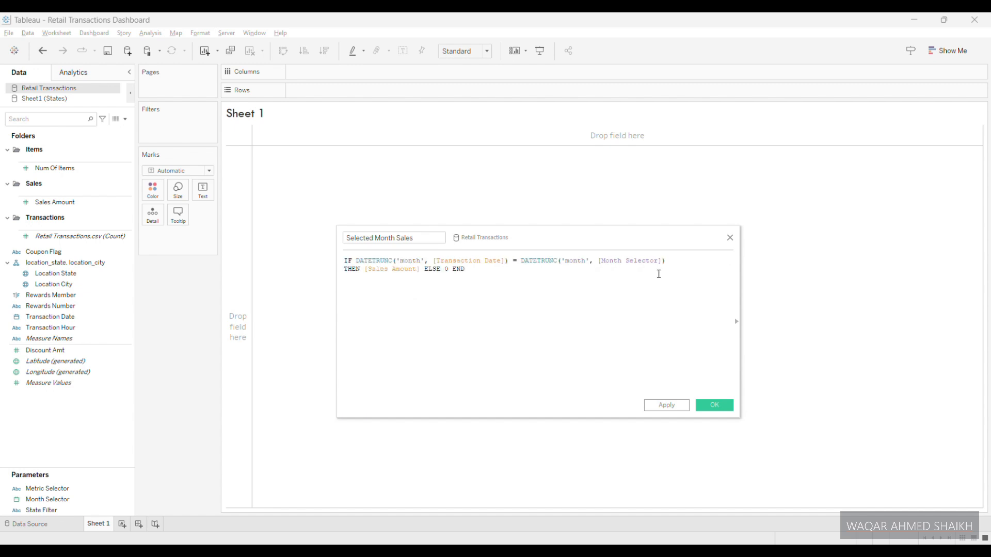
pyautogui.click(425, 269)
pyautogui.press('Return')
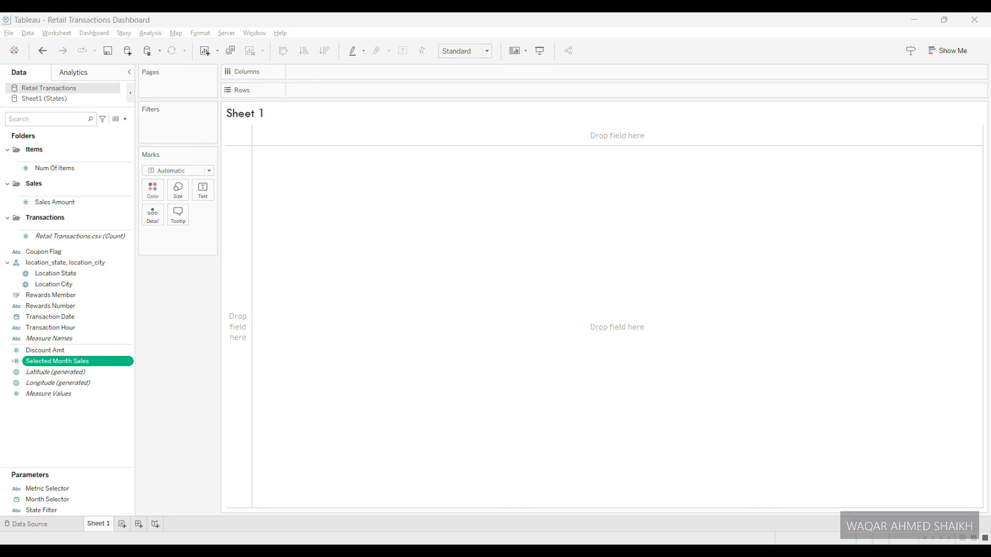
# Step: Create a calculated field "Previous Month Sales" with IF DATETRUNC('month', [Transaction Date]) = DATEADD('month', -1, DATETRUNC('month', [Month Selector])) THEN [Sales Amount] ELSE 0 END
pyautogui.click(125, 119)
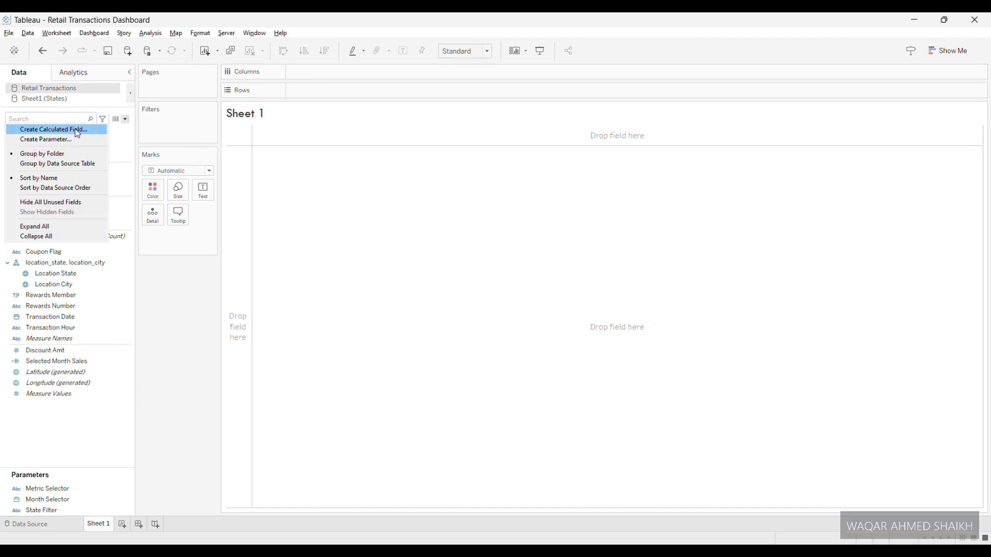
pyautogui.click(72, 129)
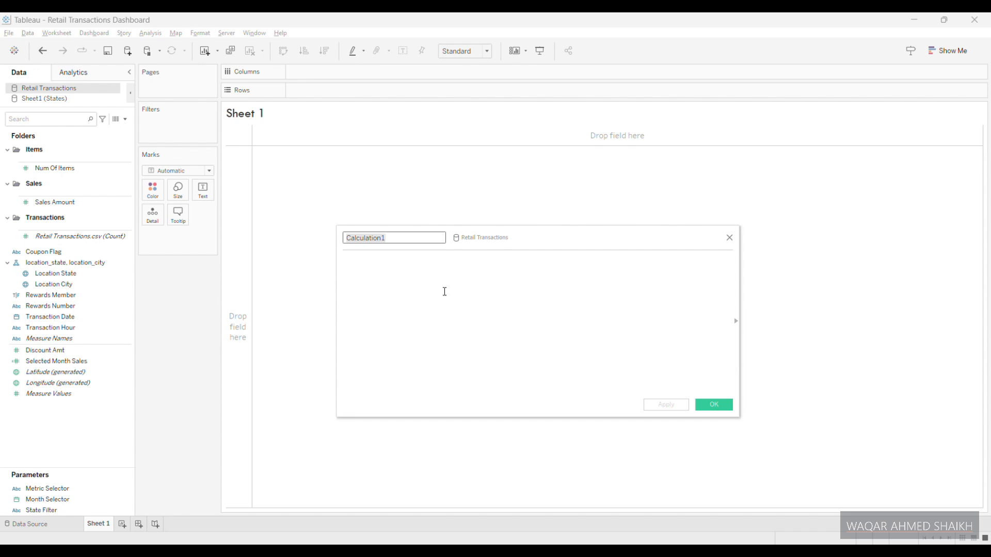
pyautogui.write('Previous Month Sales')
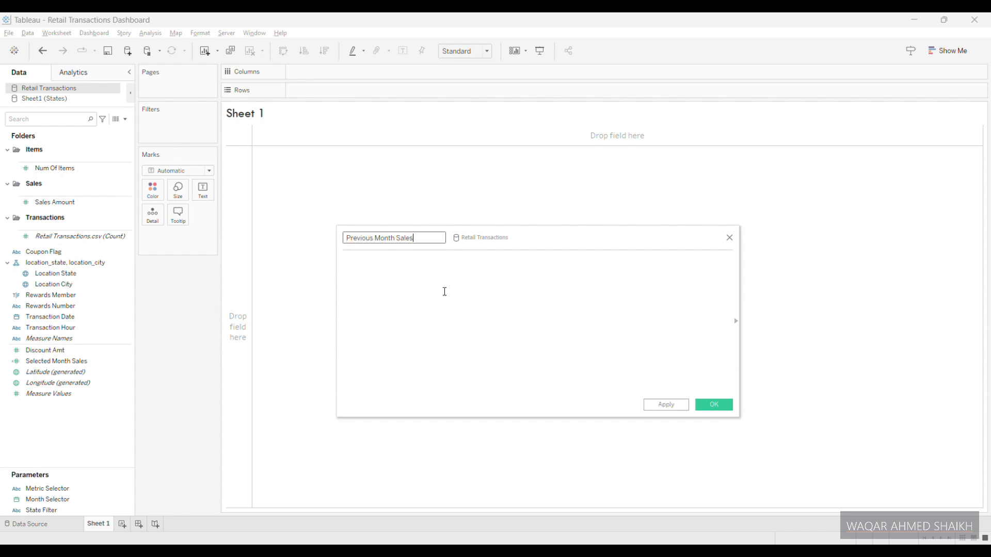
pyautogui.click(445, 292)
pyautogui.hotkey('ctrl', 'v')
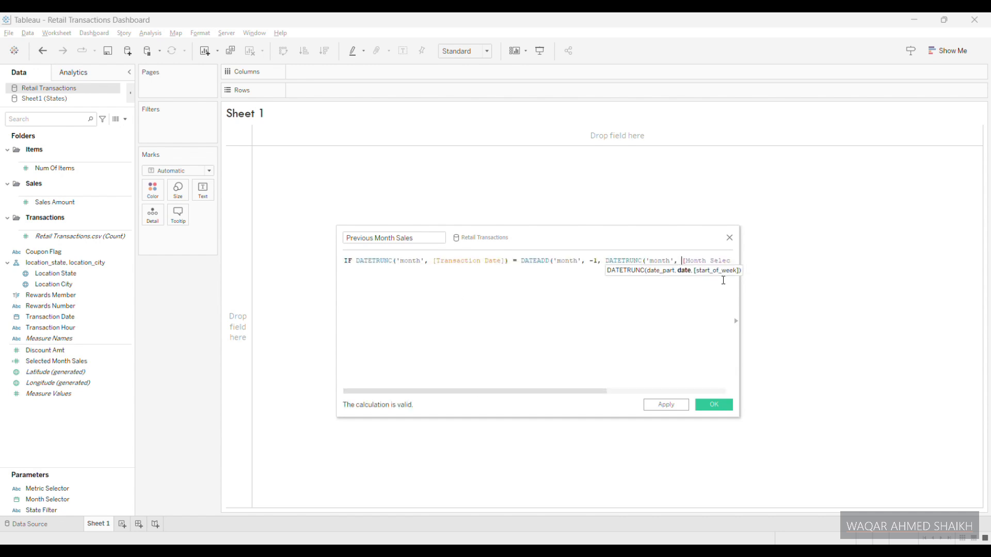
# Step: Break the Previous Month Sales formula into three lines, starting new ones at THEN and ELSE
pyautogui.hotkey('ctrl', 'Right')
pyautogui.hotkey('ctrl', 'Right')
pyautogui.hotkey('ctrl', 'Right')
pyautogui.hotkey('ctrl', 'Right')
pyautogui.press('Return')
pyautogui.hotkey('ctrl', 'Right')
pyautogui.hotkey('ctrl', 'Right')
pyautogui.hotkey('ctrl', 'Right')
pyautogui.hotkey('ctrl', 'Right')
pyautogui.hotkey('ctrl', 'Right')
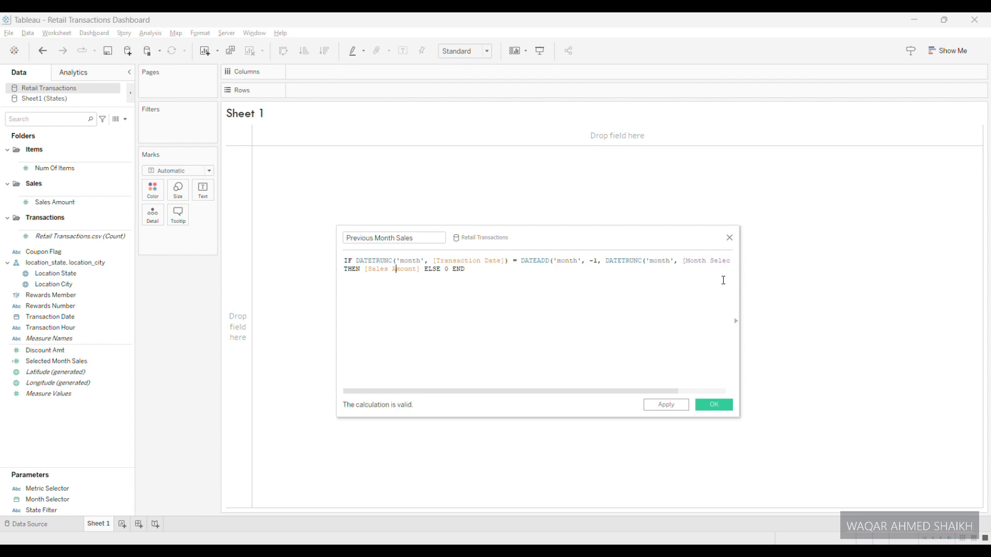
pyautogui.press('Return')
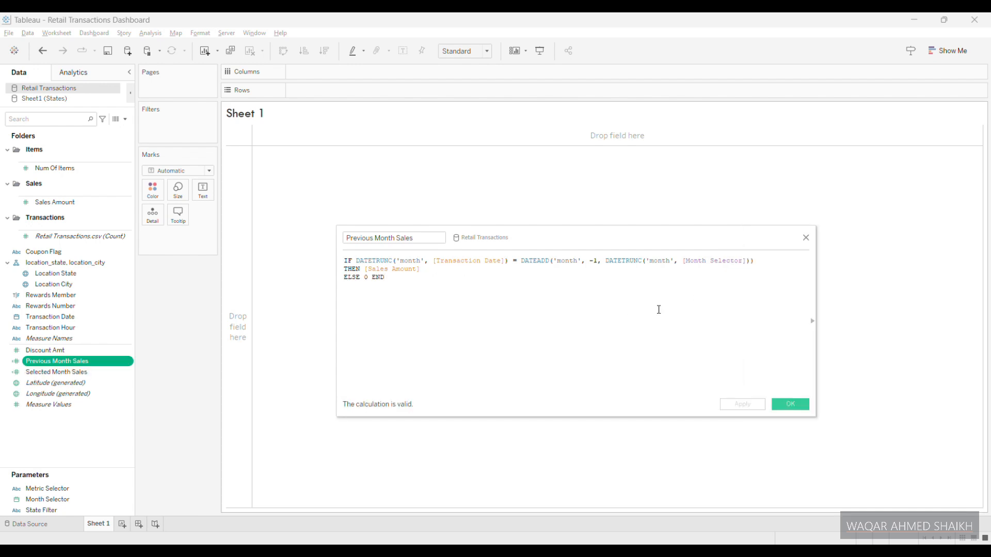
# Step: Enlarge the formula text, widen and reposition the calculation editor to fit the whole Previous Month Sales formula, and accept the calculation
pyautogui.hotkey('ctrl', 'a')
pyautogui.scroll(2, 659, 310)
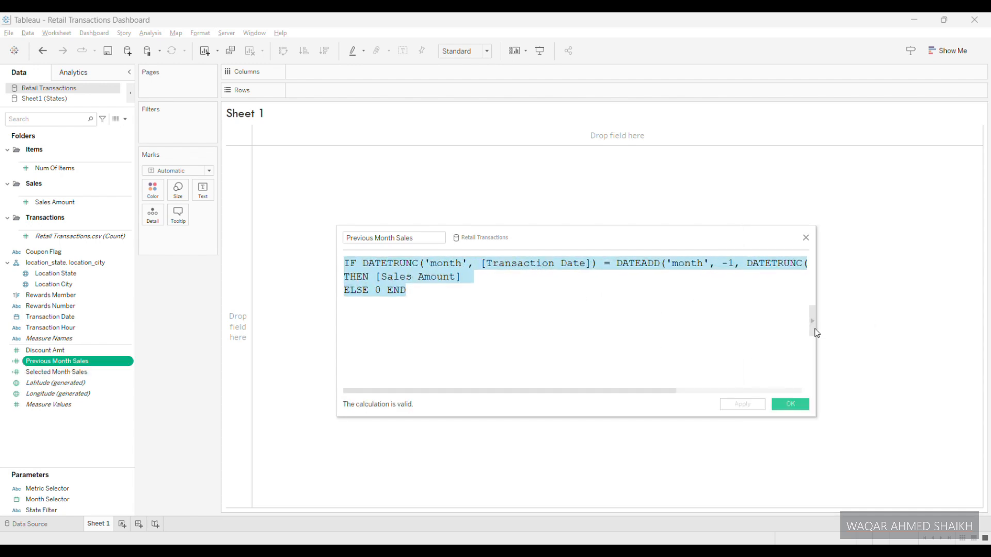
pyautogui.moveTo(816, 356); pyautogui.dragTo(986, 357)
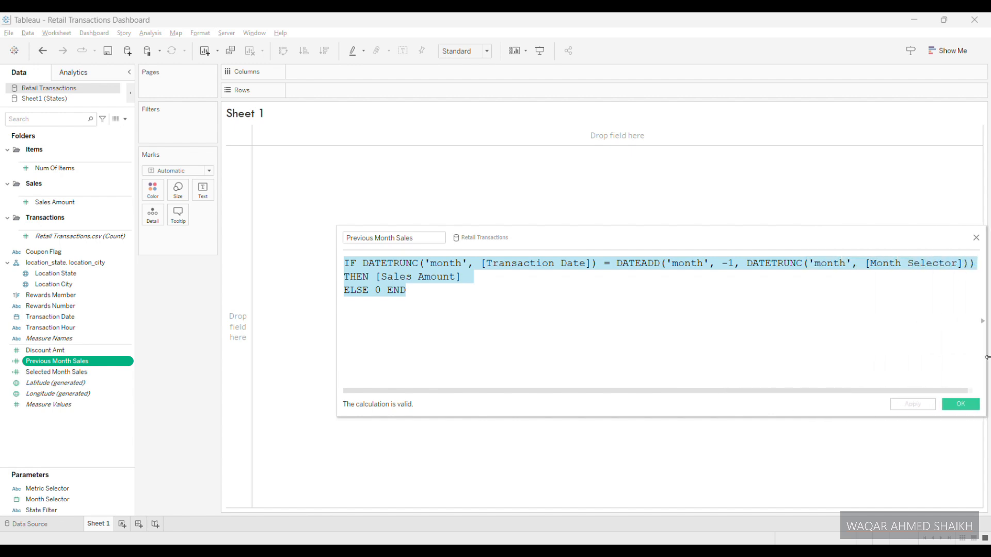
pyautogui.moveTo(795, 237); pyautogui.dragTo(690, 227)
pyautogui.click(684, 339)
pyautogui.moveTo(884, 322); pyautogui.dragTo(894, 324)
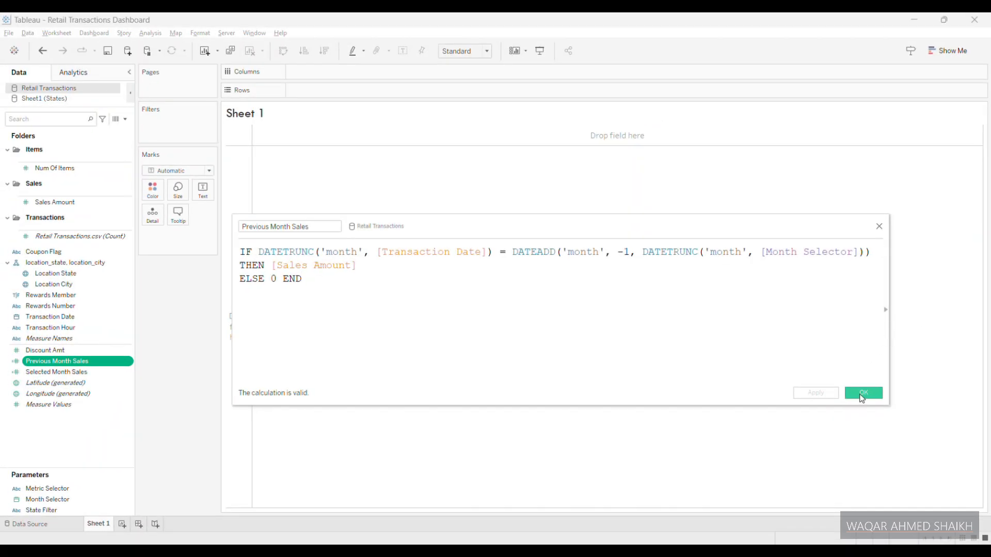
pyautogui.click(933, 420)
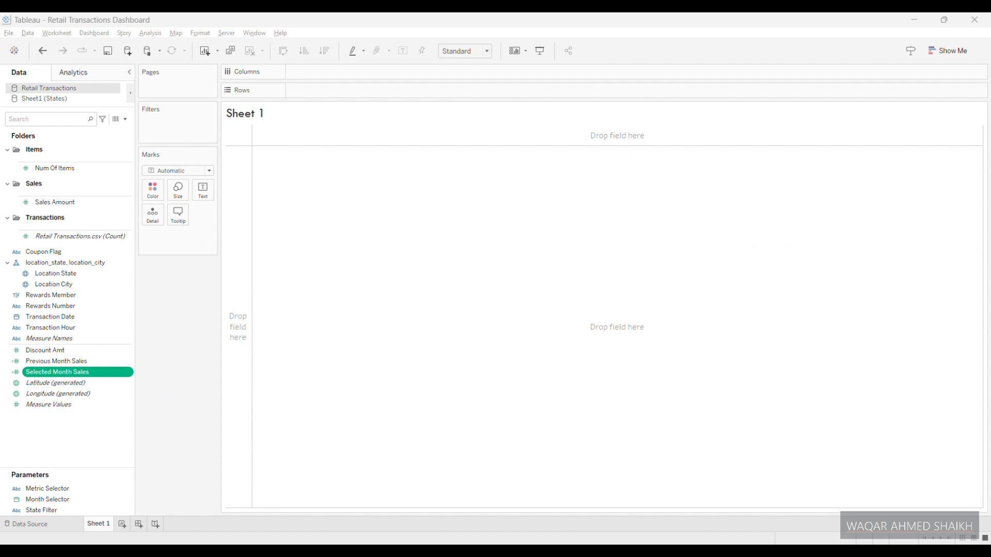
# Step: Create a calculated field "% Change Sales PM" with the formula (SUM([Selected Month Sales])-SUM([Previous Month Sales]))/SUM([Previous Month Sales])
pyautogui.click(125, 120)
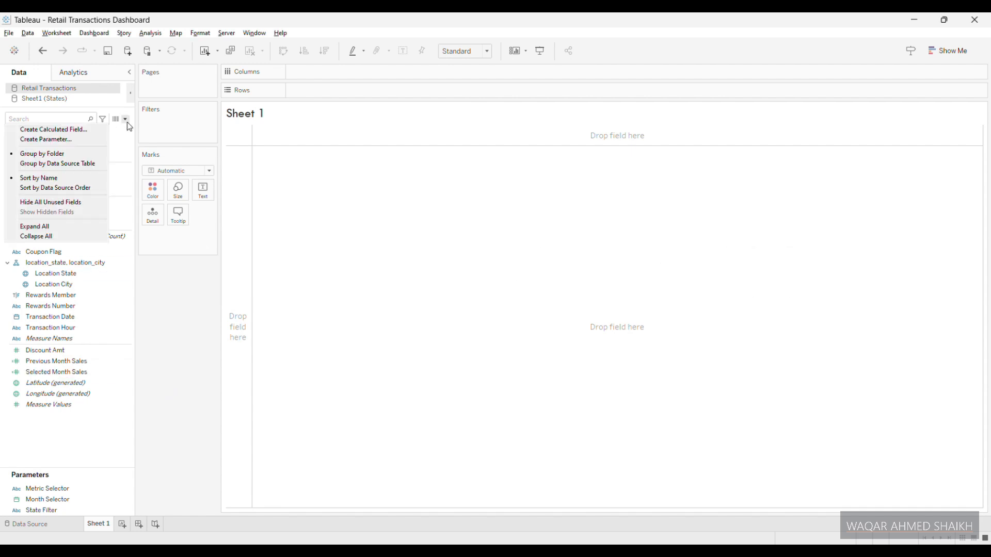
pyautogui.click(62, 130)
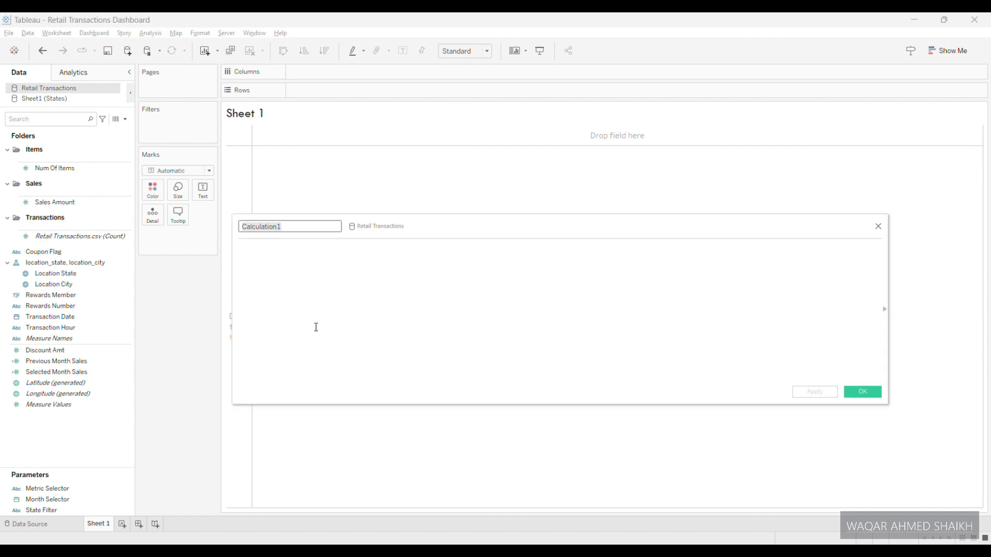
pyautogui.doubleClick(303, 225)
pyautogui.write('% Change Sales PM')
pyautogui.click(253, 277)
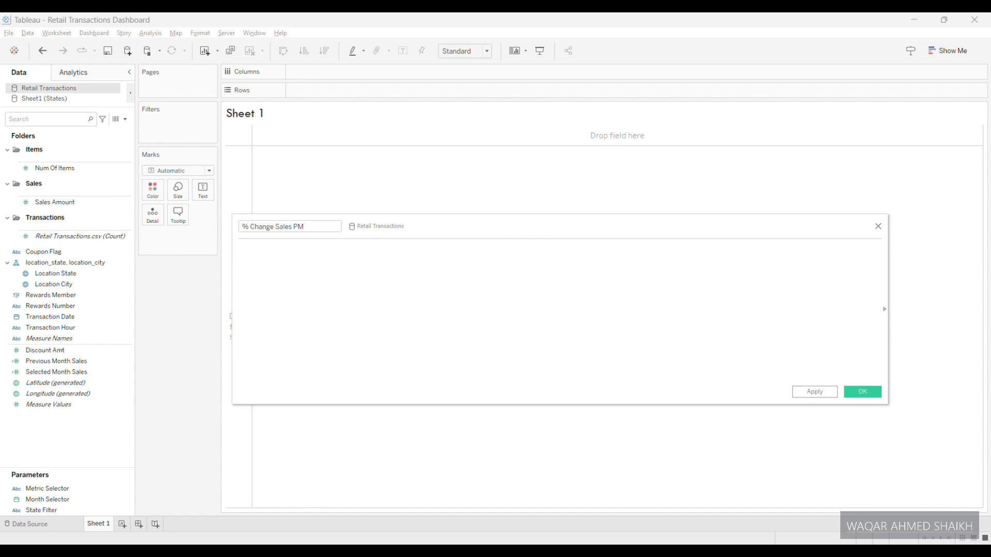
pyautogui.write('(SUM([Selected Month Sales])-SUM([Previous Month Sales]))/SUM([Previous Month Sales])')
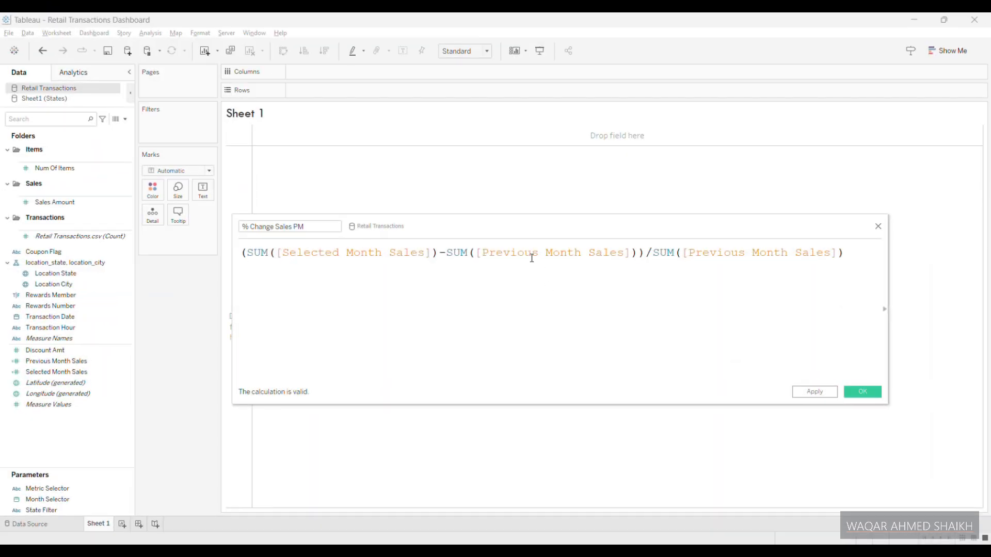
pyautogui.click(449, 195)
pyautogui.click(862, 392)
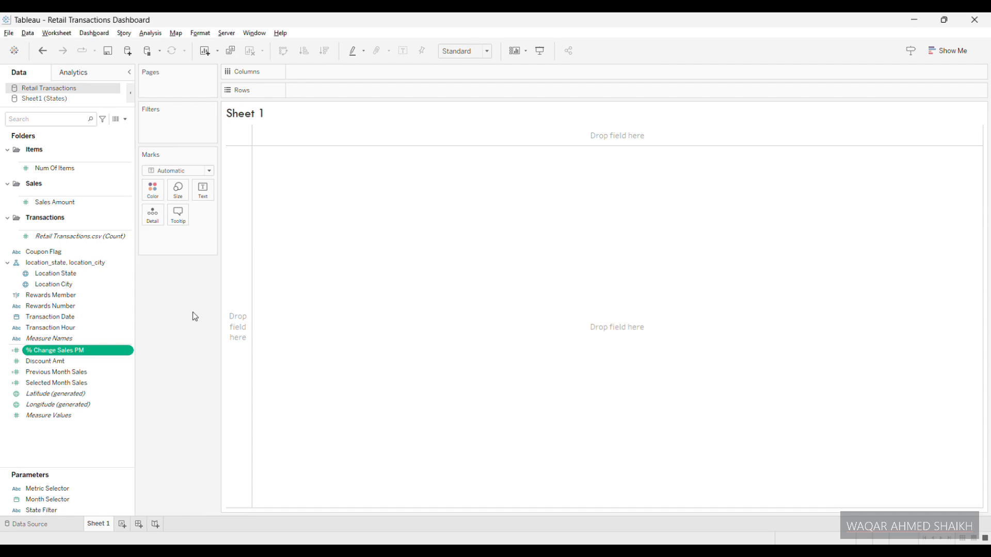
# Step: Create a calculated field "% Change Sales Positive" with the formula IF [% Change Sales PM] > 0 THEN "△" END
pyautogui.click(126, 120)
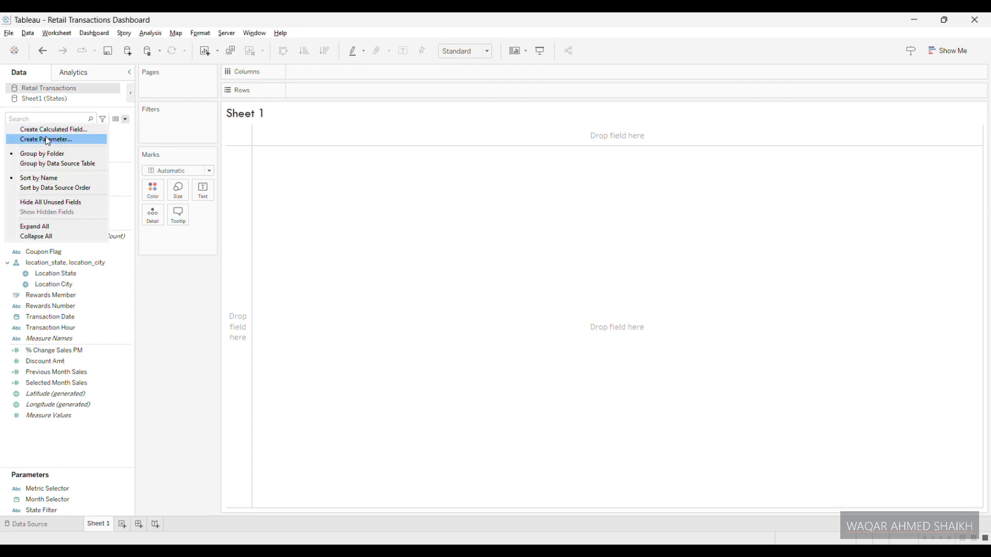
pyautogui.click(49, 131)
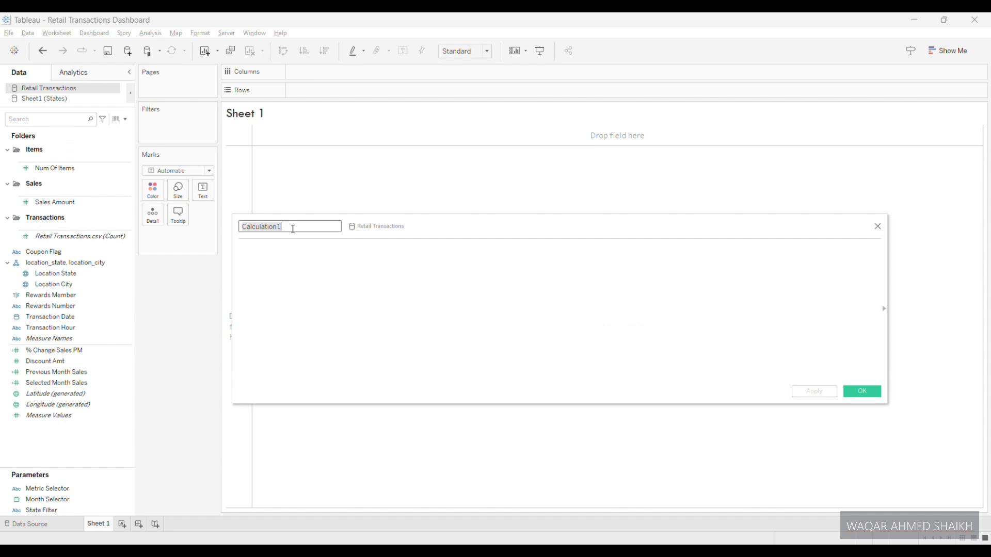
pyautogui.write('% Change Sales Positive')
pyautogui.click(293, 266)
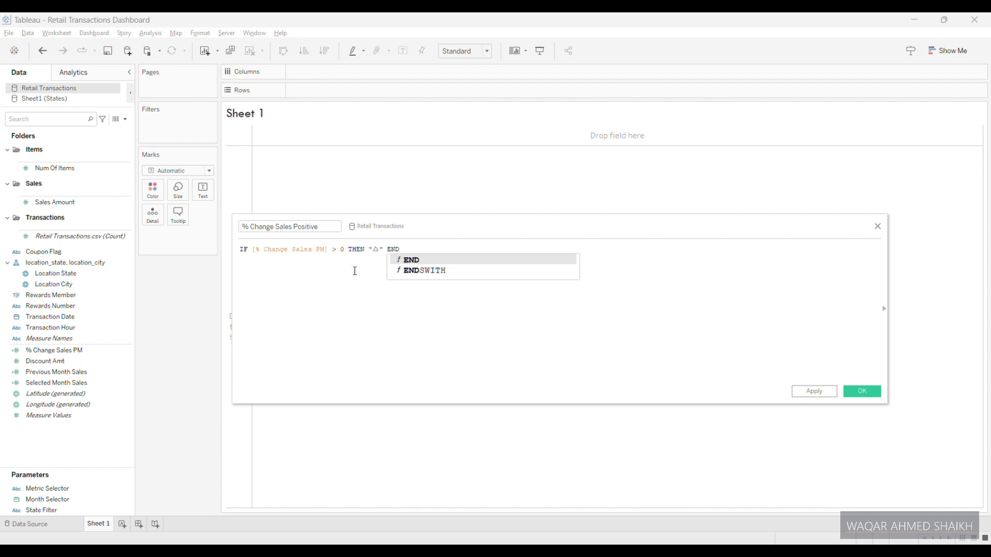
pyautogui.scroll(8, 353, 270)
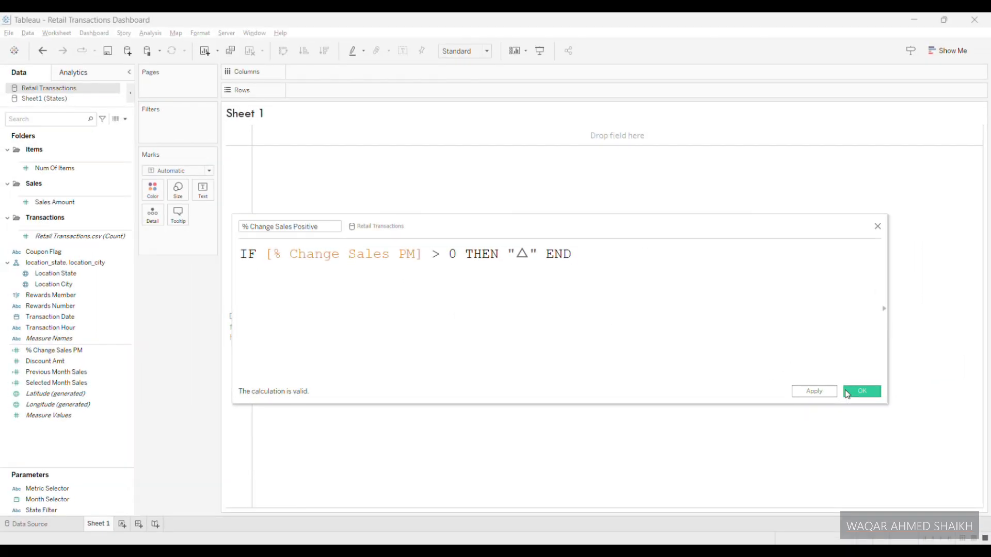
pyautogui.click(861, 392)
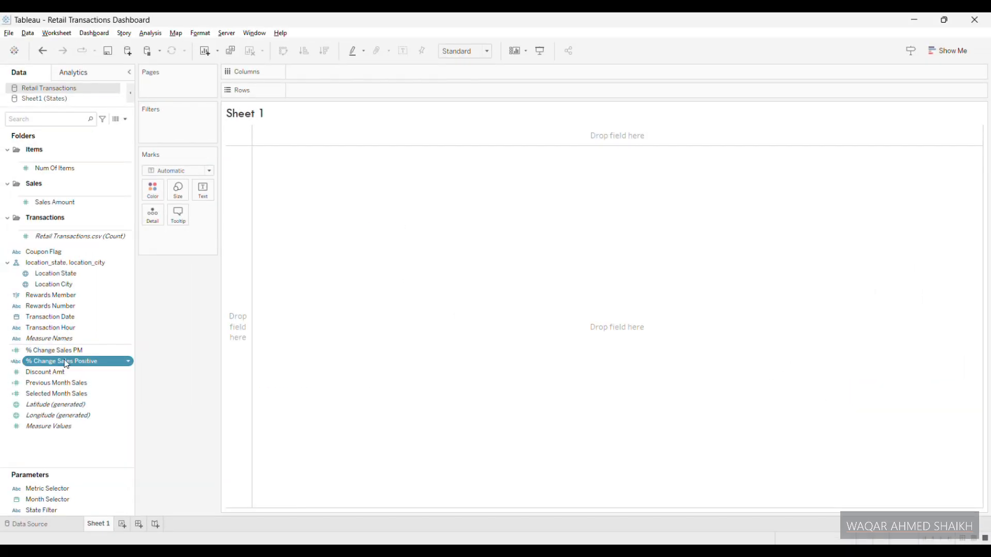
# Step: Duplicate the % Change Sales Positive field and rename the copy "% Change Sales Negative"
pyautogui.rightClick(77, 361)
pyautogui.click(82, 167)
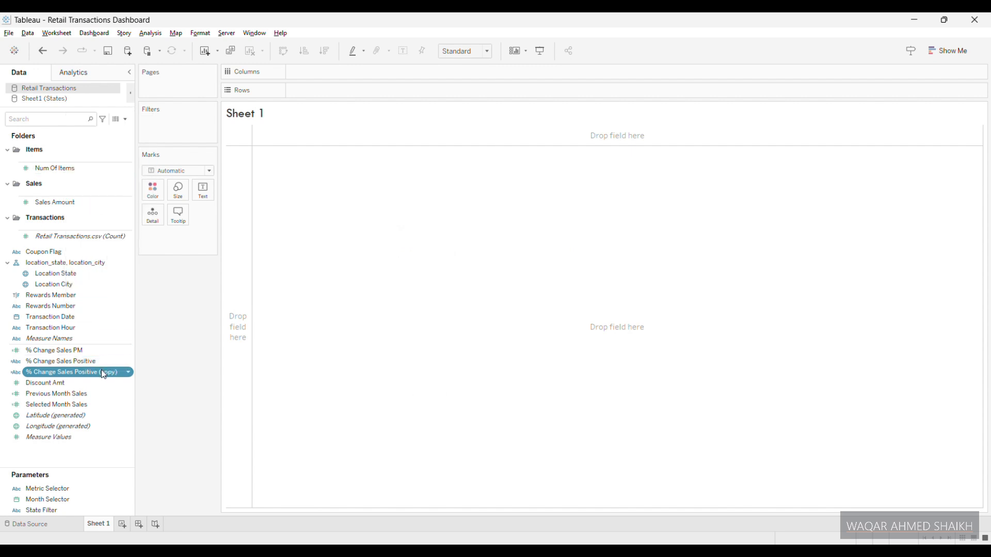
pyautogui.click(103, 372)
pyautogui.press('BackSpace')
pyautogui.press('BackSpace')
pyautogui.press('BackSpace')
pyautogui.press('BackSpace')
pyautogui.press('BackSpace')
pyautogui.press('BackSpace')
pyautogui.press('BackSpace')
pyautogui.press('BackSpace')
pyautogui.press('BackSpace')
pyautogui.press('BackSpace')
pyautogui.press('BackSpace')
pyautogui.press('BackSpace')
pyautogui.press('BackSpace')
pyautogui.press('BackSpace')
pyautogui.press('BackSpace')
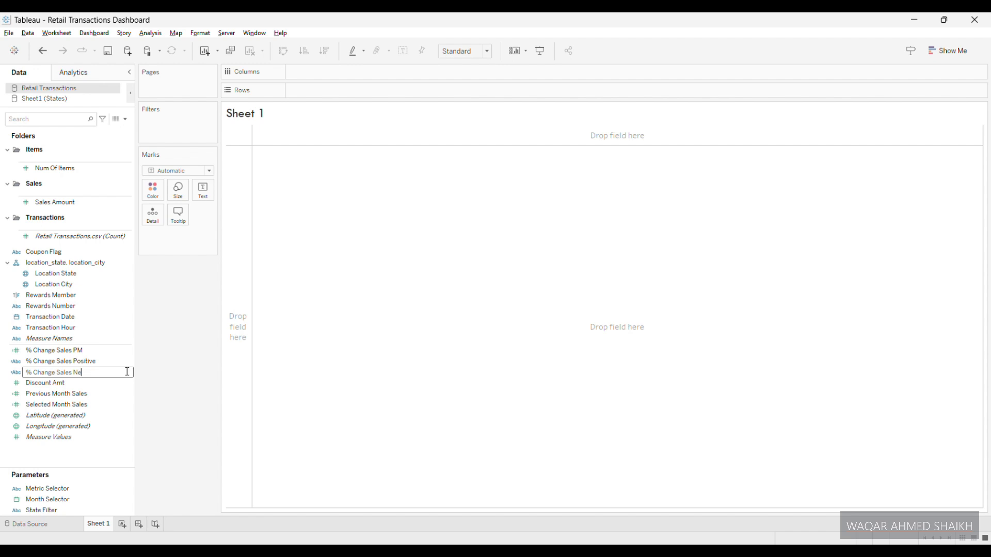
pyautogui.write('Negative')
pyautogui.press('Return')
# Step: Change the % Change Sales Negative formula to IF [% Change Sales PM] < 0 THEN "▽" END and accept it
pyautogui.rightClick(98, 354)
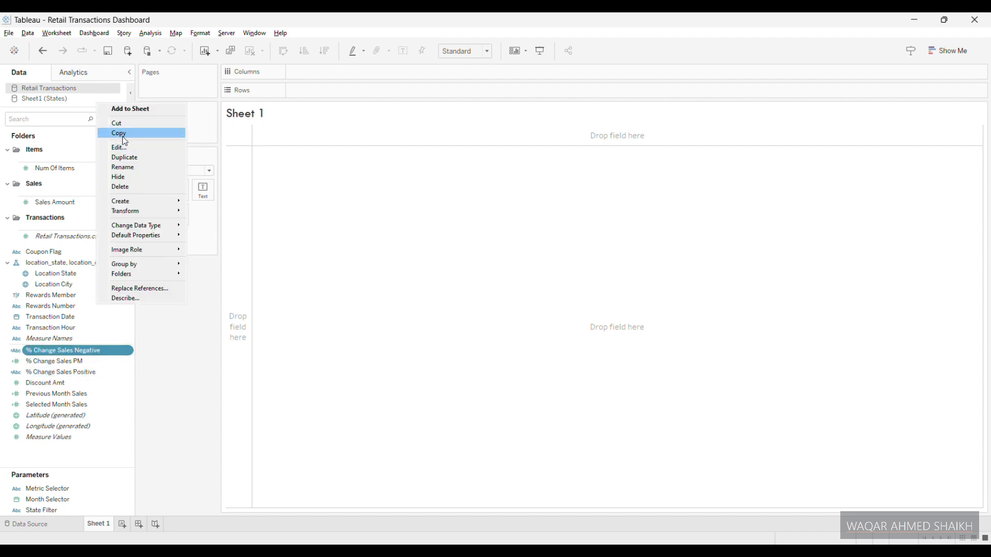
pyautogui.click(150, 146)
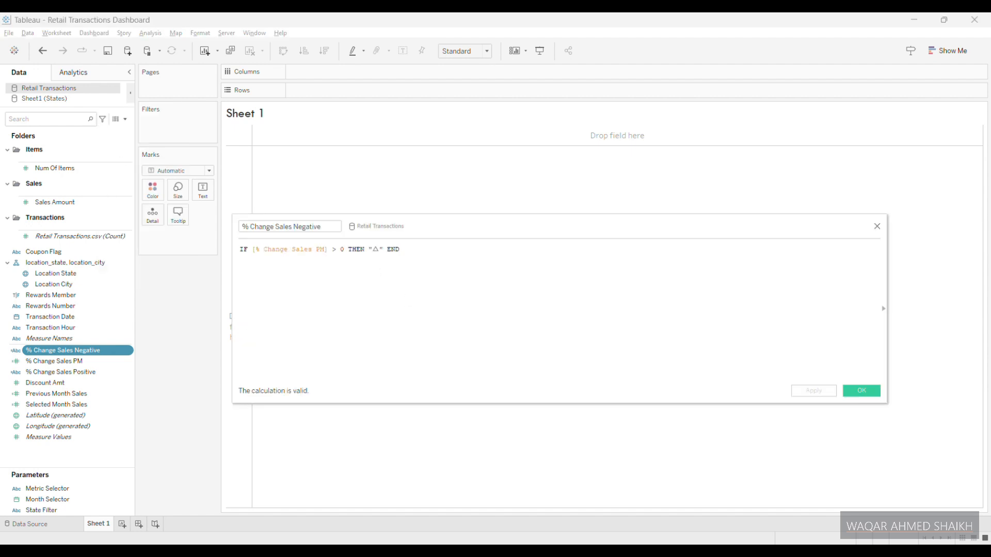
pyautogui.hotkey('ctrl', 'a')
pyautogui.write('IF [% Change Sales PM] < 0 THEN "▽" END')
pyautogui.scroll(2, 381, 279)
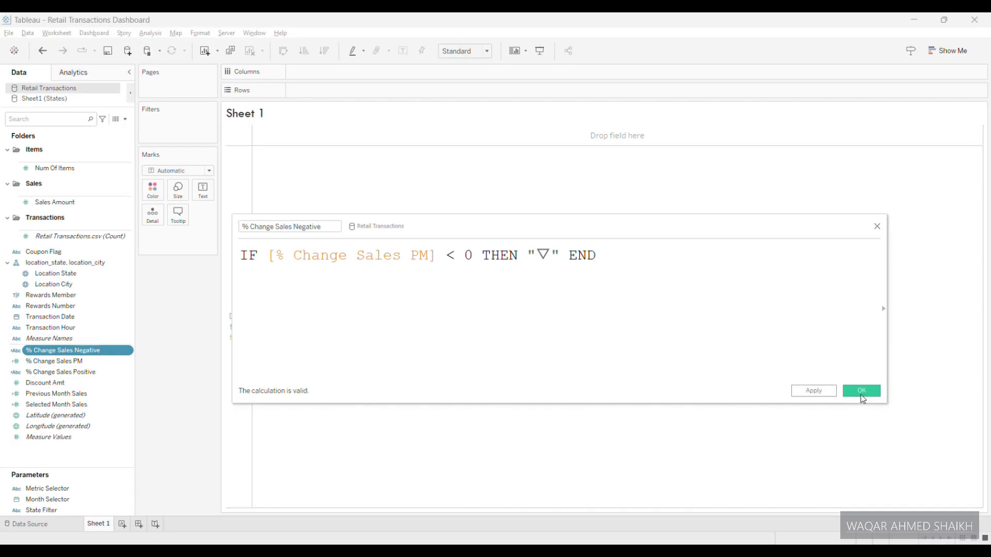
pyautogui.click(861, 399)
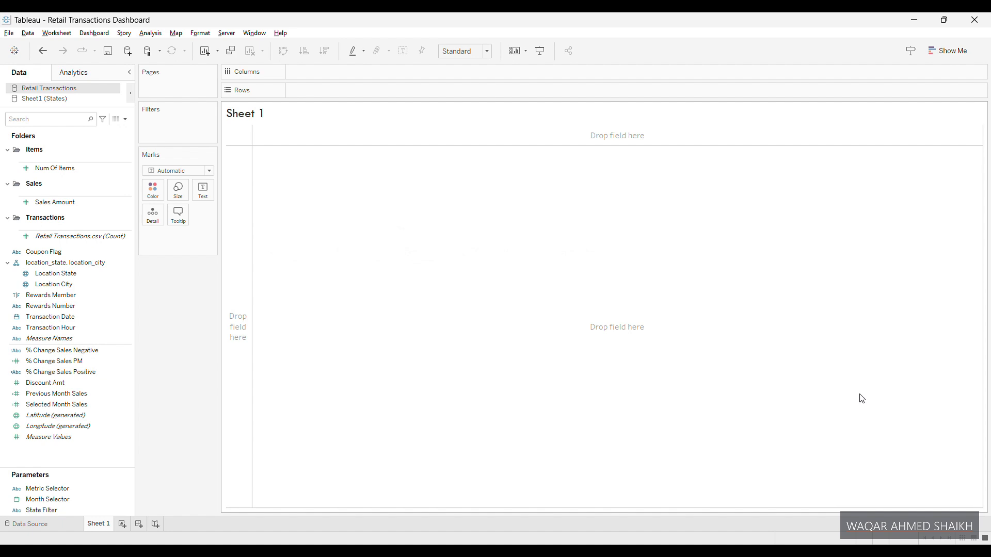
# Step: Move the three % Change Sales fields, Previous Month Sales and Selected Month Sales into the Sales folder
pyautogui.click(77, 350)
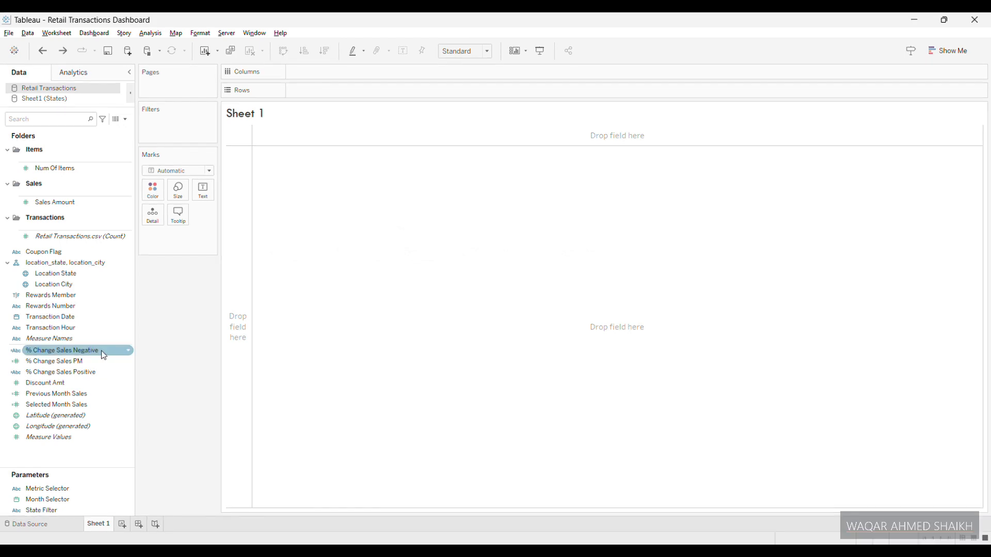
pyautogui.keyDown('ctrl'); pyautogui.click(72, 362); pyautogui.keyUp('ctrl')
pyautogui.keyDown('ctrl'); pyautogui.click(72, 372); pyautogui.keyUp('ctrl')
pyautogui.keyDown('ctrl'); pyautogui.click(62, 394); pyautogui.keyUp('ctrl')
pyautogui.keyDown('ctrl'); pyautogui.click(62, 405); pyautogui.keyUp('ctrl')
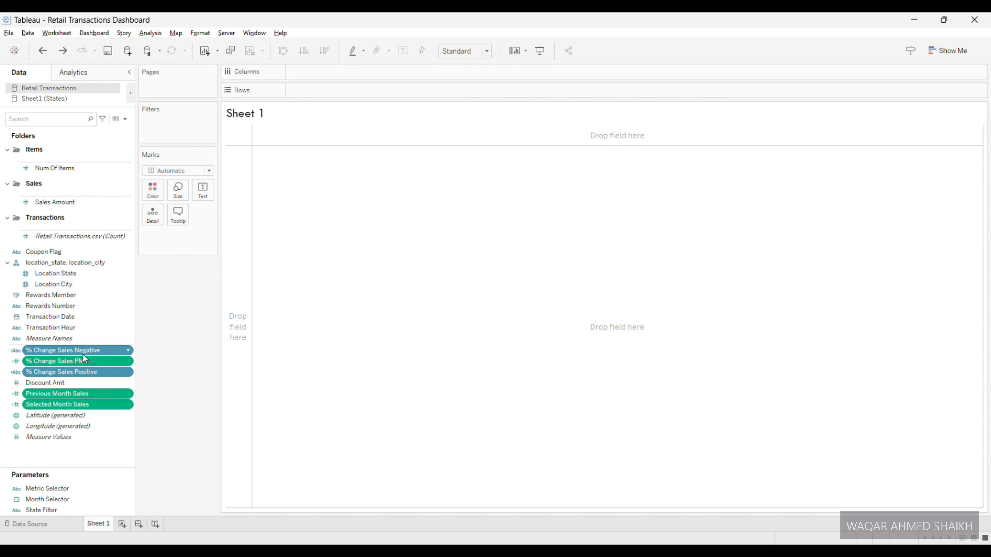
pyautogui.moveTo(82, 354); pyautogui.dragTo(97, 201)
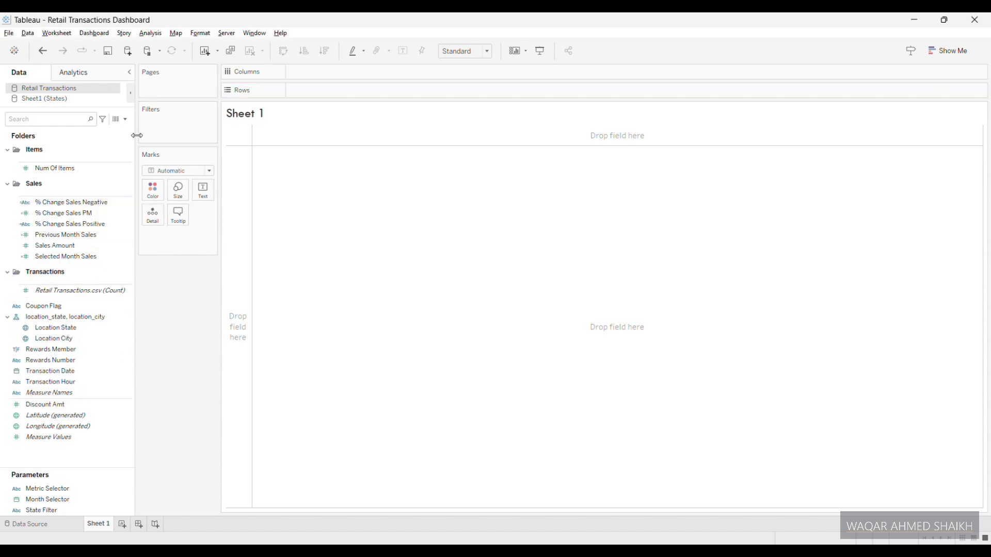
# Step: Define a calculated field "Selected Month Items" as IF DATETRUNC('month', [Transaction Date]) = DATETRUNC('month', [Month Selector]) THEN [Num Of Items] ELSE 0 END
pyautogui.click(125, 119)
pyautogui.click(79, 129)
pyautogui.write('Selected Mo')
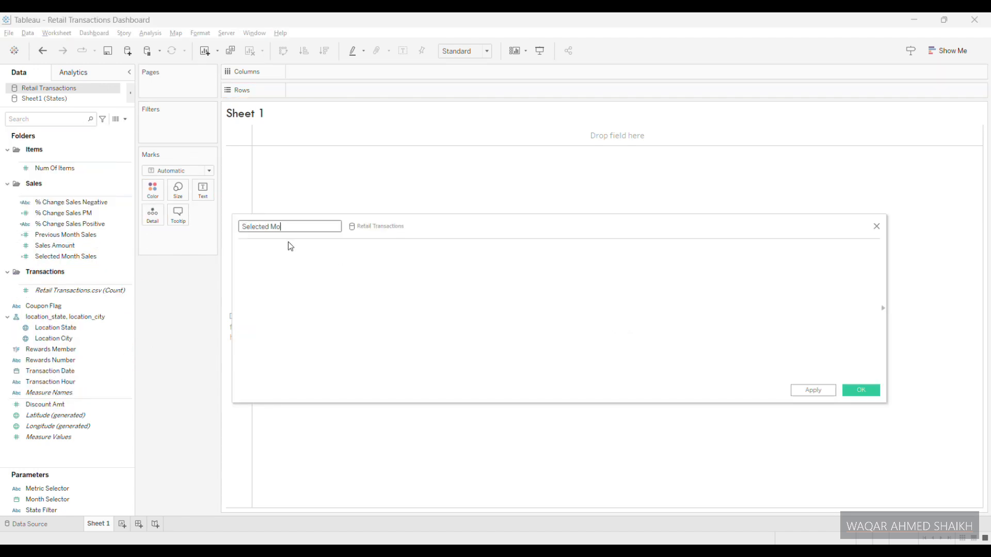
pyautogui.write('nth Items')
pyautogui.click(305, 303)
pyautogui.write("IF DATETRUNC('month', [Transaction Date]) = DATETRUNC('month', [Month Selector]) THEN [Num Of Items] ELSE 0 END")
# Step: Break the Selected Month Items formula into three lines, starting new ones at THEN and ELSE, enlarge its text, and accept the calculation
pyautogui.click(668, 251)
pyautogui.press('Return')
pyautogui.press('Right')
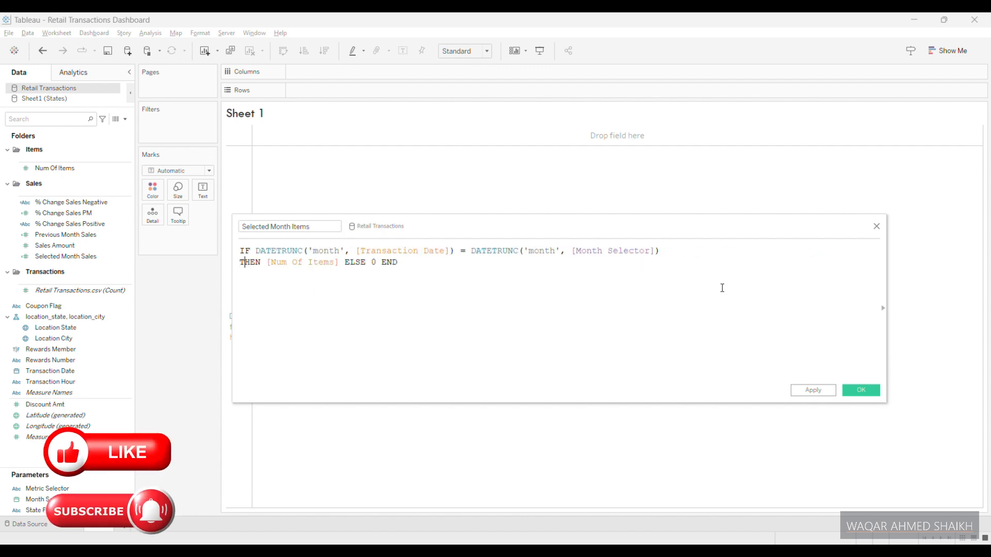
pyautogui.press('Right')
pyautogui.press('Right')
pyautogui.press('Right')
pyautogui.press('Right')
pyautogui.press('Right')
pyautogui.press('Right')
pyautogui.press('Right')
pyautogui.press('Right')
pyautogui.press('Right')
pyautogui.press('Right')
pyautogui.press('Right')
pyautogui.press('Right')
pyautogui.press('Right')
pyautogui.press('Right')
pyautogui.press('Right')
pyautogui.press('Right')
pyautogui.press('Right')
pyautogui.press('Right')
pyautogui.press('Right')
pyautogui.press('Right')
pyautogui.press('Left')
pyautogui.press('Return')
pyautogui.scroll(2, 723, 289)
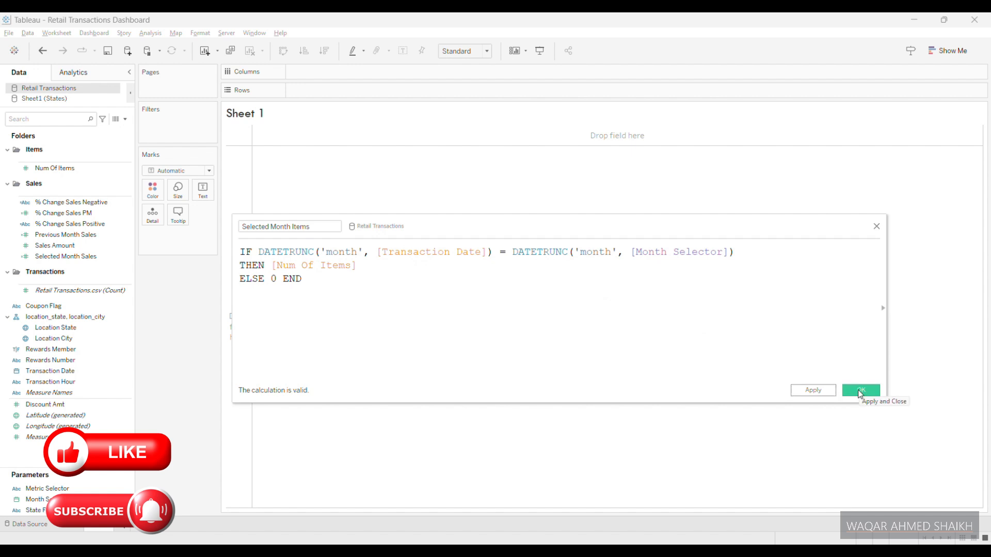
pyautogui.click(859, 391)
# Step: Define a calculated field "Previous Month Items" as IF DATETRUNC('month', [Transaction Date]) = DATEADD('month', -1, DATETRUNC('month', [Month Selector])) THEN [Num Of Items] ELSE 0 END
pyautogui.click(125, 119)
pyautogui.click(106, 129)
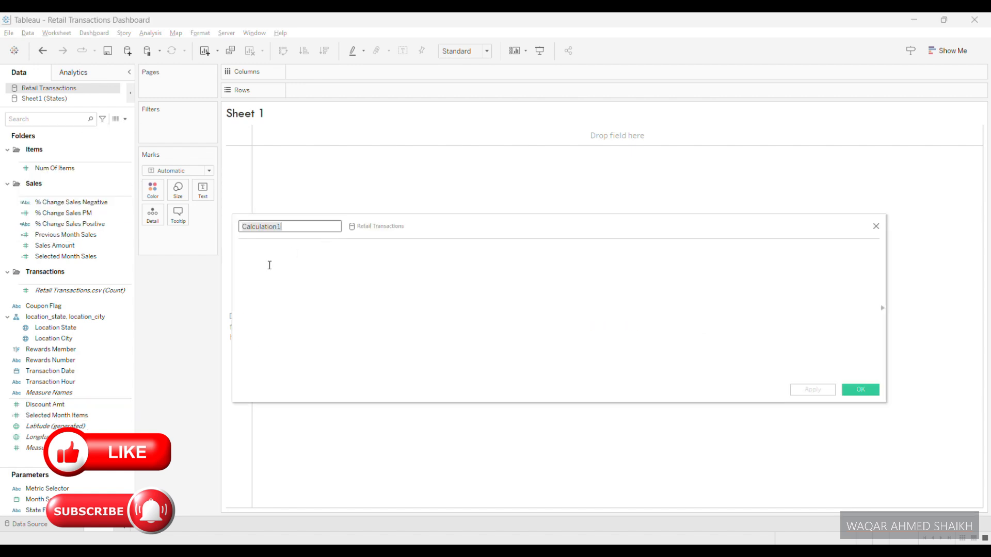
pyautogui.write('Previous Month Items')
pyautogui.press('Tab')
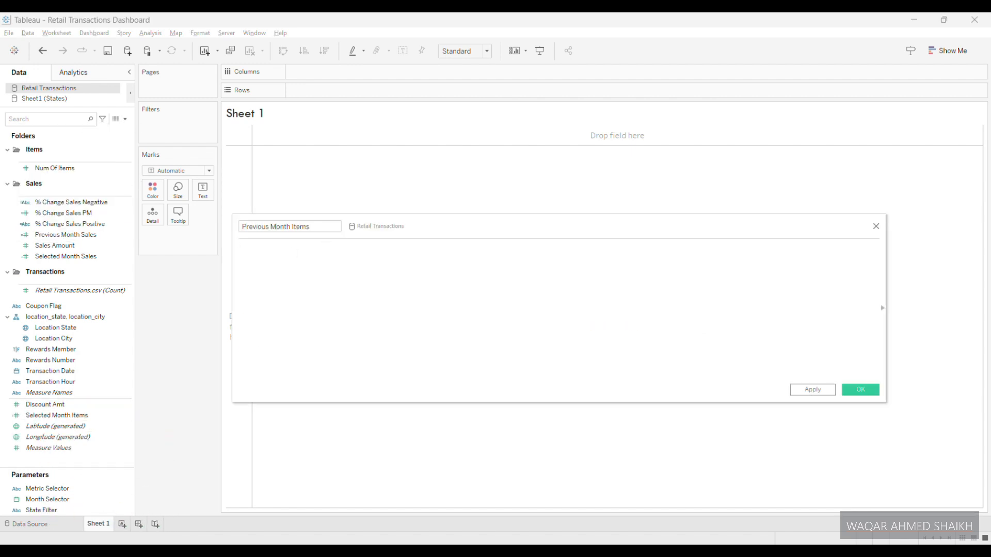
pyautogui.write("IF DATETRUNC('month', [Transaction Date]) = DATEADD('month', -1, DATETRUNC('month', [Month Selector])) THEN [Num Of Items] ELSE 0 END")
# Step: Break the Previous Month Items formula into three lines at THEN and ELSE, enlarge its text, and accept the calculation
pyautogui.click(652, 249)
pyautogui.press('Return')
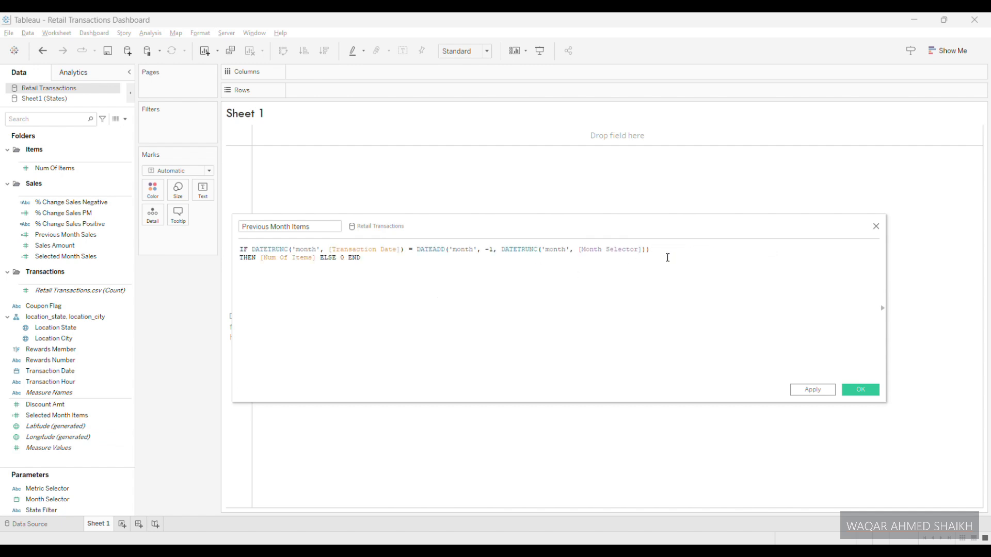
pyautogui.click(320, 257)
pyautogui.press('Return')
pyautogui.scroll(4, 425, 305)
pyautogui.scroll(-1, 426, 306)
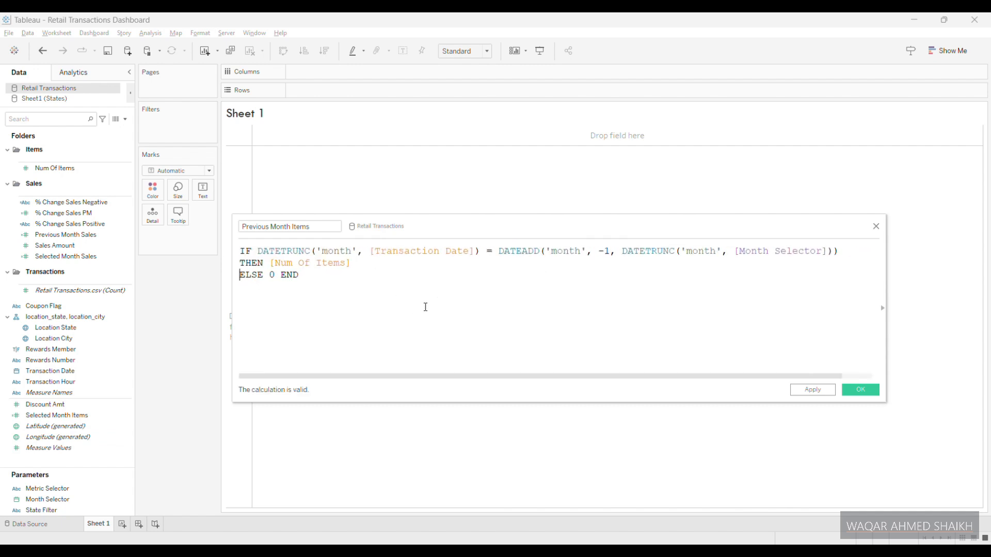
pyautogui.click(860, 390)
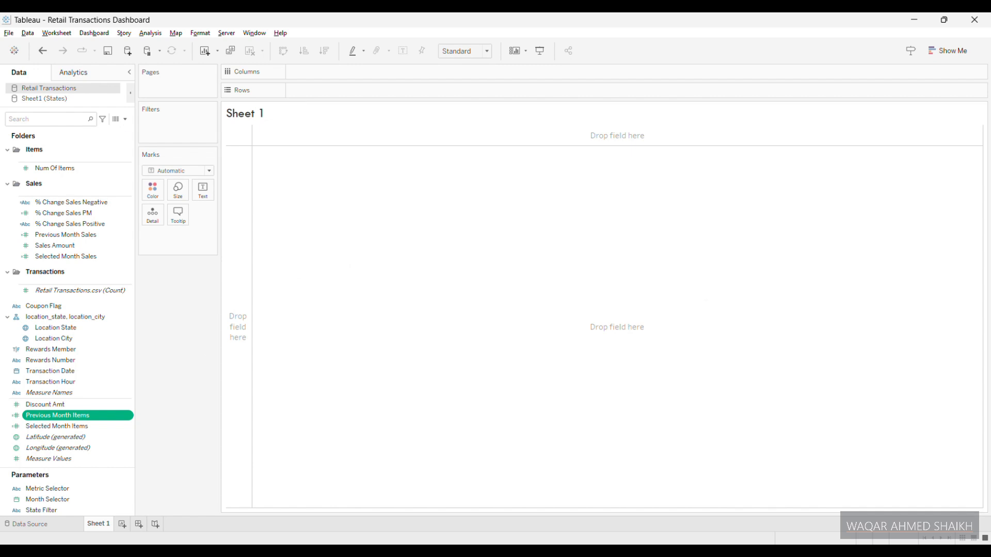
# Step: Create a calculated field "% Change Items PM" with the formula (SUM([Selected Month Items])-SUM([Previous Month Items]))/SUM([Previous Month Items])
pyautogui.click(125, 119)
pyautogui.click(86, 129)
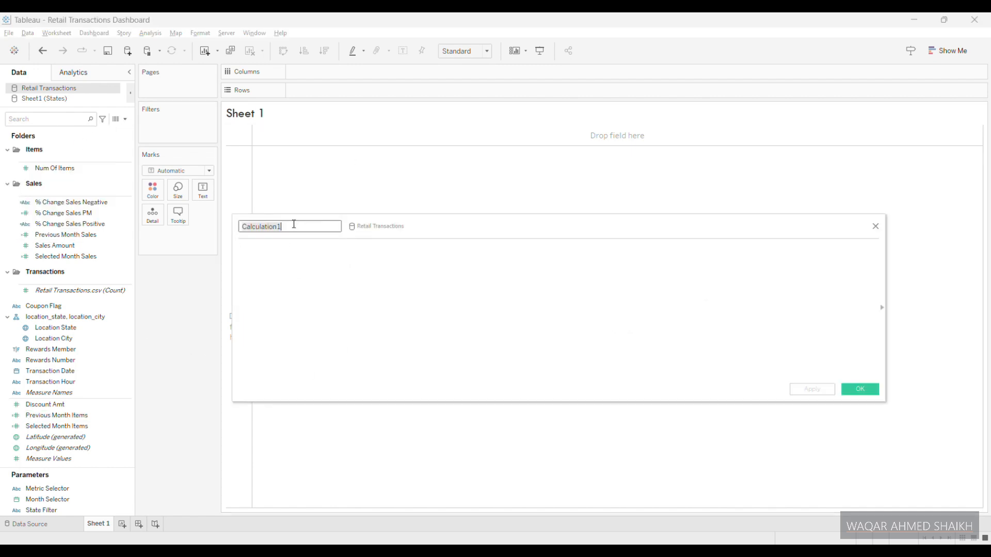
pyautogui.write('% Change Items PM')
pyautogui.press('Tab')
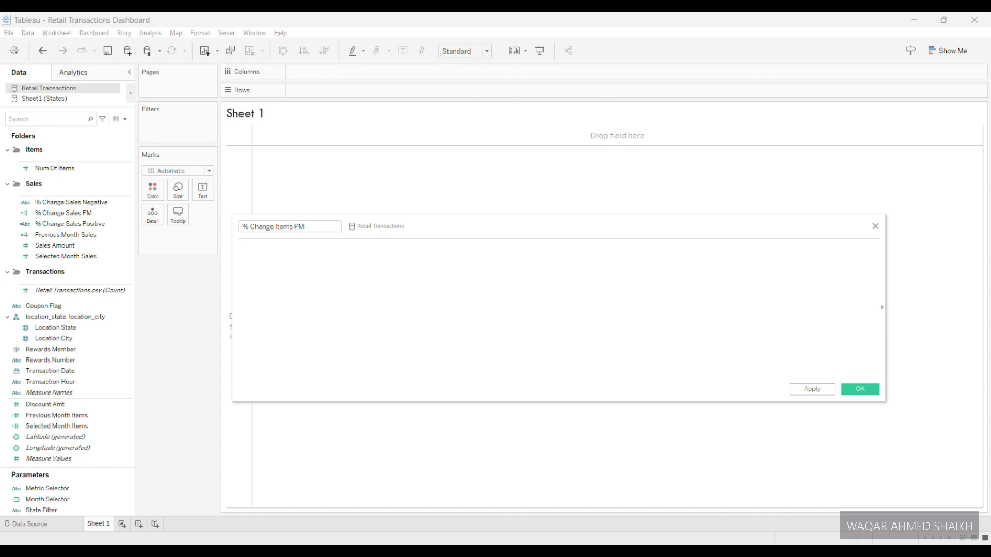
pyautogui.write('(SUM([Selected Month Items])-SUM([Previous Month Items]))/SUM([Previous Month Items])')
pyautogui.press('BackSpace')
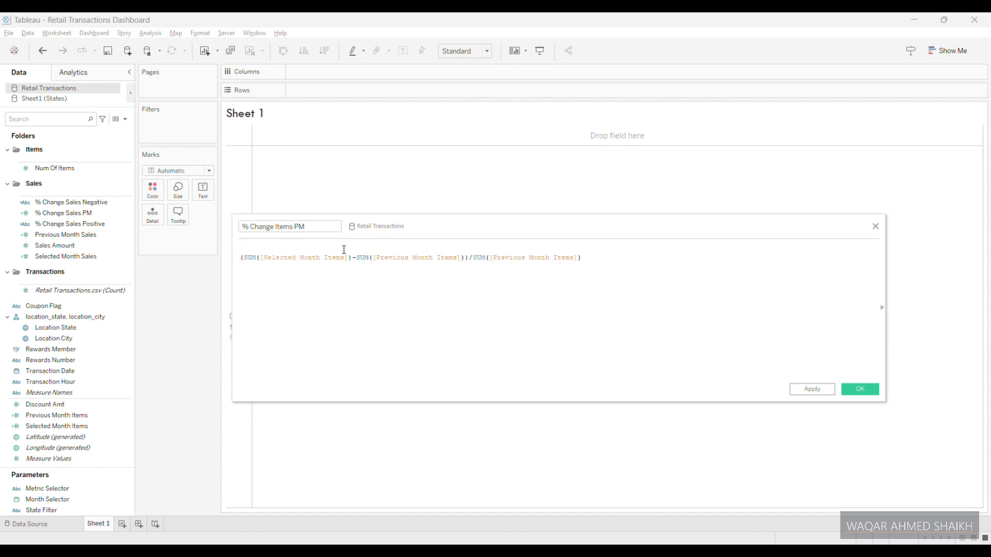
pyautogui.press('Delete')
pyautogui.scroll(5, 540, 323)
pyautogui.click(540, 323)
pyautogui.click(860, 389)
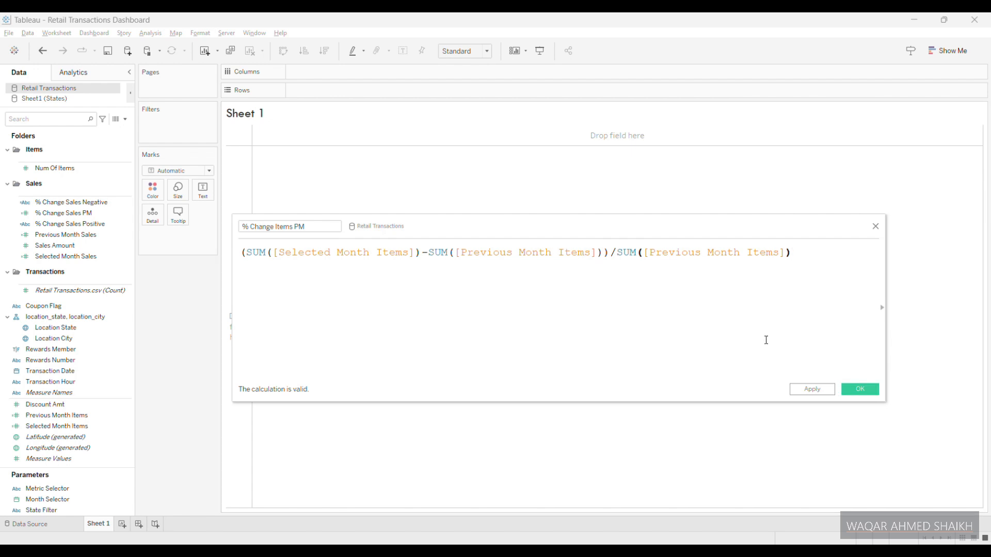
# Step: Create a calculated field "% Change Items Positive" with the formula IF [% Change Items PM] > 0 THEN "△" END
pyautogui.click(125, 119)
pyautogui.click(42, 130)
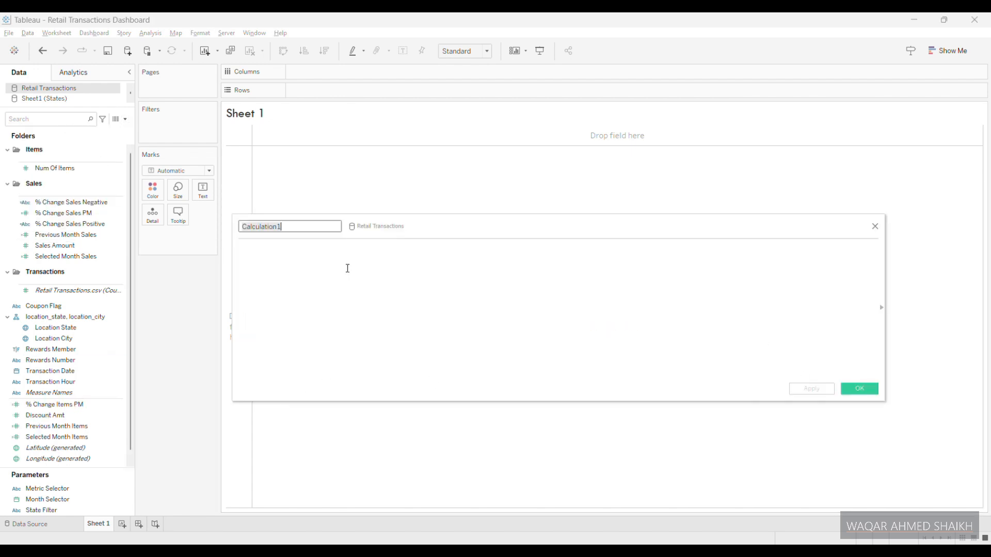
pyautogui.write('IF [% Change Items PM] > 0 THEN "△" END')
pyautogui.doubleClick(317, 226)
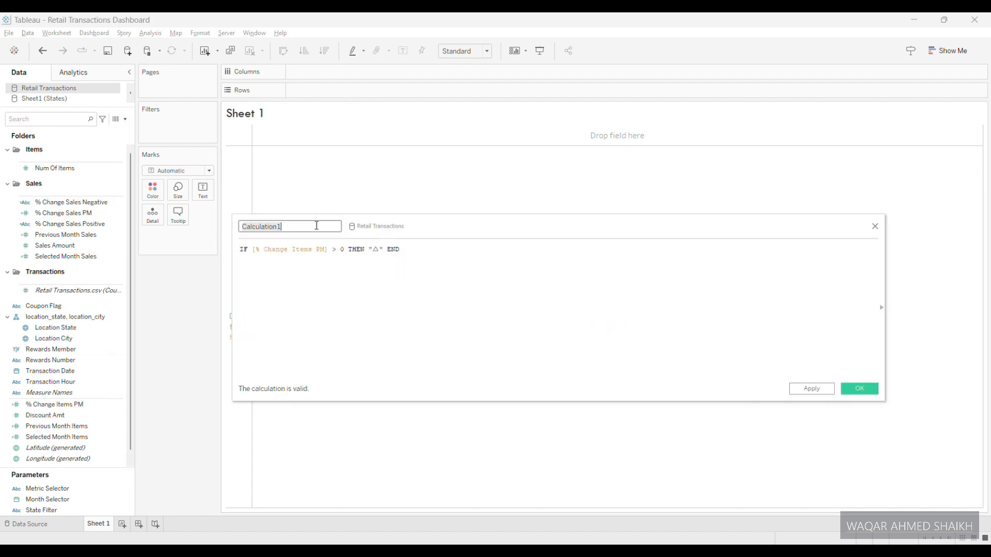
pyautogui.write('% Change Items Positive')
pyautogui.click(340, 267)
pyautogui.scroll(5, 340, 266)
pyautogui.click(857, 389)
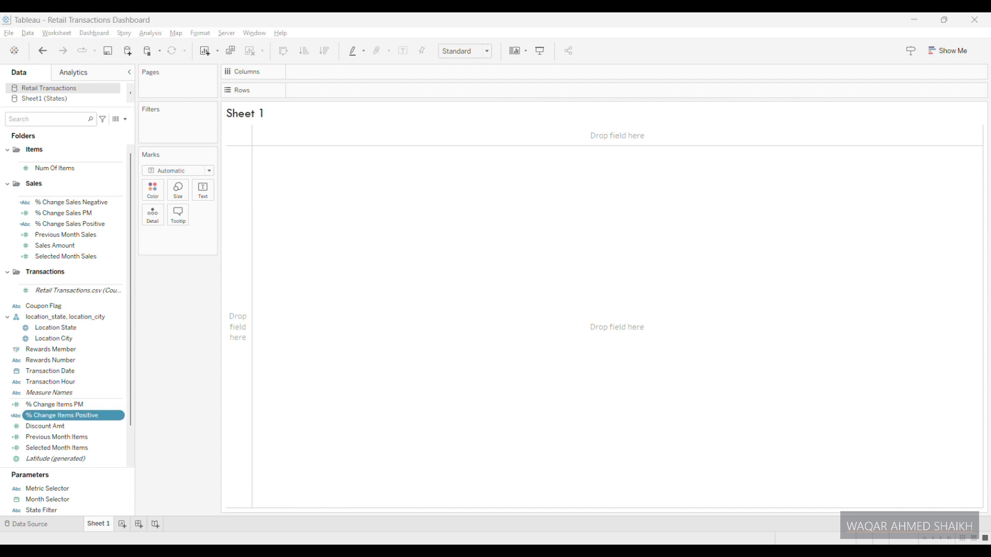
# Step: Create a calculated field "% Change Items Negative" with the formula IF [% Change Items PM] < 0 THEN "▽" END
pyautogui.click(125, 119)
pyautogui.click(42, 129)
pyautogui.write('IF [% Change Items PM] < 0 THEN "▽" END')
pyautogui.doubleClick(312, 226)
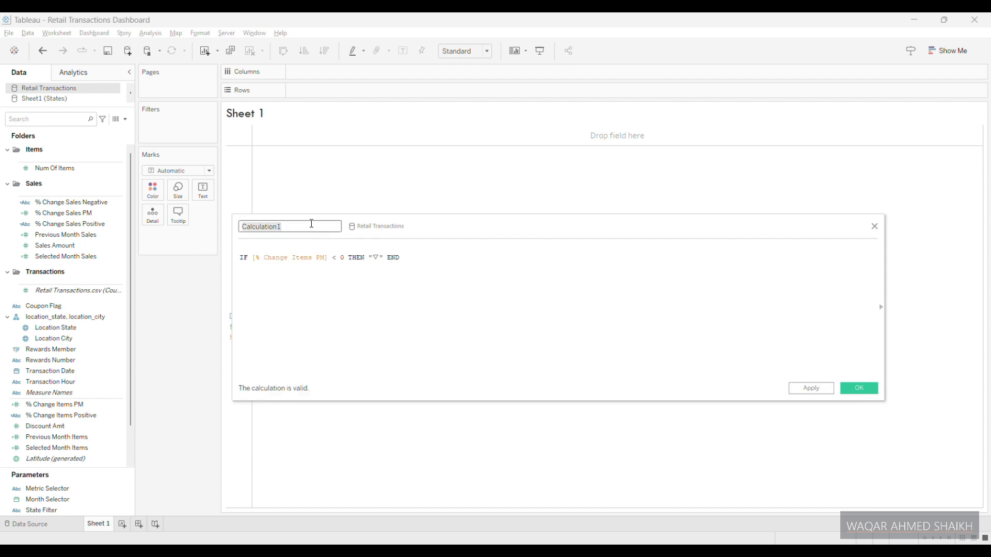
pyautogui.write('% Change Items Negative')
pyautogui.click(240, 250)
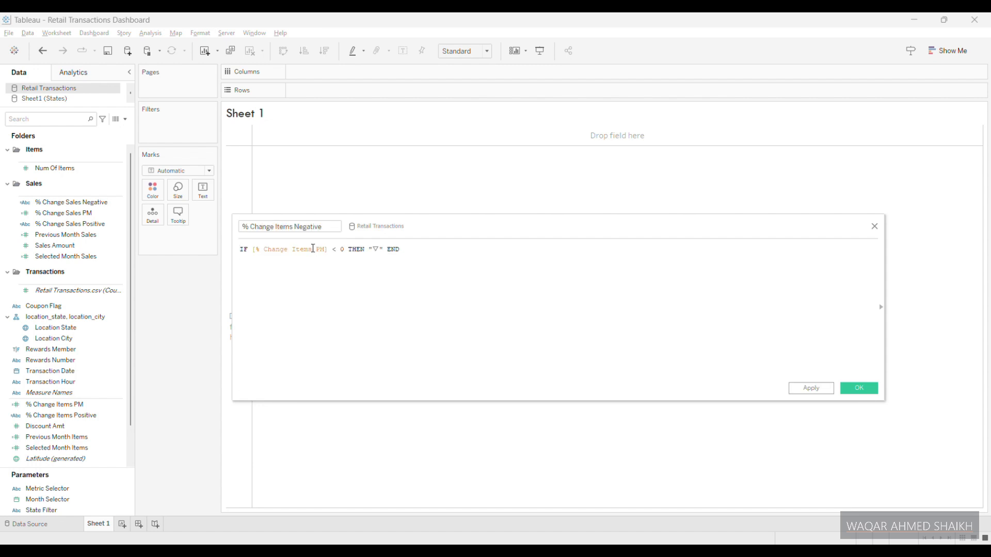
pyautogui.scroll(3, 375, 293)
pyautogui.click(847, 391)
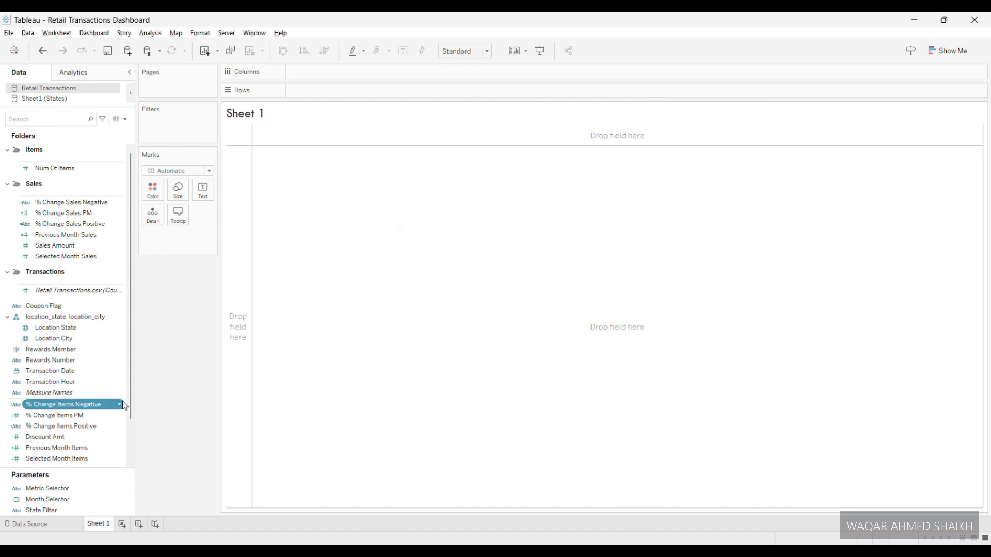
# Step: Move the three % Change Items fields, Previous Month Items and Selected Month Items into the Items folder
pyautogui.keyDown('ctrl'); pyautogui.click(98, 415); pyautogui.keyUp('ctrl')
pyautogui.keyDown('ctrl'); pyautogui.click(83, 426); pyautogui.keyUp('ctrl')
pyautogui.keyDown('ctrl'); pyautogui.click(72, 448); pyautogui.keyUp('ctrl')
pyautogui.keyDown('ctrl'); pyautogui.click(72, 458); pyautogui.keyUp('ctrl')
pyautogui.moveTo(88, 406); pyautogui.dragTo(34, 150)
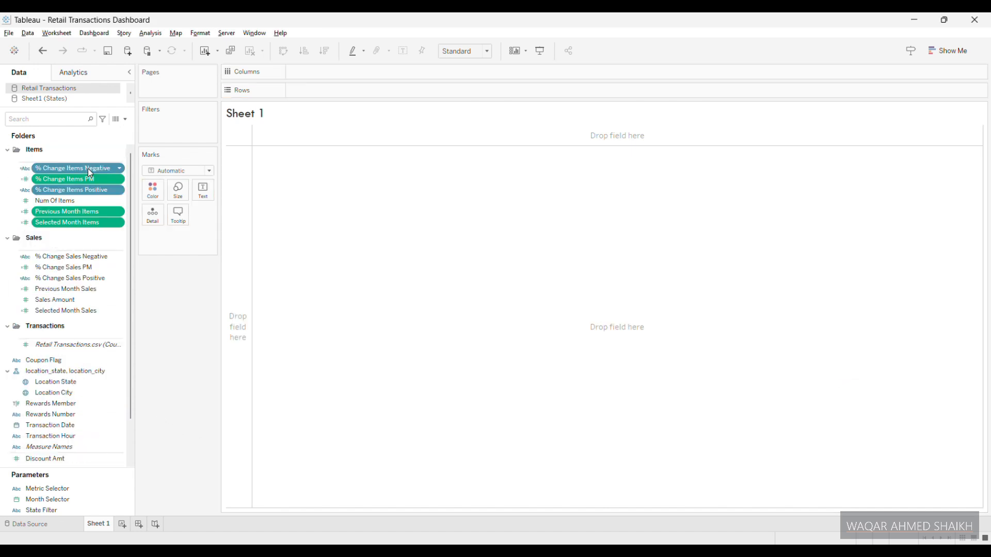
pyautogui.click(55, 200)
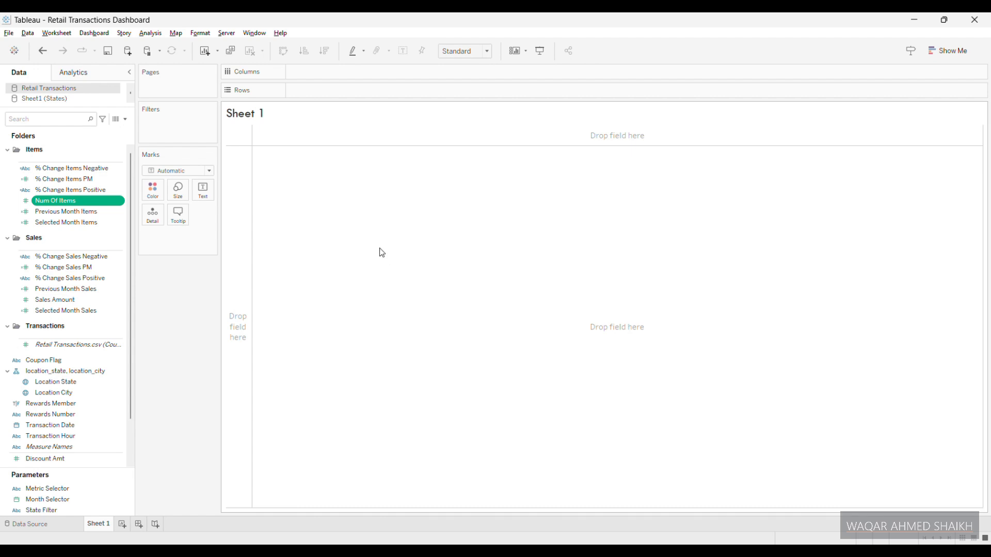
# Step: Create a calculated field "Selected Month Transactions" with the formula IF DATETRUNC('month', [Transaction Date]) = DATETRUNC('month', [Month Selector]) THEN 1 ELSE 0 END
pyautogui.click(125, 119)
pyautogui.click(49, 129)
pyautogui.click(302, 227)
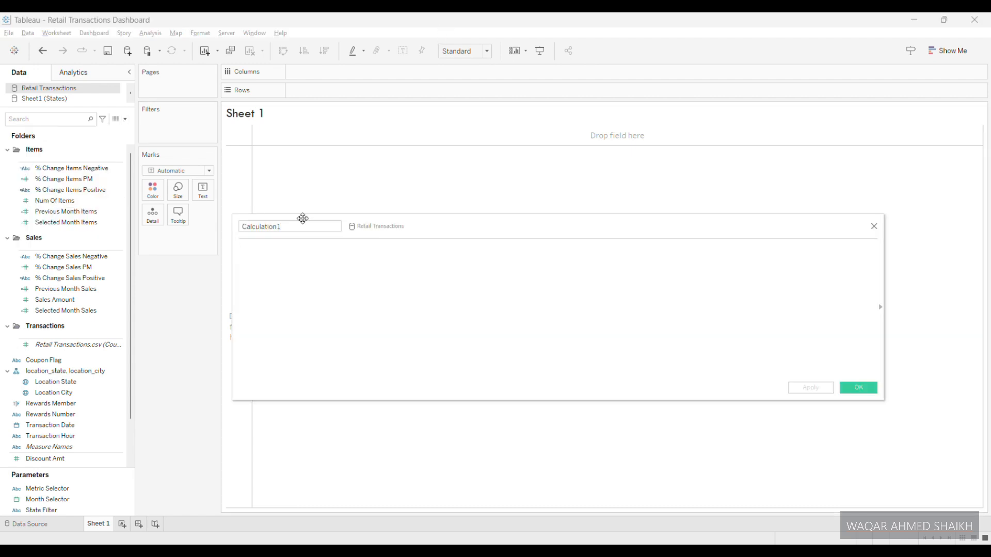
pyautogui.write('Selected Month Transactions')
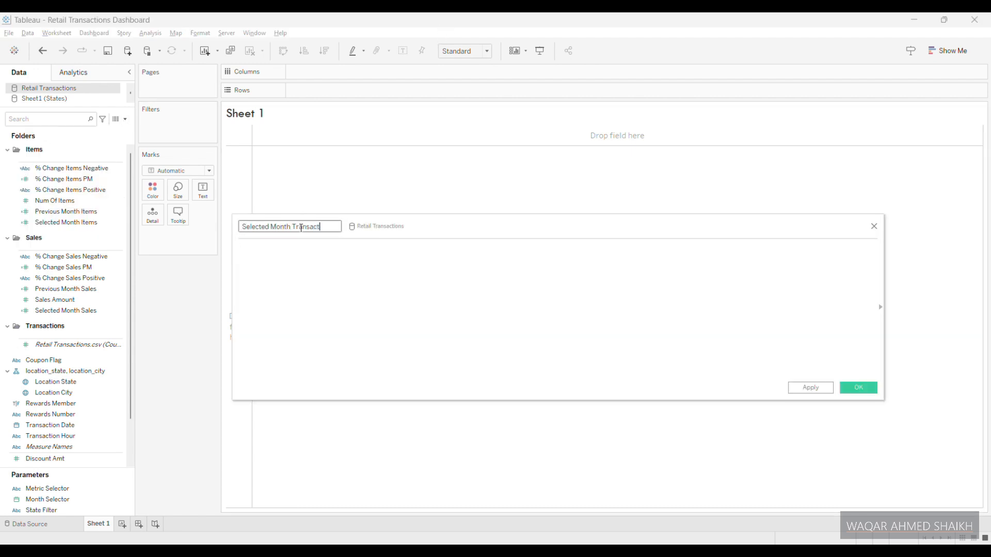
pyautogui.click(295, 266)
pyautogui.write("IF DATETRUNC('month', [Transaction Date]) = DATETRUNC('month', [Month Selector]) THEN 1 ELSE 0 END")
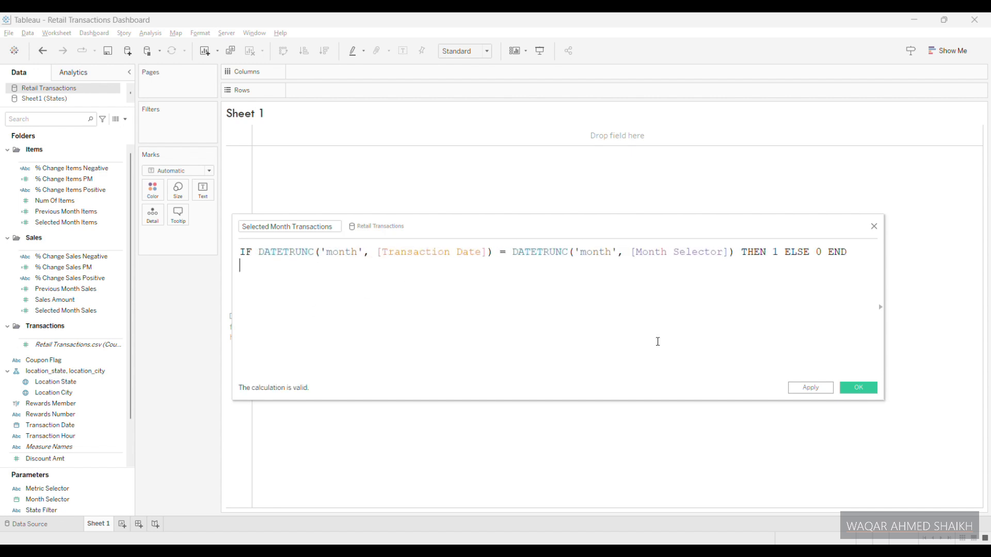
pyautogui.click(799, 393)
pyautogui.click(858, 388)
# Step: Create a calculated field "Previous Month Transactions" with the formula IF DATETRUNC('month', [Transaction Date]) = DATEADD('month', -1, DATETRUNC('month', [Month Selector])) THEN 1 ELSE 0 END
pyautogui.scroll(-2, 76, 410)
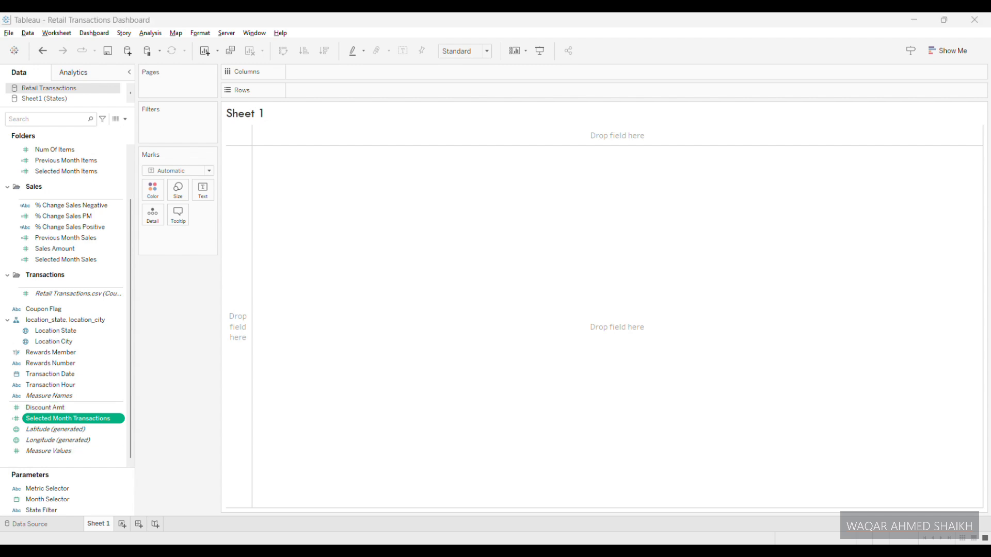
pyautogui.click(42, 173)
pyautogui.click(125, 119)
pyautogui.click(31, 127)
pyautogui.click(310, 228)
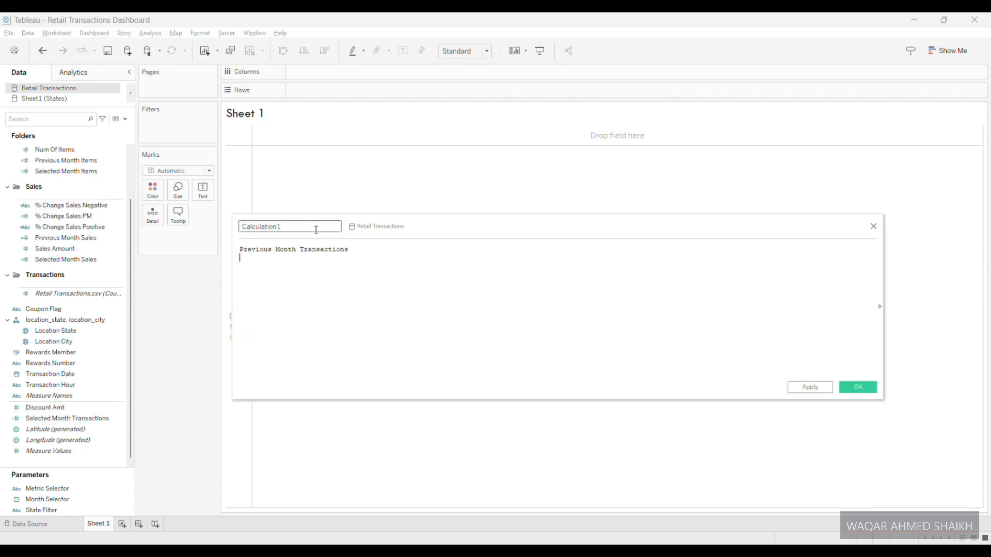
pyautogui.write('Previous Month Transactions')
pyautogui.click(322, 264)
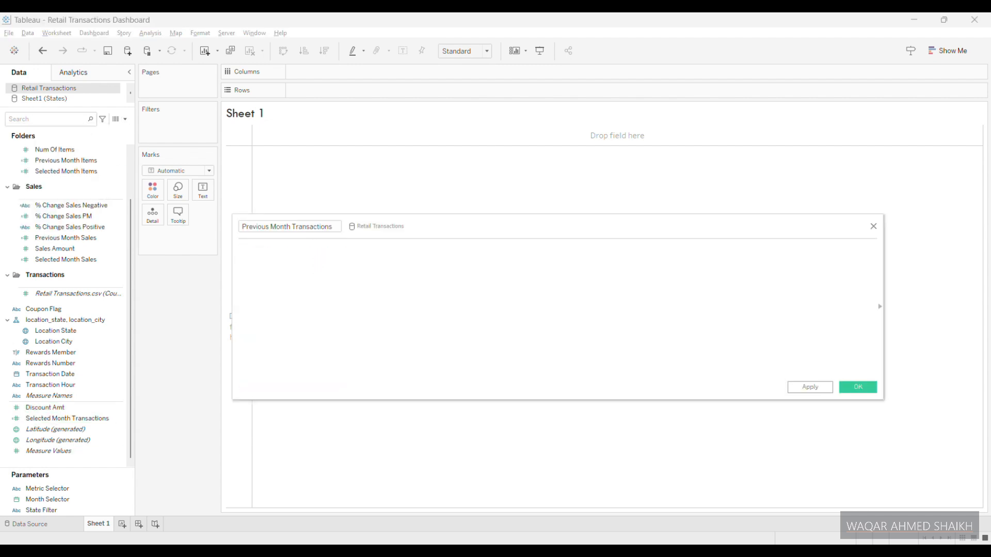
pyautogui.write("IF DATETRUNC('month', [Transaction Date]) = DATEADD('month', -1, DATETRUNC('month', [Month Selector])) THEN 1 ELSE 0 END")
pyautogui.click(759, 274)
pyautogui.press('Return')
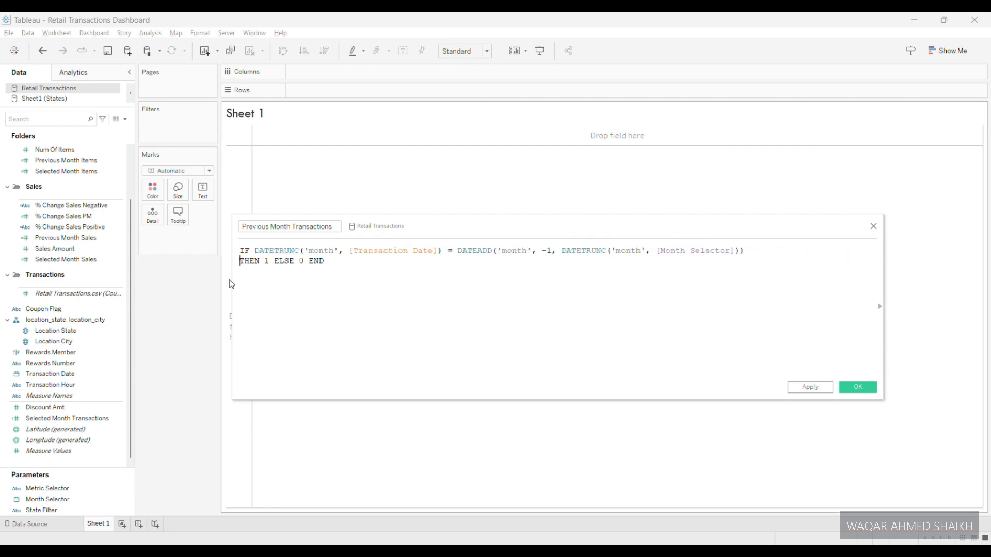
pyautogui.click(270, 261)
pyautogui.press('Return')
pyautogui.click(857, 387)
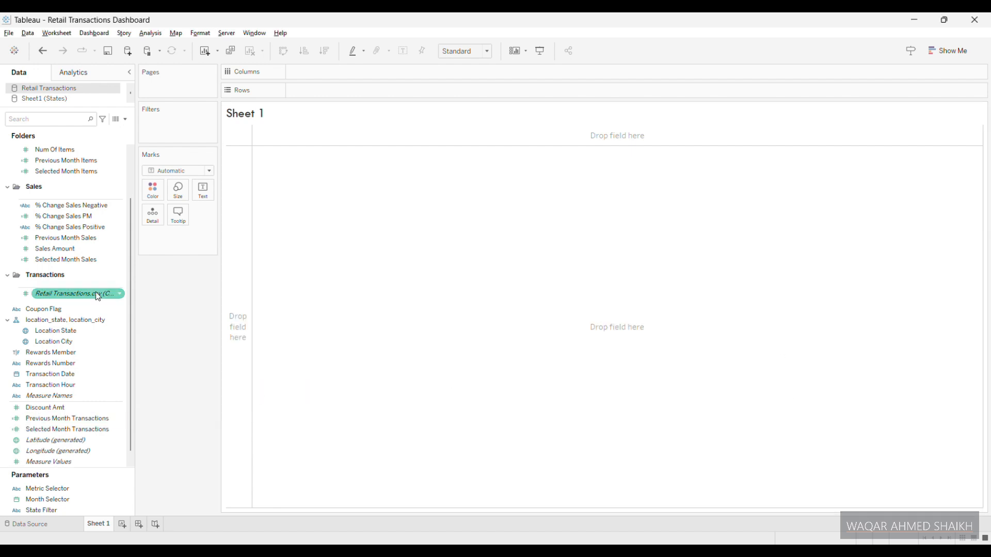
# Step: Create a calculated field "% Change Transactions PM" with the formula (SUM([Selected Month Transactions])-SUM([Previous Month Transactions]))/SUM([Previous Month Transactions])
pyautogui.click(125, 119)
pyautogui.click(32, 126)
pyautogui.write('(SUM([Selected Month Transactions])-SUM([Previous Month Transactions]))/SUM([Previous Month Transactions])')
pyautogui.click(285, 227)
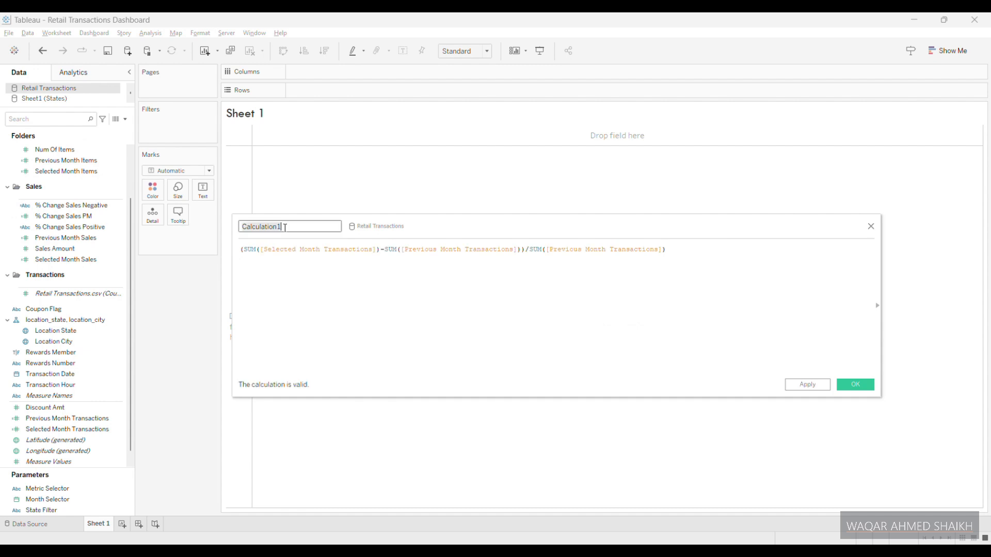
pyautogui.doubleClick(285, 227)
pyautogui.write('% Change Transactions PM')
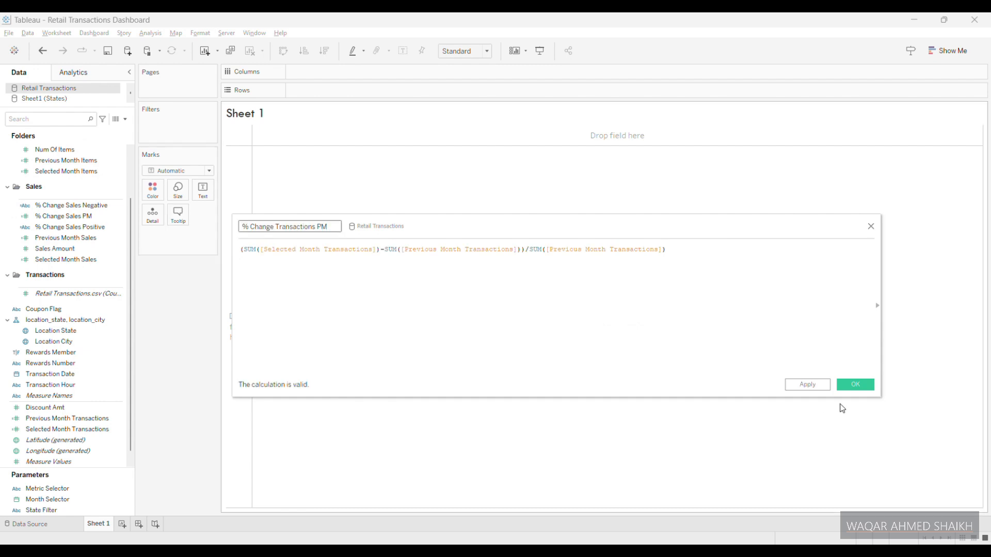
pyautogui.click(855, 384)
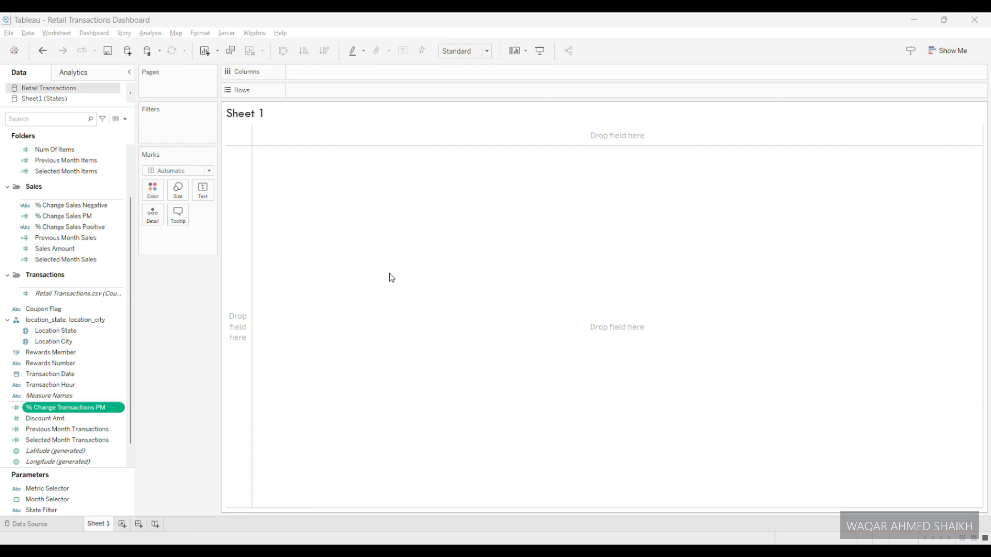
# Step: Create a calculated field "% Change Transactions Positive" with the formula IF [% Change Transactions PM] > 0 THEN "△" END
pyautogui.click(125, 120)
pyautogui.click(81, 129)
pyautogui.write('% Change Transactions Positive')
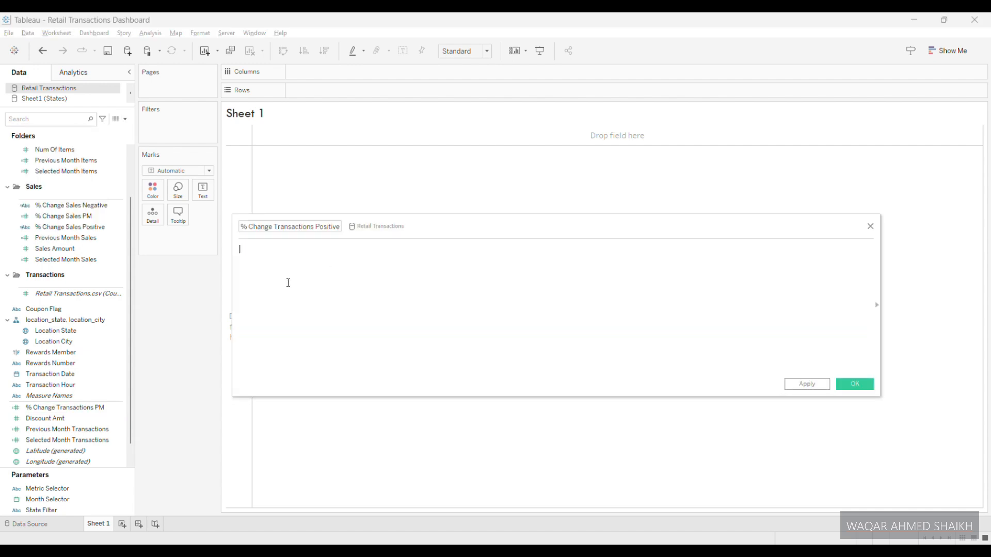
pyautogui.write('IF [% Change Transactions PM] > 0 THEN "△" END')
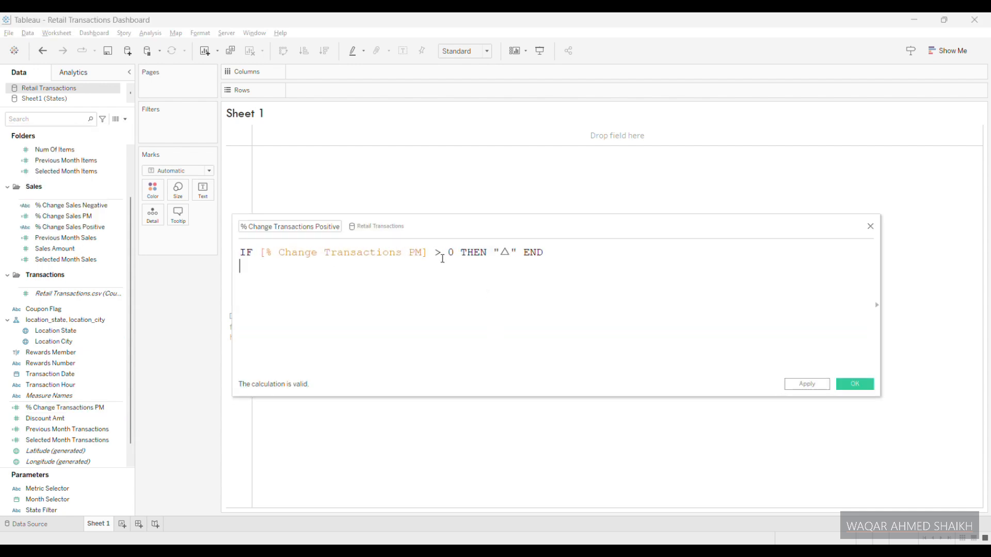
pyautogui.click(810, 385)
pyautogui.click(845, 386)
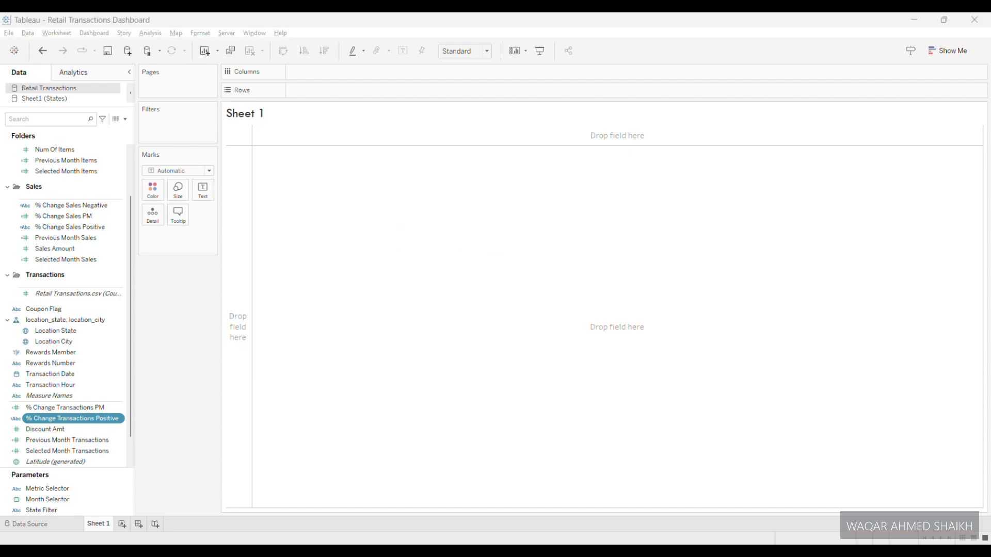
# Step: Create a calculated field "% Change Transactions Negative" with the formula IF [% Change Transactions PM] < 0 THEN "▼" END
pyautogui.click(125, 120)
pyautogui.click(81, 129)
pyautogui.click(314, 228)
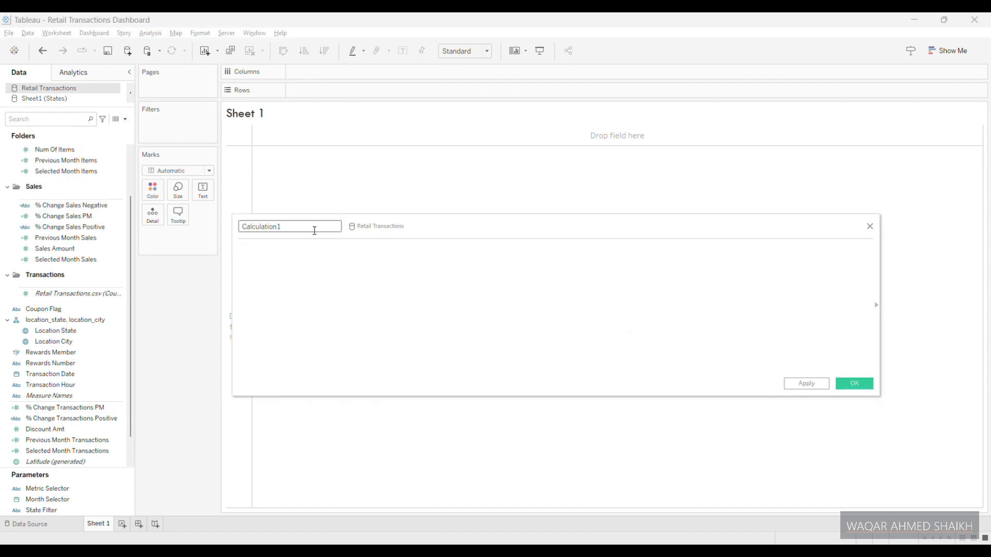
pyautogui.write('% Change Transactions Negative')
pyautogui.click(331, 257)
pyautogui.moveTo(880, 305); pyautogui.dragTo(898, 305)
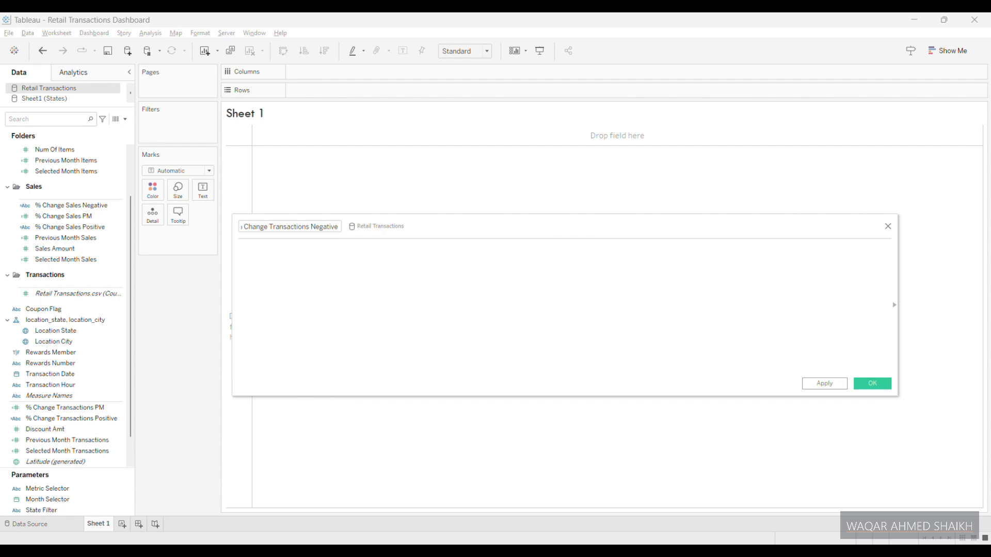
pyautogui.click(245, 229)
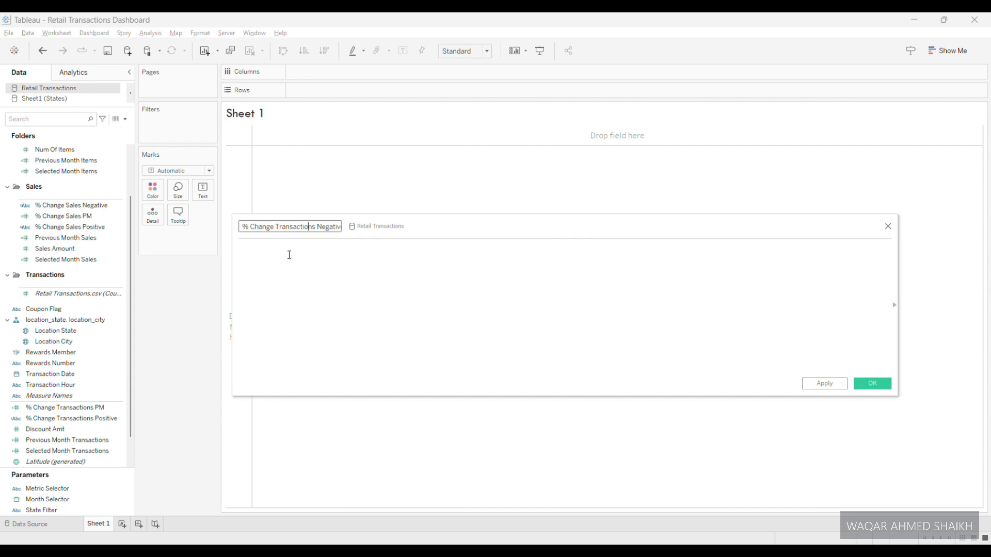
pyautogui.click(289, 255)
pyautogui.write('IF [% Change Transactions PM] < 0 THEN "▼" END')
pyautogui.click(872, 383)
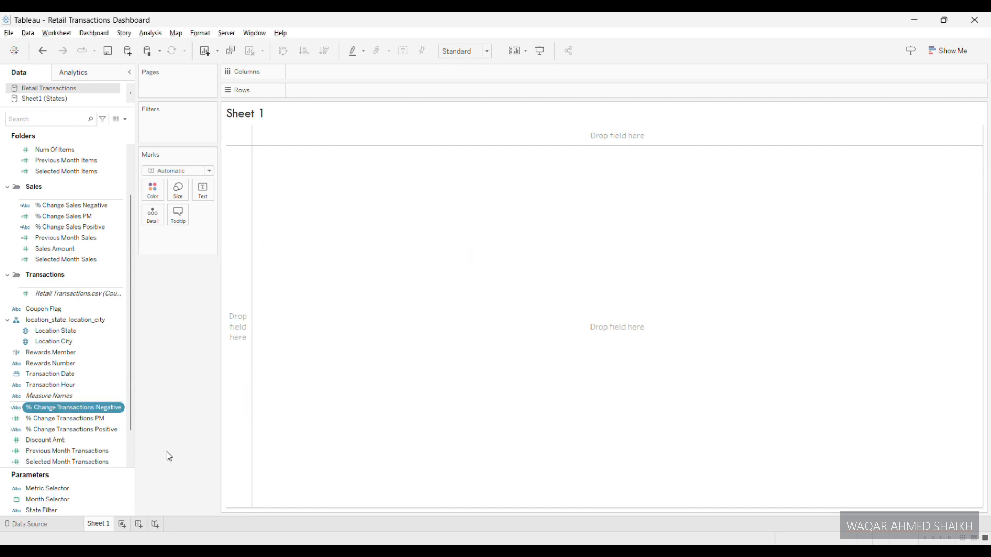
# Step: Move the three % Change Transactions fields, Previous Month Transactions and Selected Month Transactions into the Transactions folder
pyautogui.keyDown('ctrl'); pyautogui.click(65, 419); pyautogui.keyUp('ctrl')
pyautogui.keyDown('ctrl'); pyautogui.click(72, 429); pyautogui.keyUp('ctrl')
pyautogui.scroll(-1, 72, 429)
pyautogui.keyDown('ctrl'); pyautogui.click(67, 419); pyautogui.keyUp('ctrl')
pyautogui.keyDown('ctrl'); pyautogui.click(96, 430); pyautogui.keyUp('ctrl')
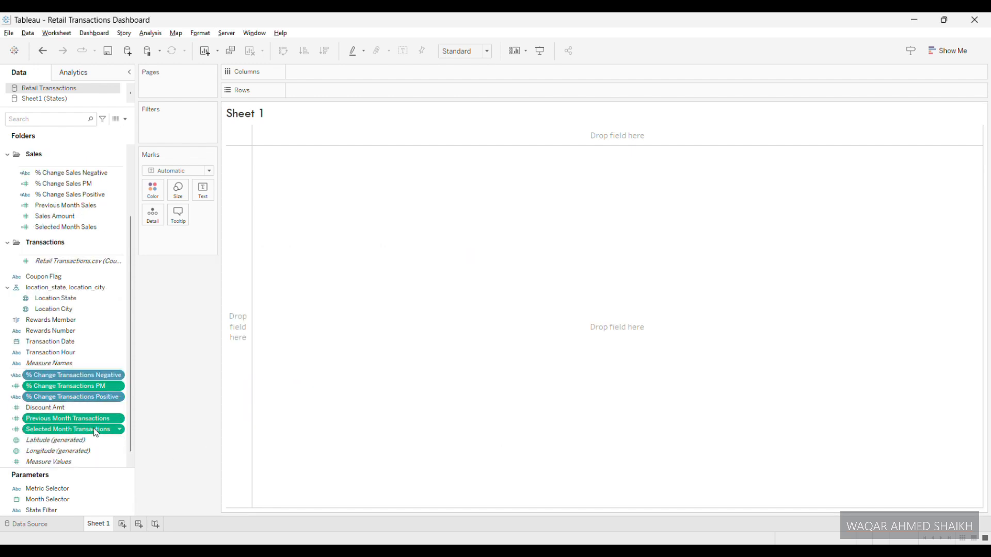
pyautogui.scroll(5, 96, 433)
pyautogui.scroll(-1, 100, 439)
pyautogui.moveTo(100, 441); pyautogui.dragTo(100, 345)
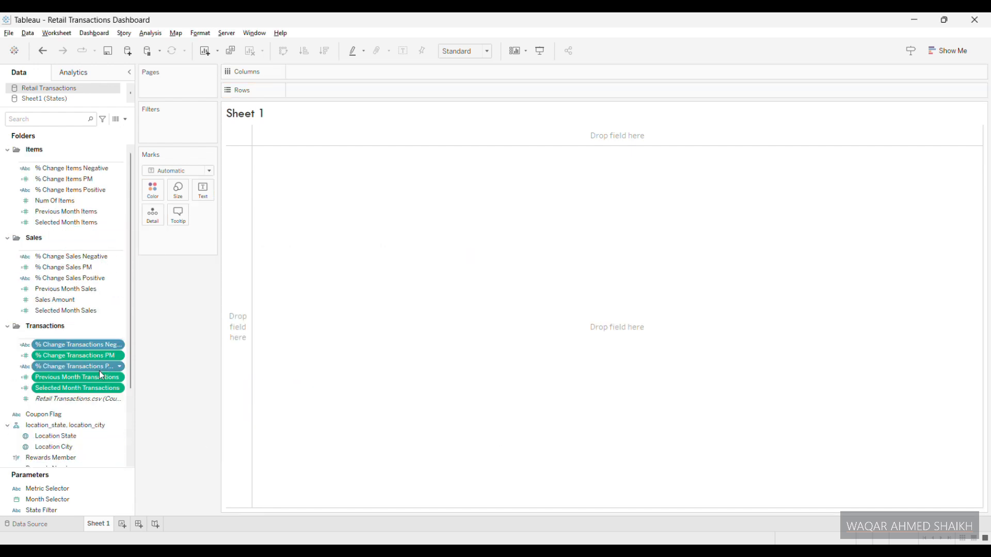
pyautogui.click(98, 399)
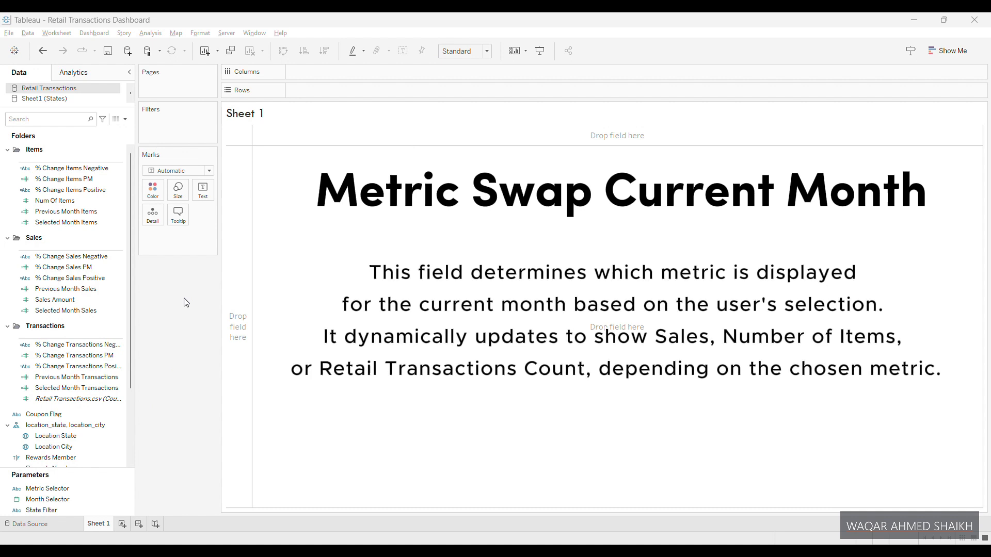
# Step: Create a calculated field "Metric Swap (CM)" using CASE [Metric Selector] to return the SUM of Selected Month Sales, Items or Transactions for "Sales", "Items" and "Transactions"
pyautogui.click(125, 120)
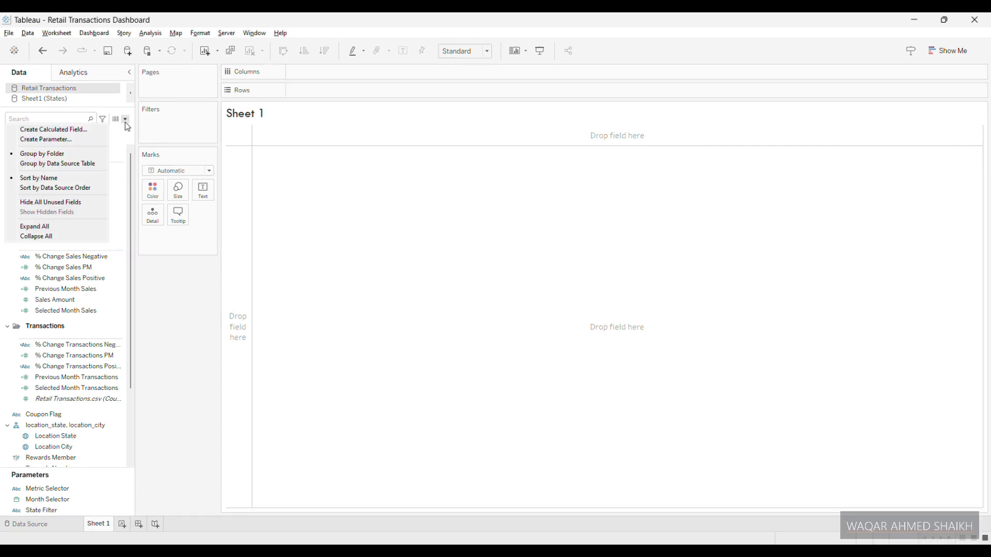
pyautogui.click(53, 130)
pyautogui.write('Metric')
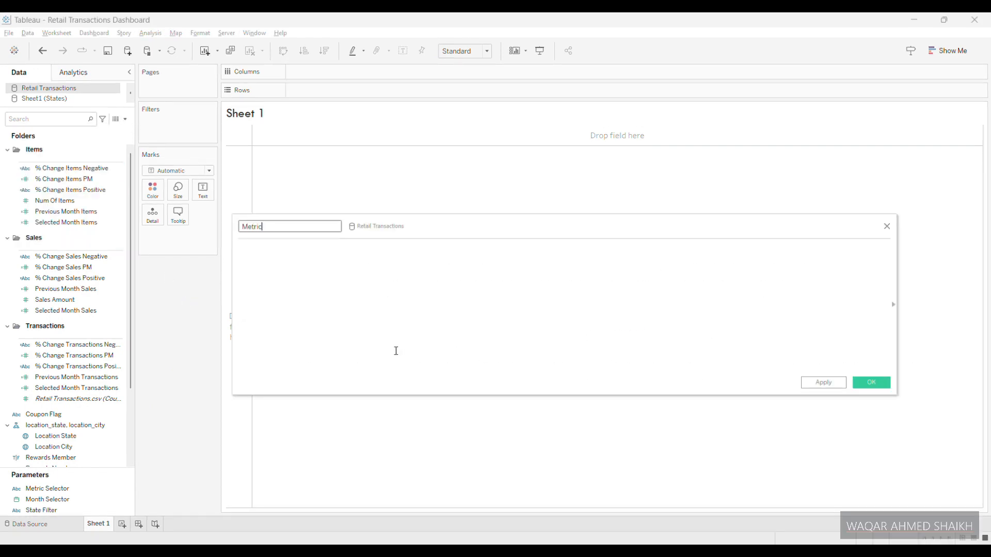
pyautogui.write(' Swap (CM)')
pyautogui.press('Tab')
pyautogui.write('CASE [Metric Selector] WHEN "Sales" THEN SUM([Selected Month Sales]) WHEN "Items" THEN SUM([Selected Month Items]) WHEN "Transactions" THEN SUM([Selected Month Transactions]) END')
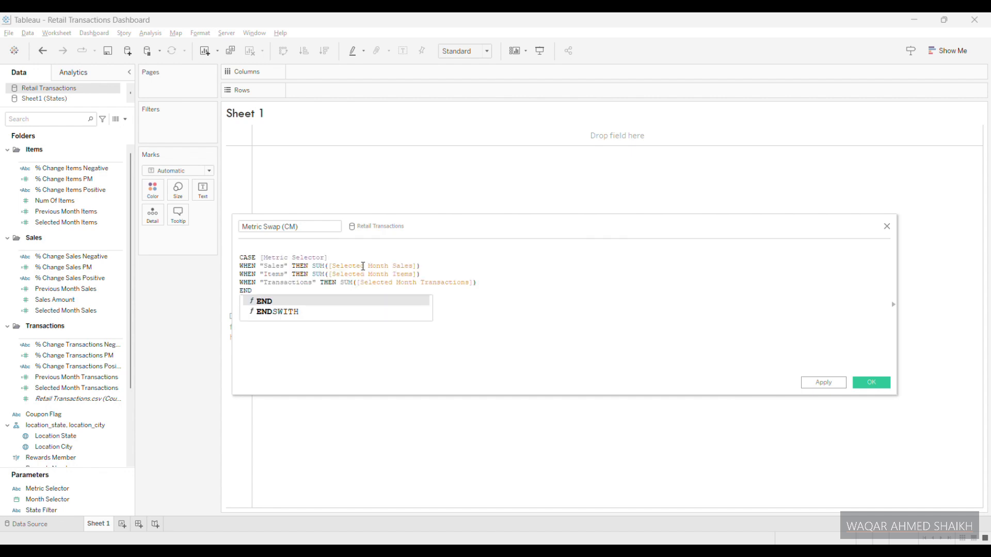
pyautogui.click(291, 247)
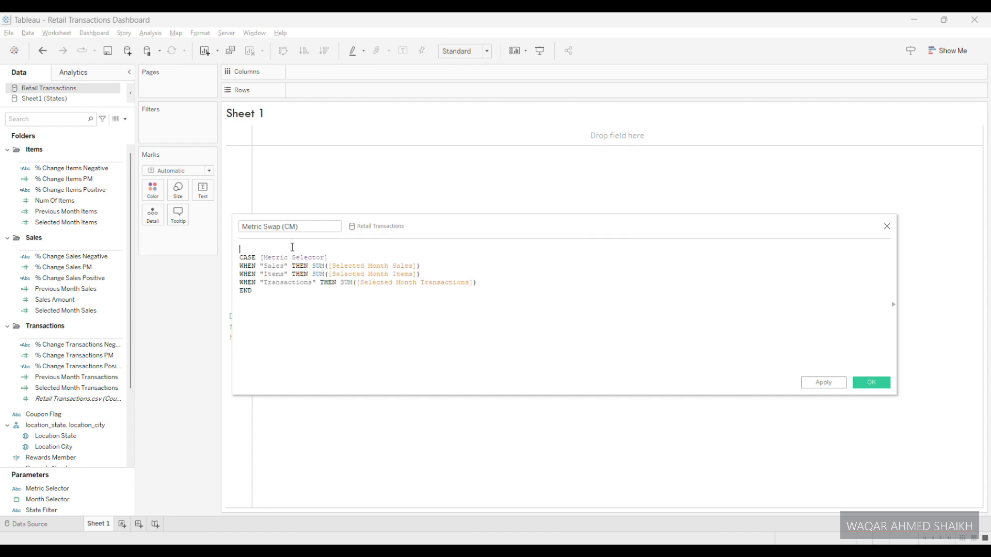
pyautogui.press('Delete')
pyautogui.click(296, 274)
pyautogui.scroll(5, 310, 326)
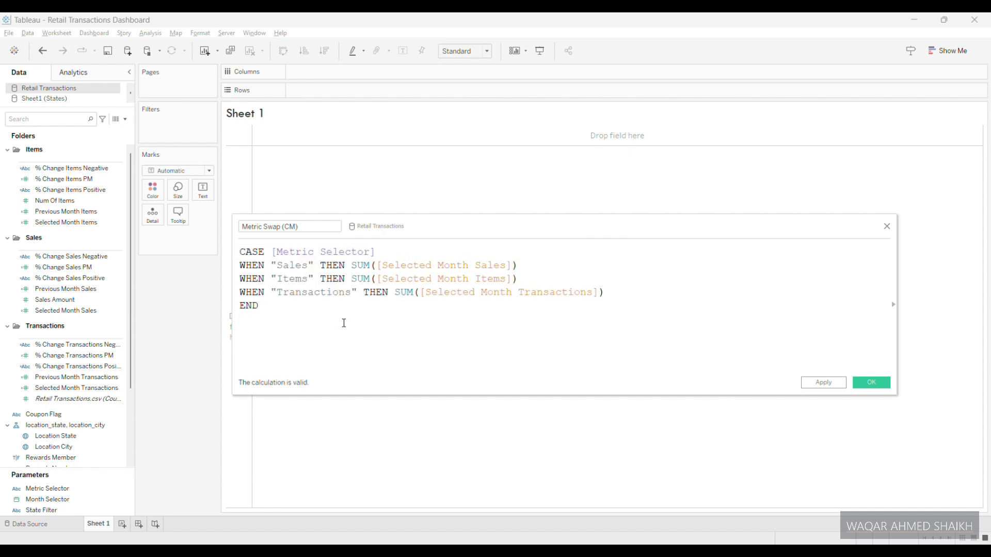
pyautogui.click(418, 337)
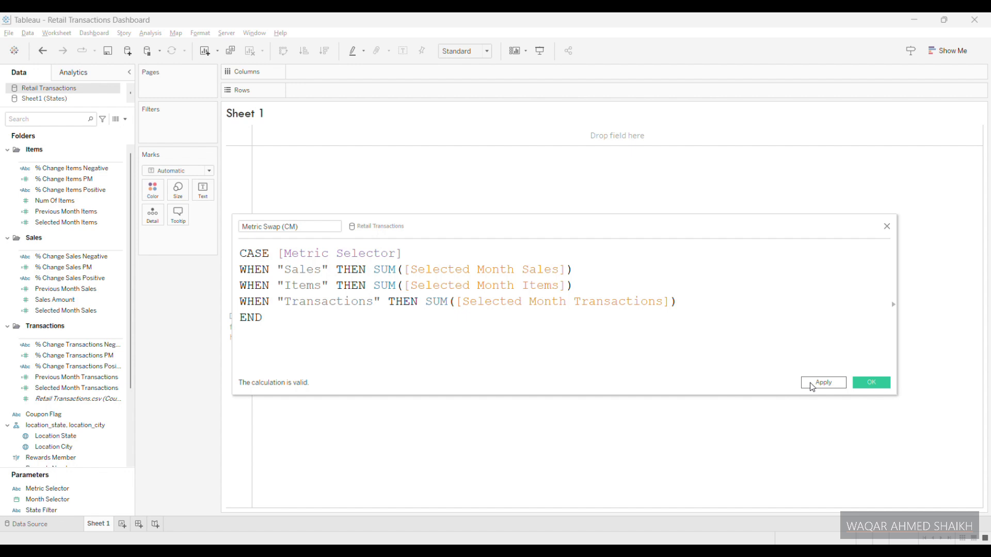
pyautogui.click(811, 385)
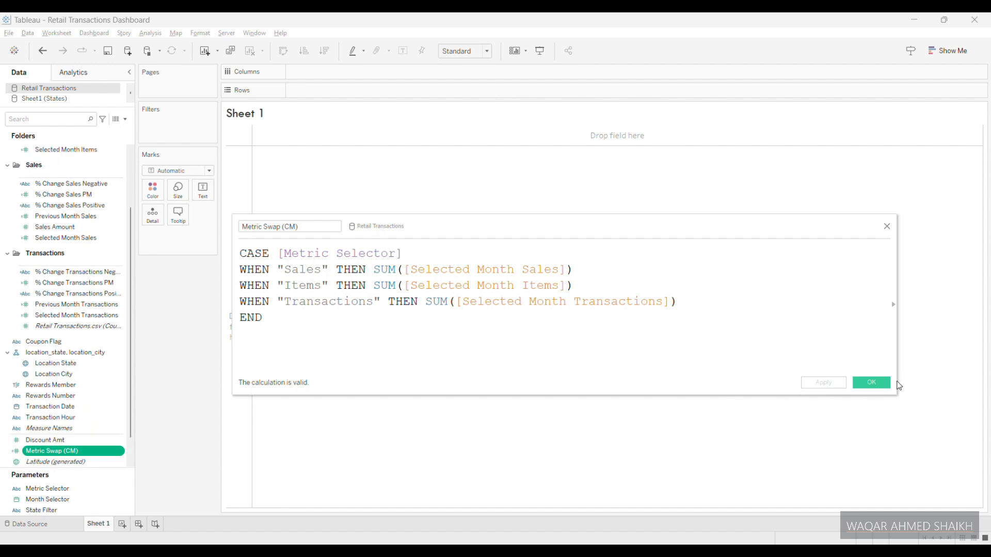
pyautogui.click(877, 385)
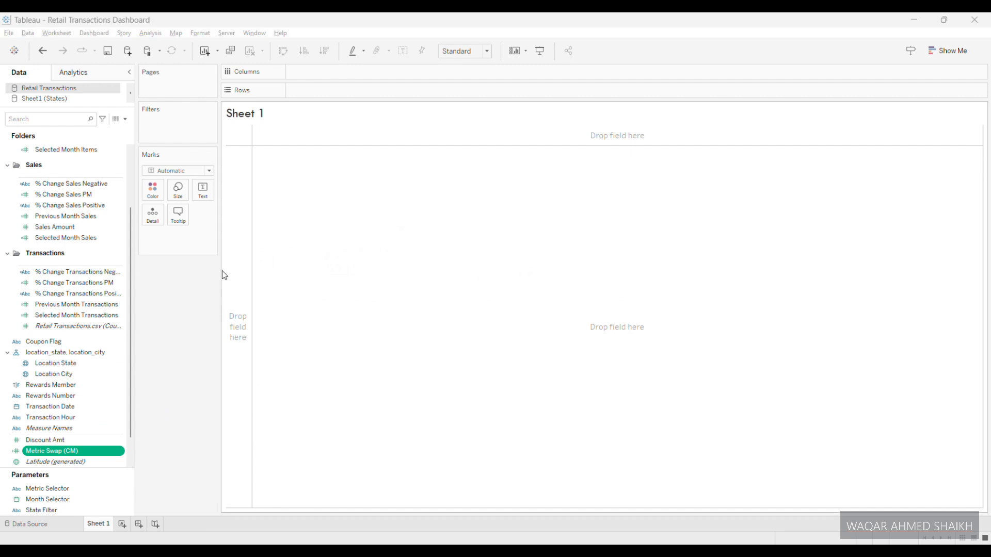
# Step: Create a "Metric Swap (CM) - Label" CASE field formatting selected-month Sales ("$" prefix) and Items as one-decimal thousands with "K", and Transactions as STR(SUM)
pyautogui.click(125, 120)
pyautogui.click(47, 129)
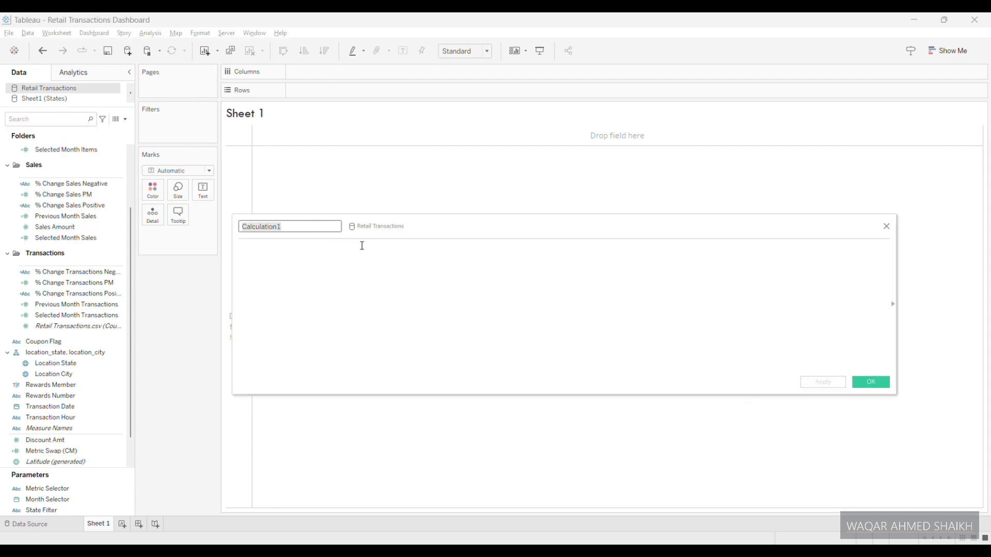
pyautogui.write('Metric Swap (CM) - Label')
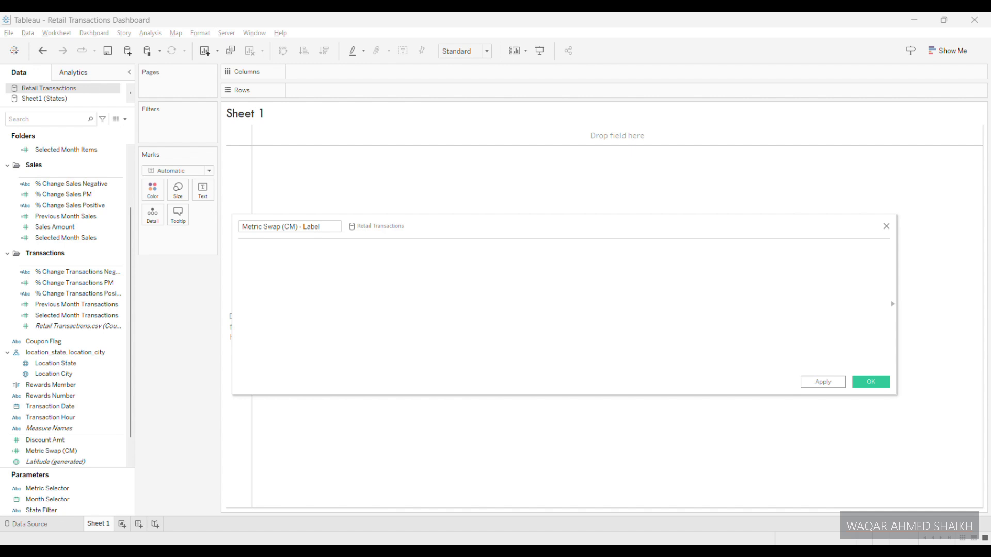
pyautogui.click(307, 274)
pyautogui.write('CASE [Metric Selector] WHEN "Sales" THEN "$" + STR(ROUND((SUM([Selected Month Sales])/1000),1)) + "K" WHEN "Items" THEN STR(ROUND((SUM([Selected Month Items])/1000),1)) + "K" WHEN "Transactions" THEN STR(SUM([Selected Month Transactions])) END')
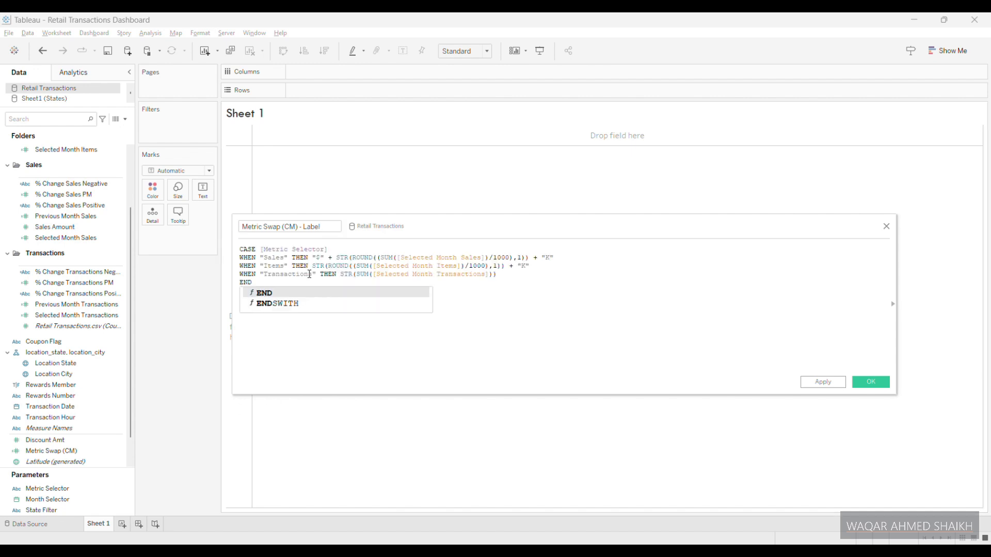
pyautogui.scroll(4, 287, 305)
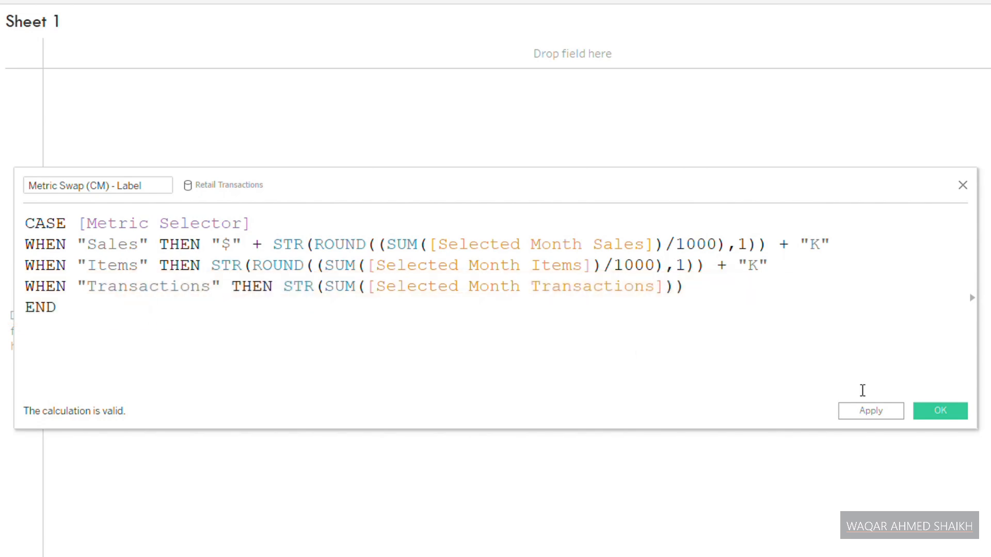
pyautogui.click(825, 384)
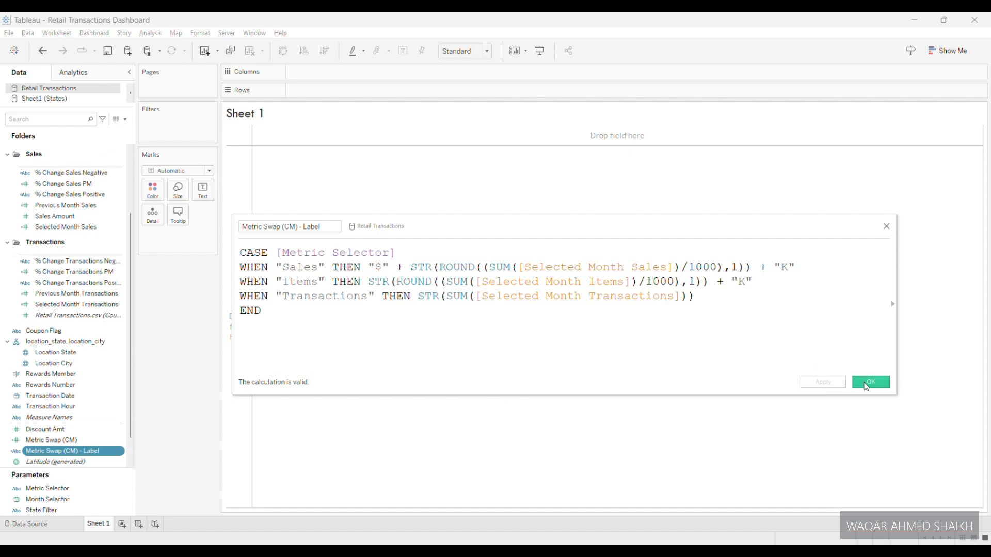
pyautogui.click(871, 382)
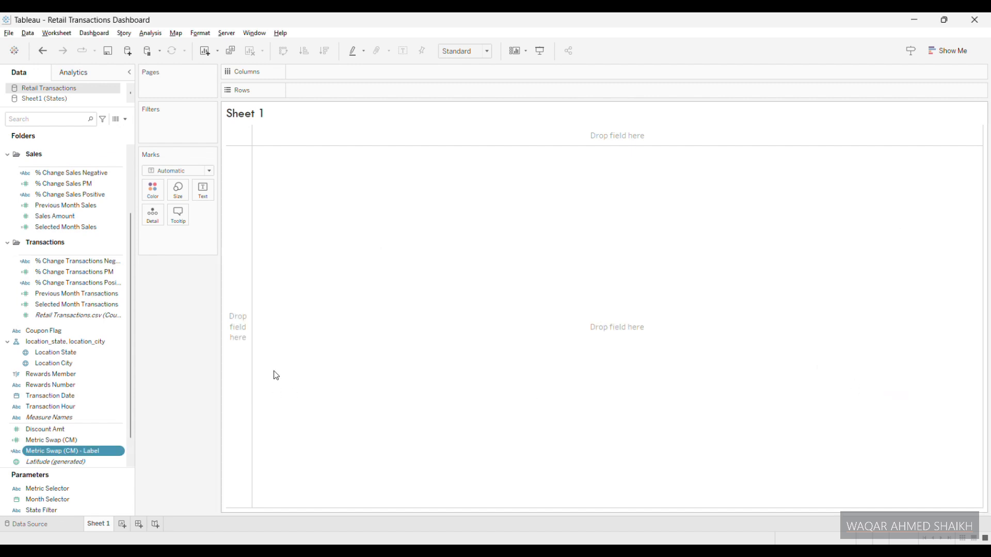
pyautogui.click(442, 29)
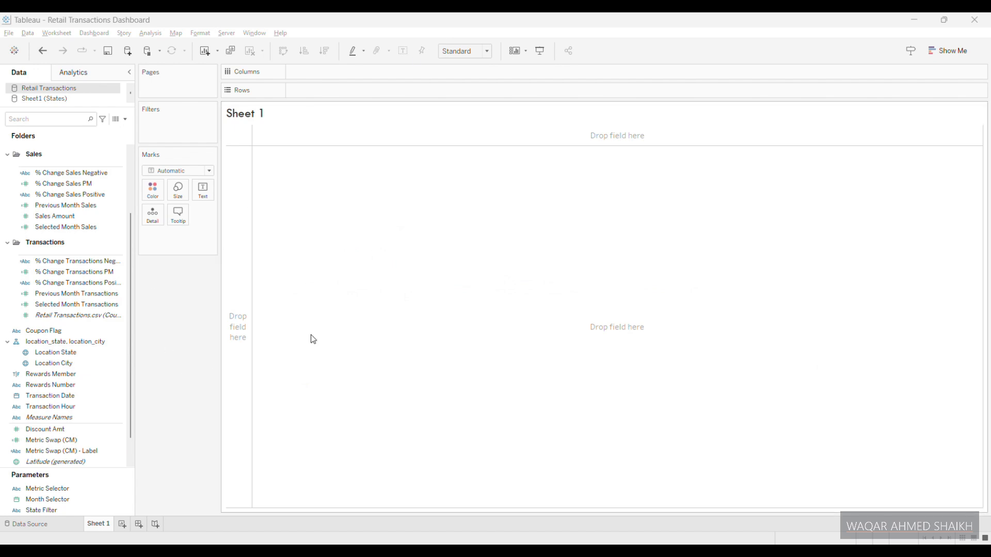
pyautogui.click(368, 322)
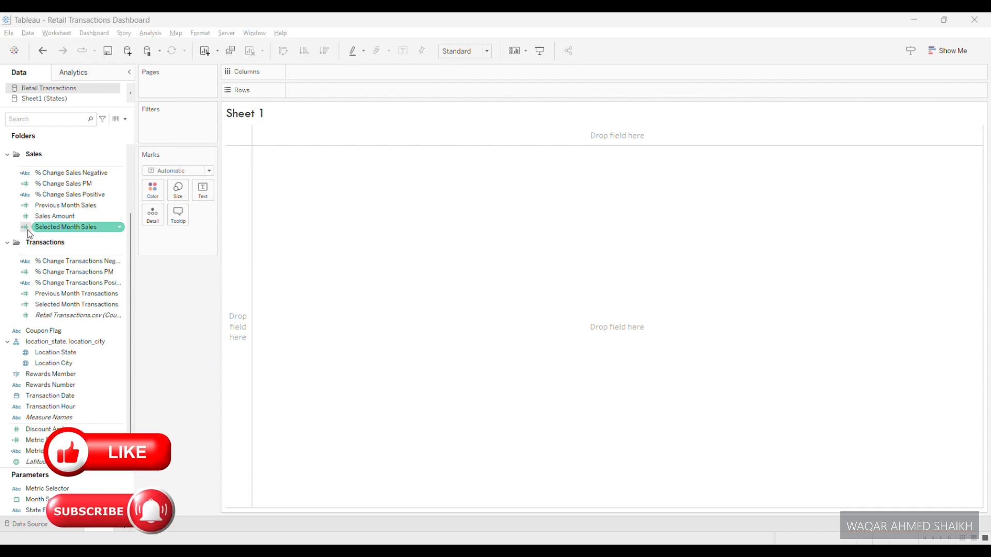
# Step: Create a calculated field "Metric Swap (PM)" using CASE [Metric Selector] to return the SUM of Previous Month Sales, Items or Transactions for "Sales", "Items" and "Transactions"
pyautogui.click(122, 122)
pyautogui.click(124, 120)
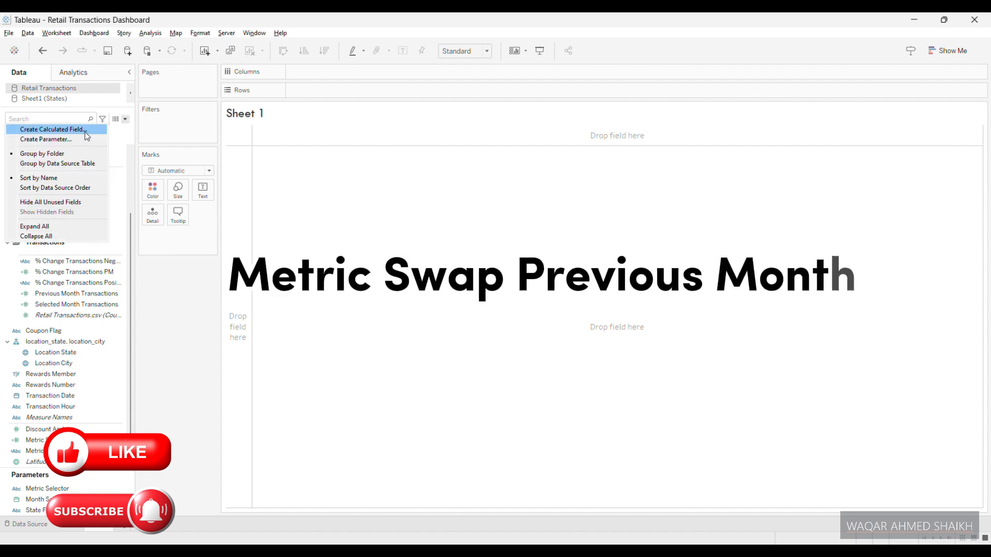
pyautogui.click(67, 129)
pyautogui.write('Metric Swap (PM)')
pyautogui.click(323, 279)
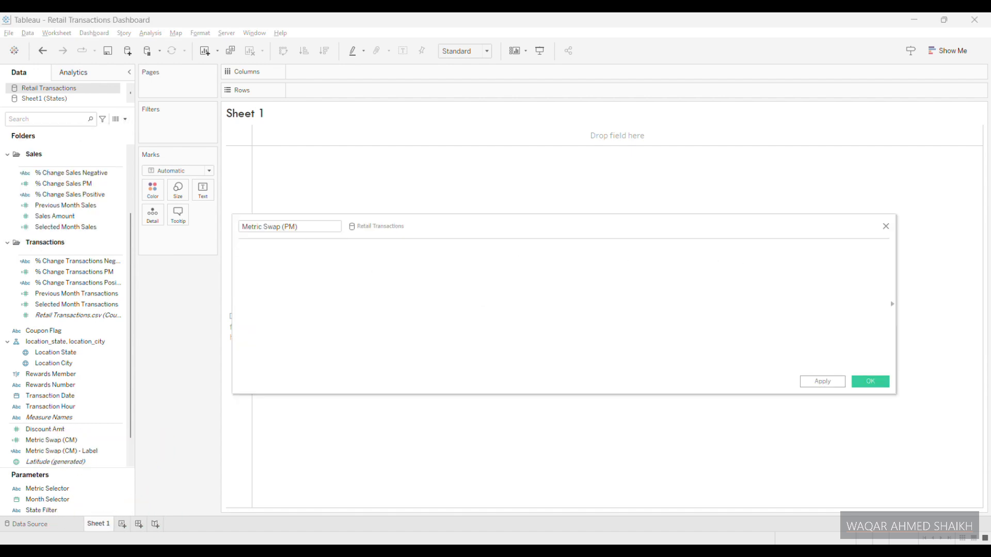
pyautogui.write('CASE [Metric Selector] WHEN "Sales" THEN SUM([Previous Month Sales]) WHEN "Items" THEN SUM([Previous Month Items]) WHEN "Transactions" THEN SUM([Previous Month Transactions]) END')
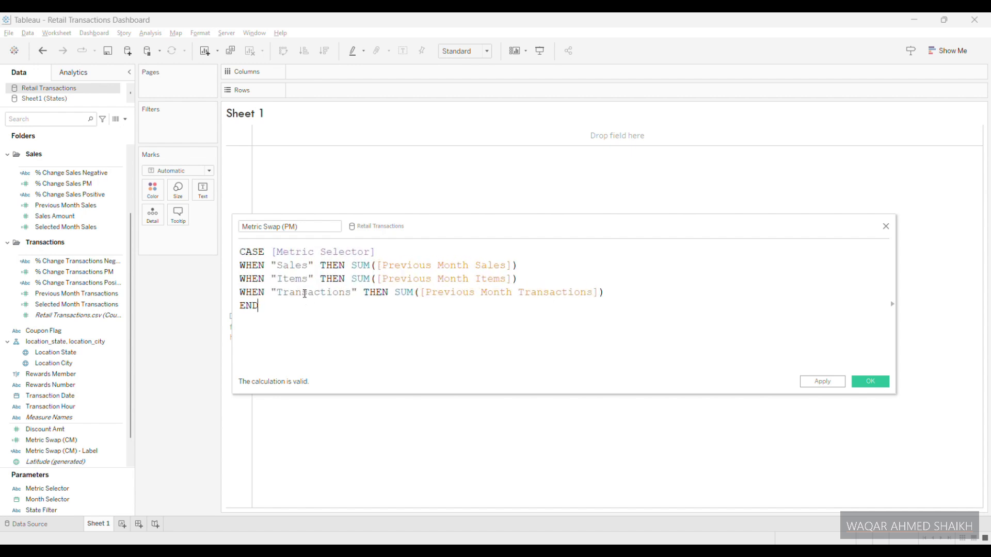
pyautogui.click(870, 381)
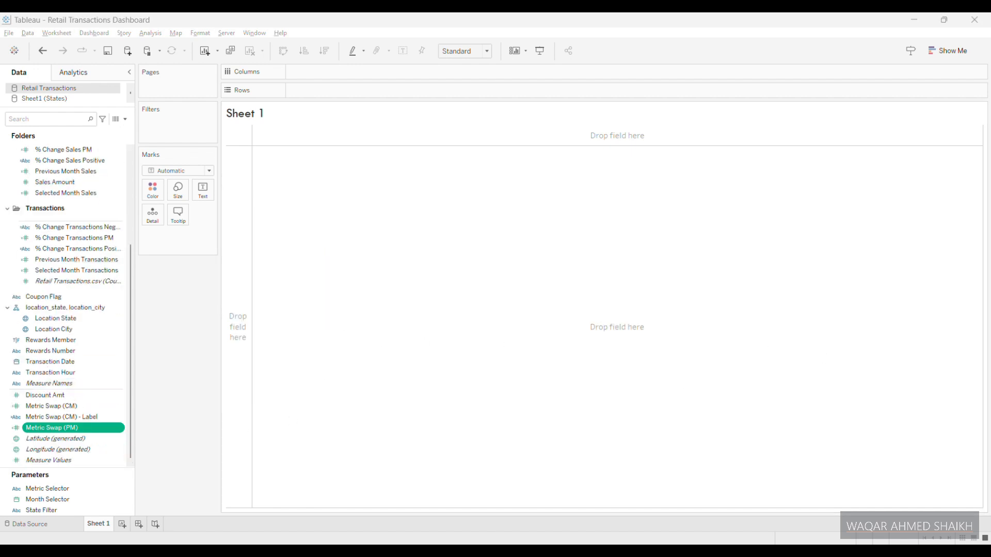
# Step: Create a "Metric Swap (PM) - Label" CASE field formatting previous-month Sales ("$" prefix) and Items as one-decimal thousands with "K", and Transactions as STR(SUM)
pyautogui.click(125, 119)
pyautogui.click(41, 128)
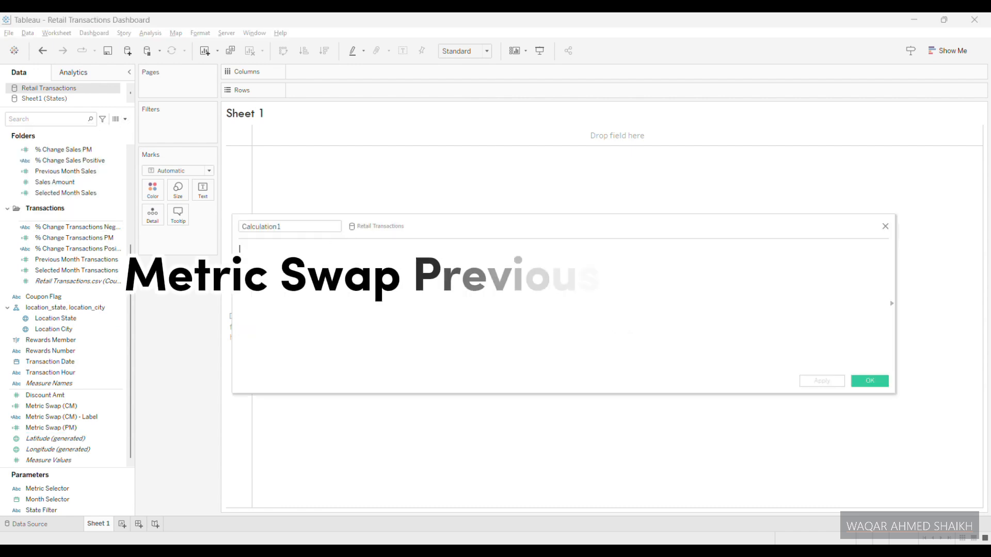
pyautogui.doubleClick(315, 228)
pyautogui.write('Metric Swap (PM) - Label')
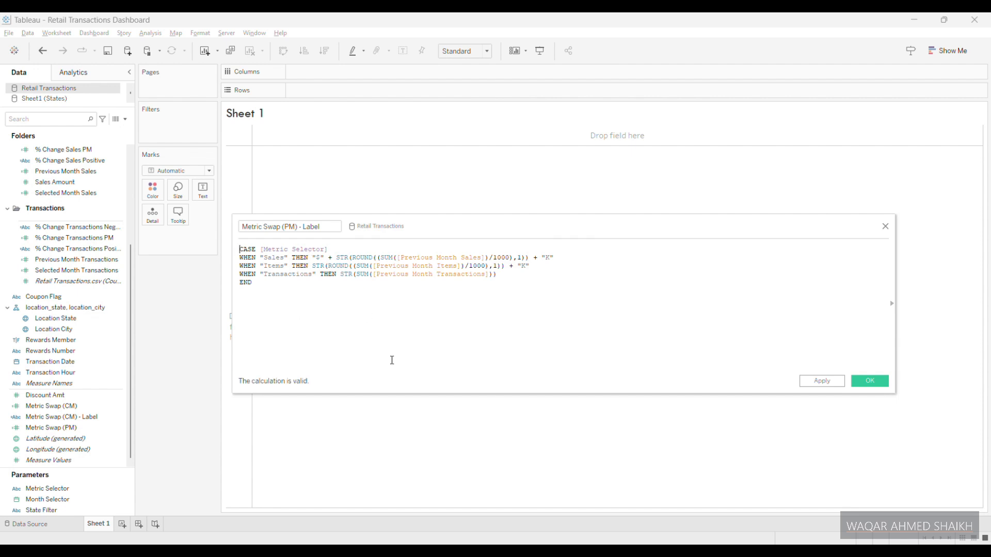
pyautogui.click(395, 345)
pyautogui.scroll(10, 397, 327)
pyautogui.scroll(-1, 399, 326)
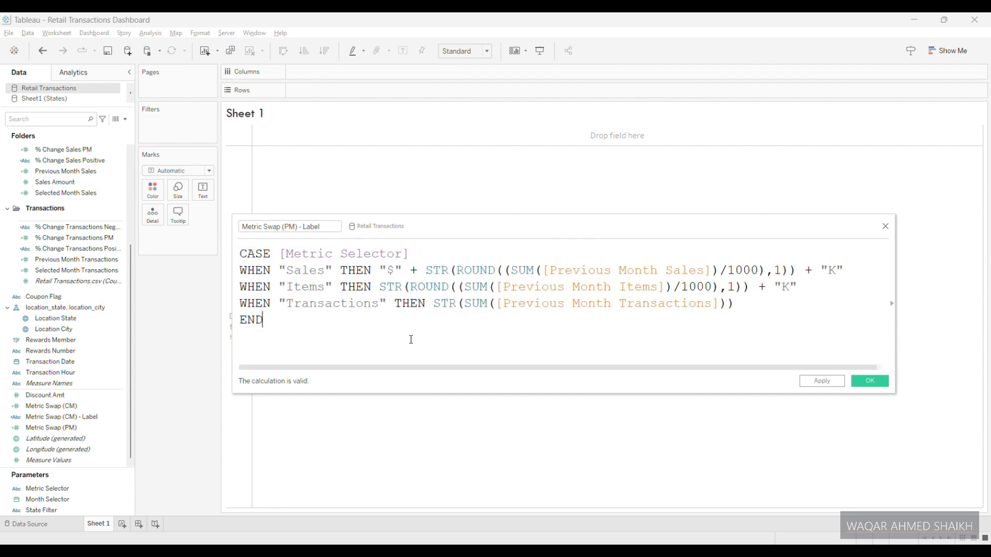
pyautogui.click(870, 381)
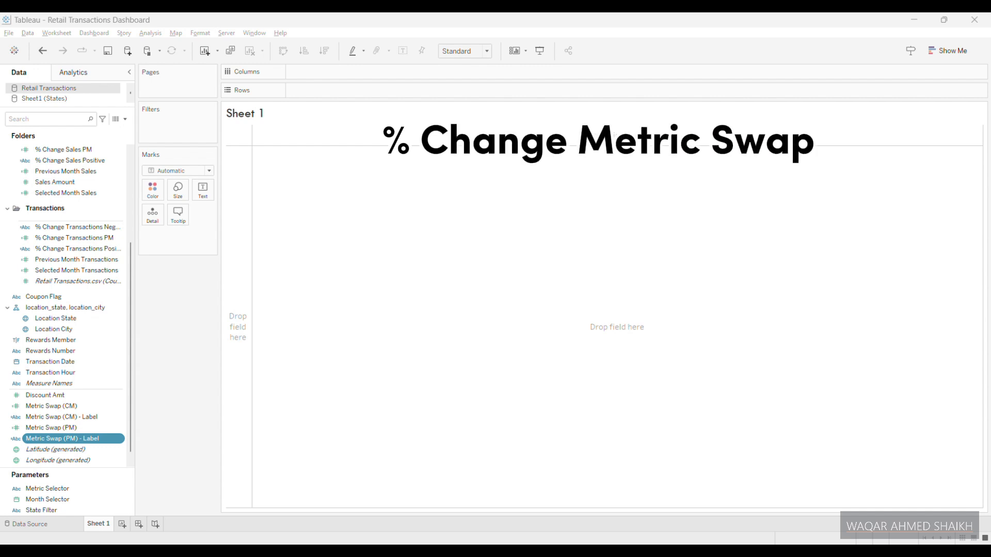
# Step: Create a "% Change Metric Swap" CASE [Metric Selector] field returning each metric's % Change PM field times 100, rounded to one decimal, as text with "%"
pyautogui.click(125, 119)
pyautogui.click(52, 129)
pyautogui.write('% Change Metric Swap')
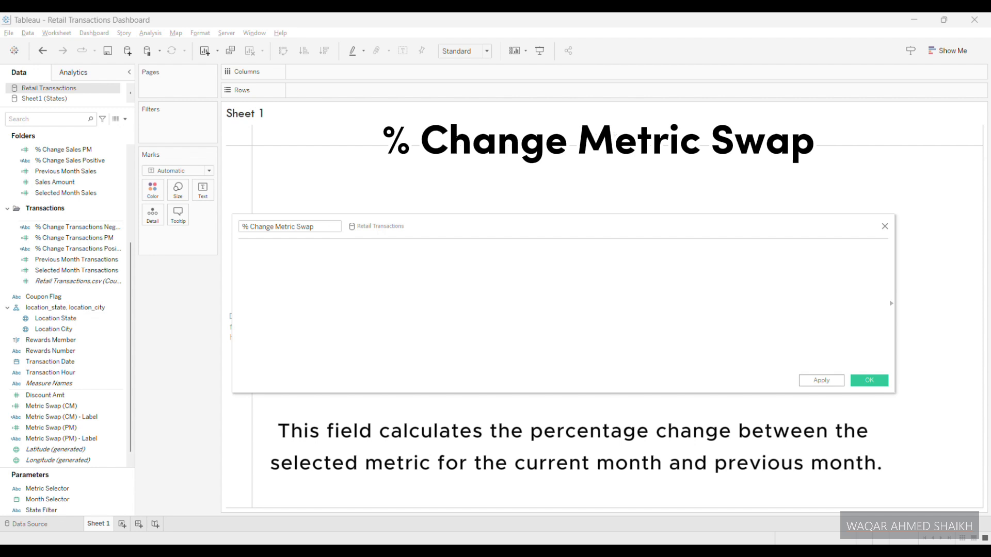
pyautogui.write('CASE [Metric Selector] WHEN "Sales" THEN STR(ROUND([% Change Sales PM] * 100,1)) + "%" WHEN "Items" THEN STR(ROUND([% Change Items PM]*100,1)) + "%" WHEN "Transactions" THEN STR(ROUND([% Change Transactions PM]*100,1)) + "%" END')
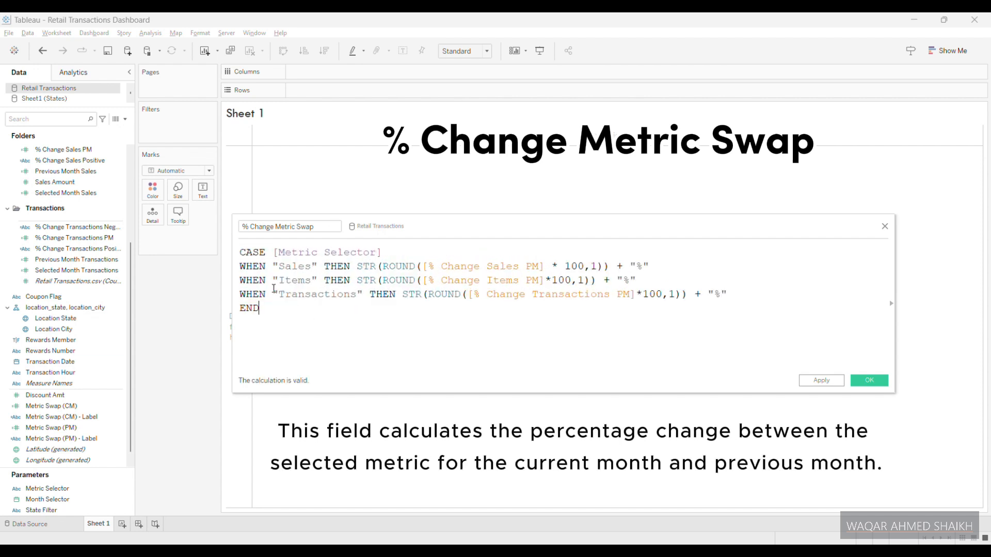
pyautogui.scroll(3, 392, 322)
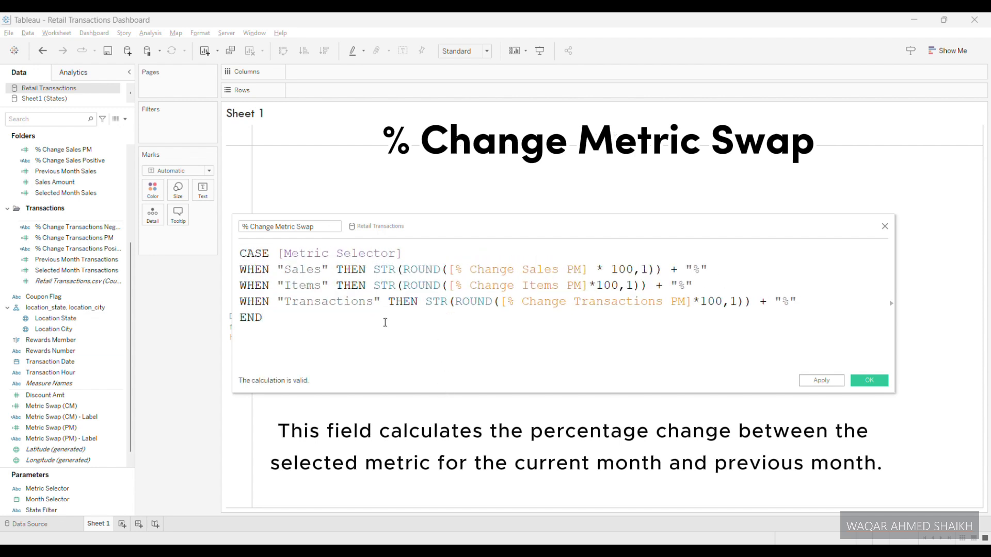
pyautogui.click(822, 381)
pyautogui.click(870, 382)
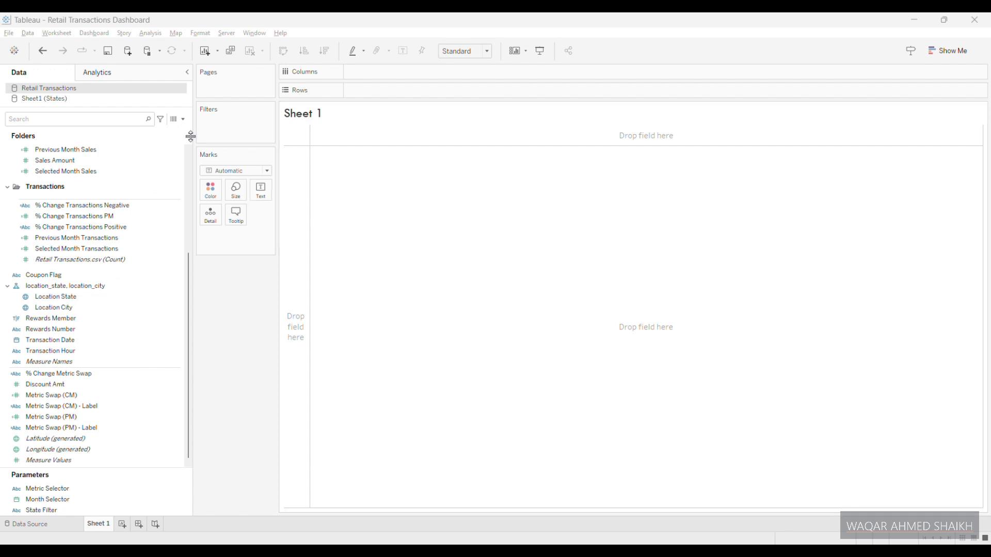
# Step: Create a "Metric Swap Arrow - Positive" field using CASE [Metric Selector] to return the % Change Sales, Items or Transactions Positive field
pyautogui.click(183, 119)
pyautogui.click(135, 131)
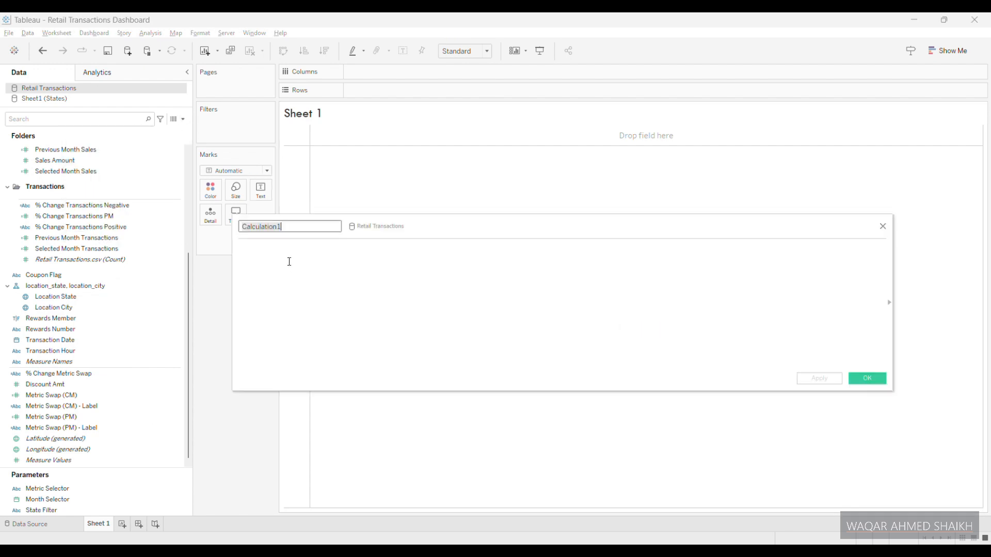
pyautogui.write('Metric Swap Arrow - Positive')
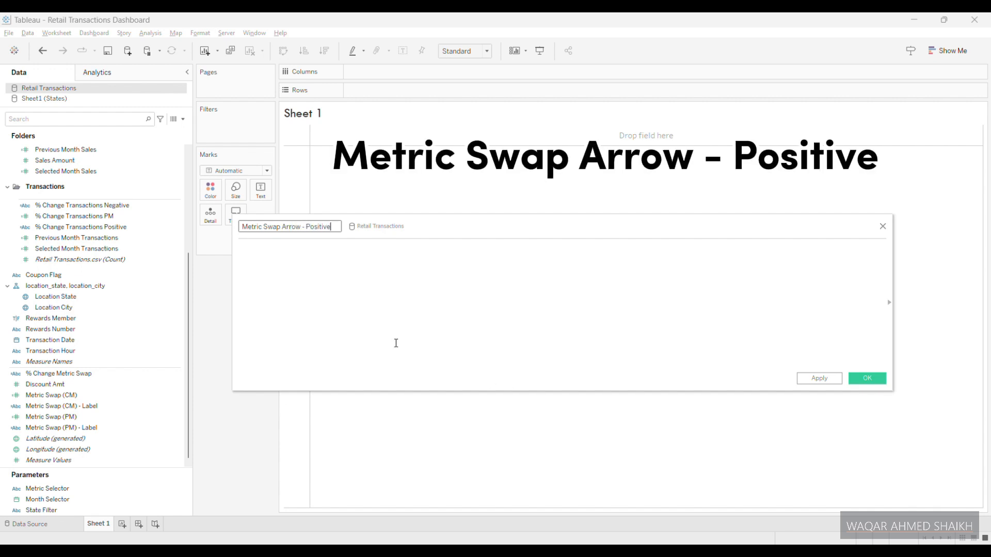
pyautogui.click(328, 260)
pyautogui.write('CASE [Metric Selector] WHEN "Sales" THEN [% Change Sales Positive] WHEN "Items" THEN [% Change Items Positive] WHEN "Transactions" THEN [% Change Transactions Positive] END')
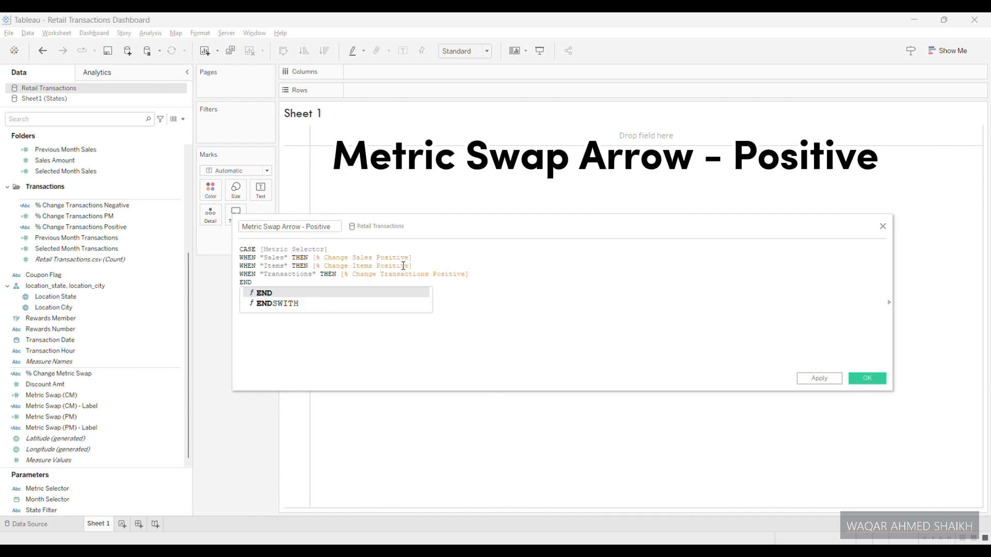
pyautogui.keyDown('ctrl'); pyautogui.scroll(3, 315, 275); pyautogui.keyUp('ctrl')
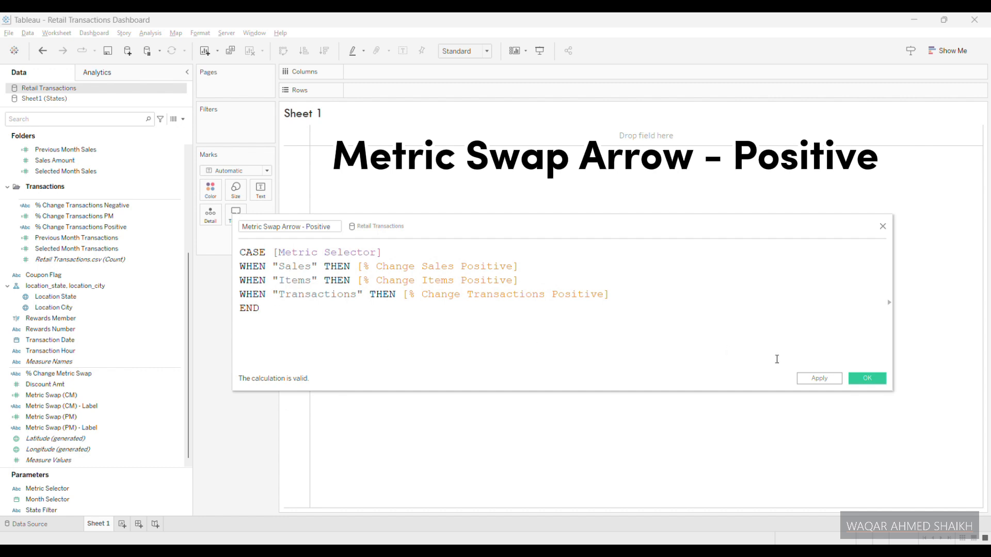
pyautogui.click(819, 378)
pyautogui.click(867, 378)
# Step: Create a "Metric Swap Arrow - Negative" field using CASE [Metric Selector] to return the % Change Sales, Items or Transactions Negative field
pyautogui.click(180, 121)
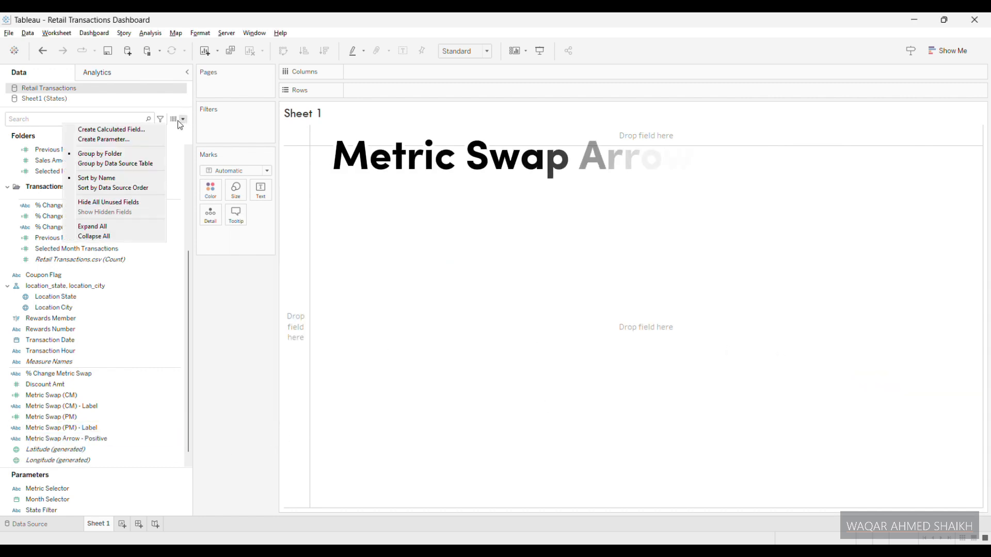
pyautogui.click(111, 129)
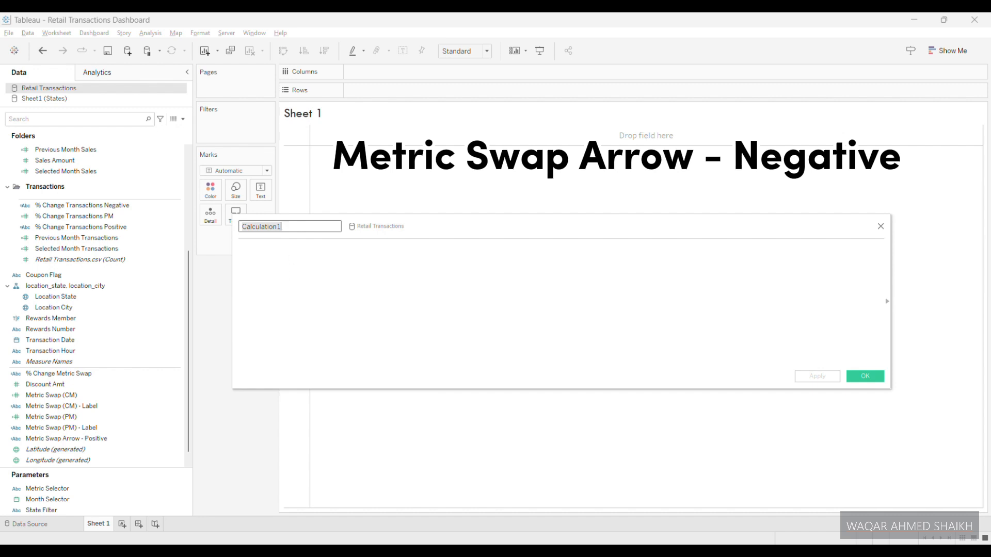
pyautogui.click(300, 226)
pyautogui.write('Metric Swap Arrow - Negative')
pyautogui.click(296, 251)
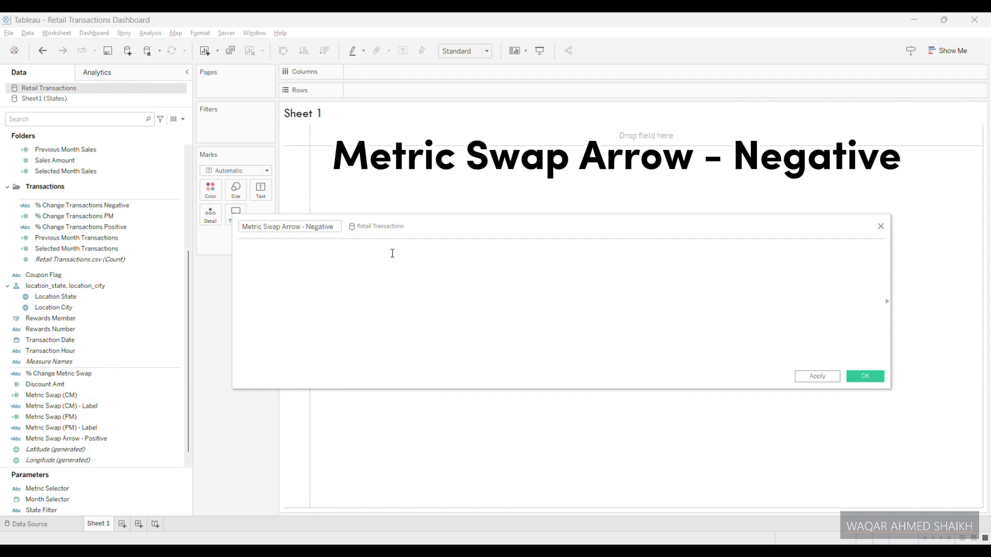
pyautogui.write('CASE [Metric Selector] WHEN "Sales" THEN [% Change Sales Negative] WHEN "Items" THEN [% Change Items Negative] WHEN "Transactions" THEN [% Change Transactions Negative] END')
pyautogui.keyDown('ctrl'); pyautogui.scroll(3, 345, 298); pyautogui.keyUp('ctrl')
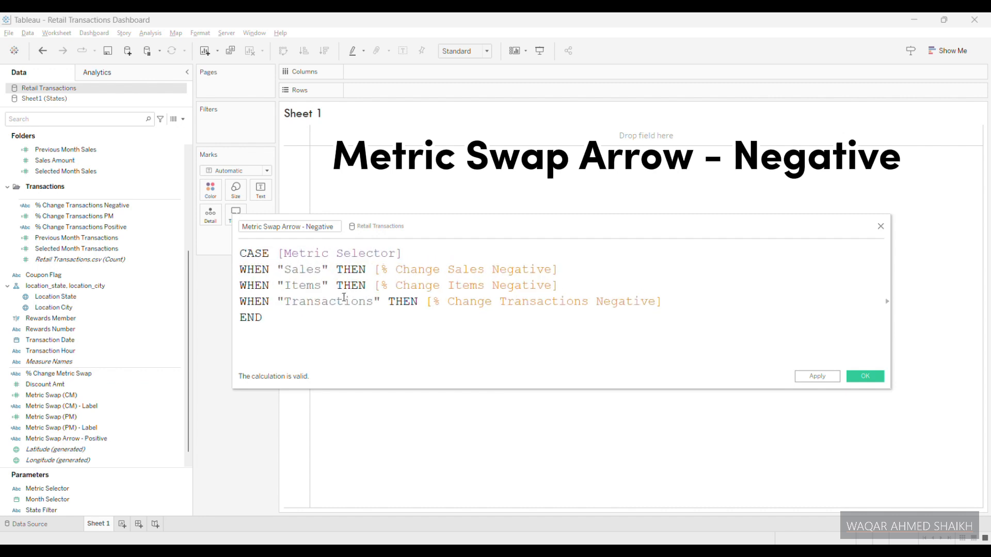
pyautogui.click(817, 377)
pyautogui.click(865, 376)
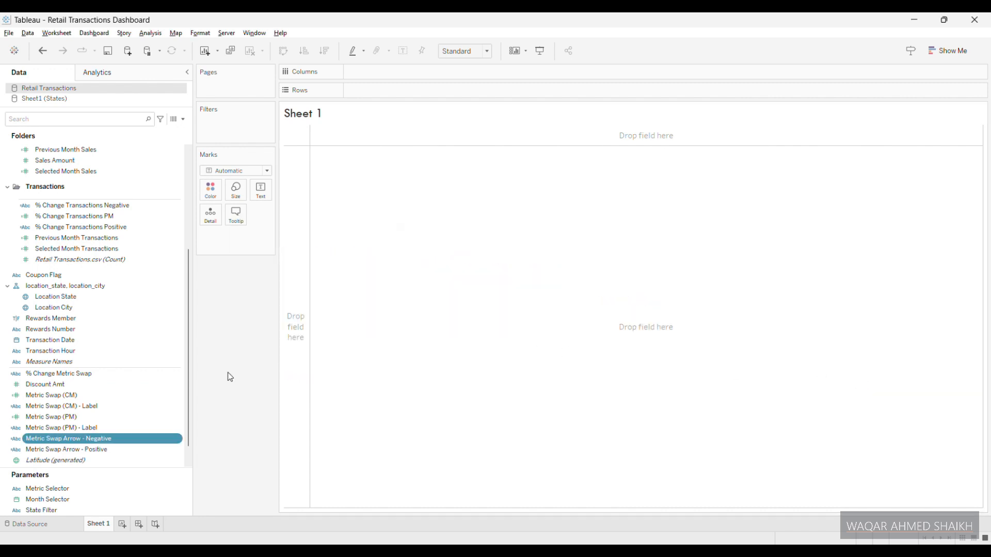
# Step: Group % Change Metric Swap and the six Metric Swap value, label and arrow fields into a new folder named "Metric Swap Calc"
pyautogui.scroll(-1, 123, 401)
pyautogui.click(72, 352)
pyautogui.keyDown('ctrl'); pyautogui.click(73, 373); pyautogui.keyUp('ctrl')
pyautogui.keyDown('ctrl'); pyautogui.click(73, 384); pyautogui.keyUp('ctrl')
pyautogui.keyDown('ctrl'); pyautogui.click(75, 395); pyautogui.keyUp('ctrl')
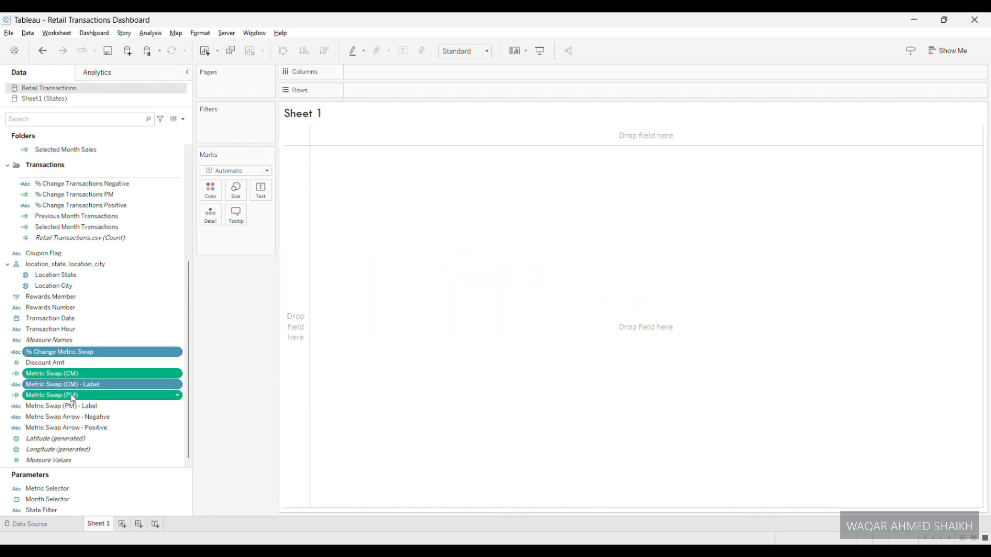
pyautogui.keyDown('ctrl'); pyautogui.click(75, 406); pyautogui.keyUp('ctrl')
pyautogui.keyDown('ctrl'); pyautogui.click(76, 428); pyautogui.keyUp('ctrl')
pyautogui.keyDown('ctrl'); pyautogui.click(77, 417); pyautogui.keyUp('ctrl')
pyautogui.rightClick(78, 396)
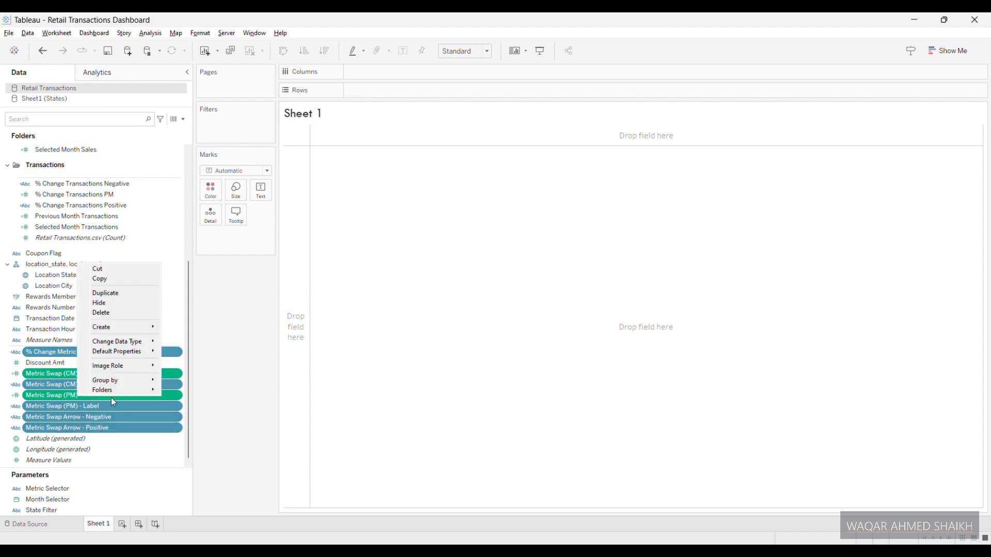
pyautogui.moveTo(119, 390)
pyautogui.click(192, 404)
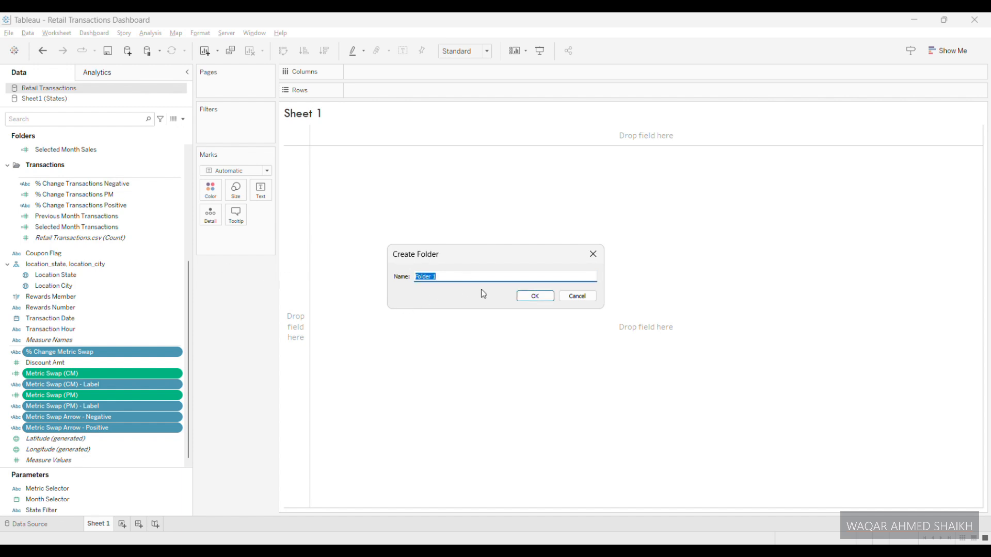
pyautogui.doubleClick(441, 274)
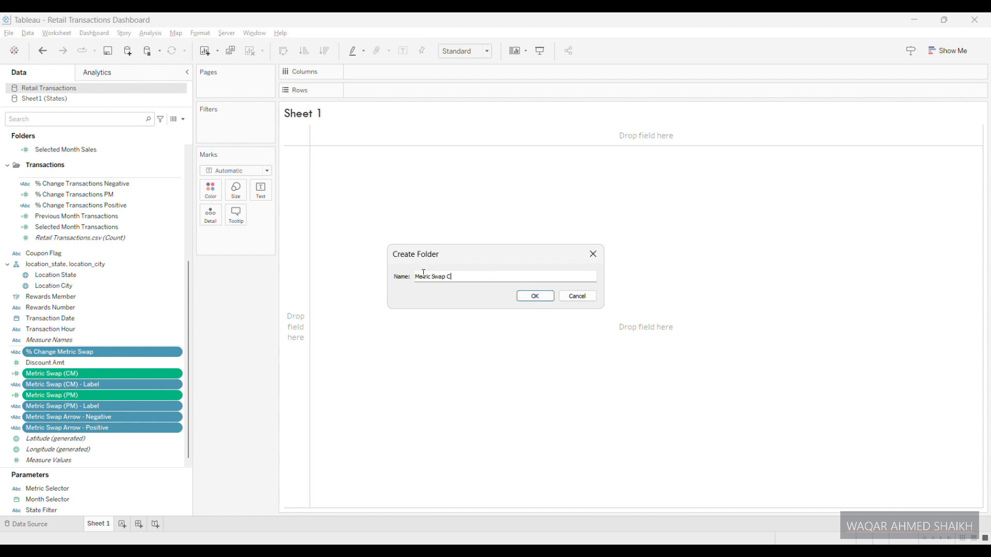
pyautogui.click(515, 299)
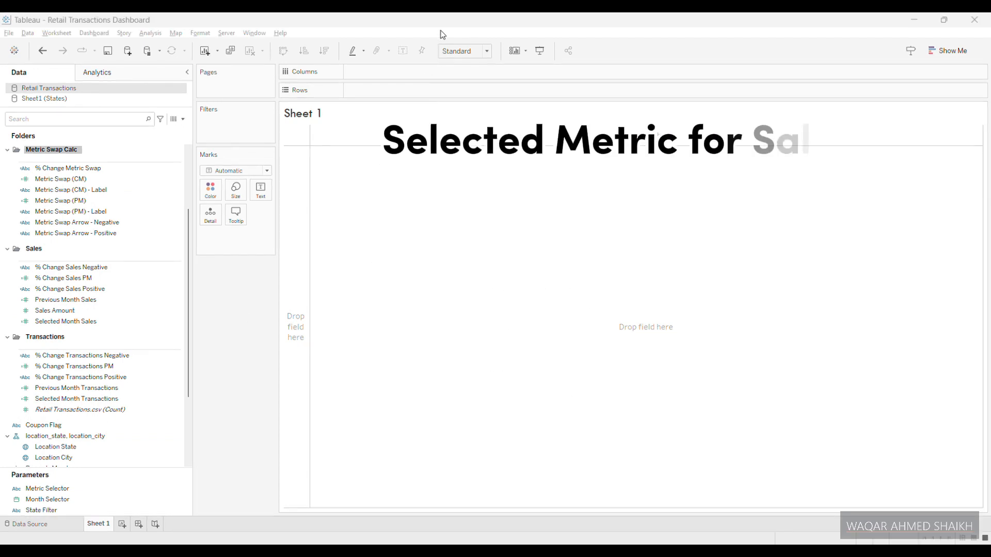
# Step: Create a Boolean calculated field "Selected Metric for Sales" with the formula [Metric Selector] = "Sales"
pyautogui.scroll(-3, 155, 294)
pyautogui.click(183, 119)
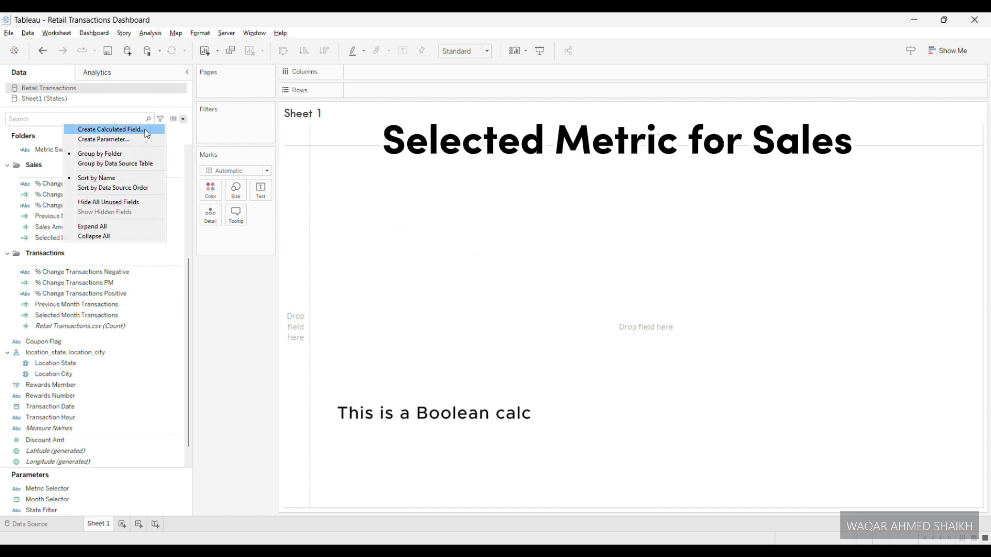
pyautogui.click(145, 129)
pyautogui.write('Se')
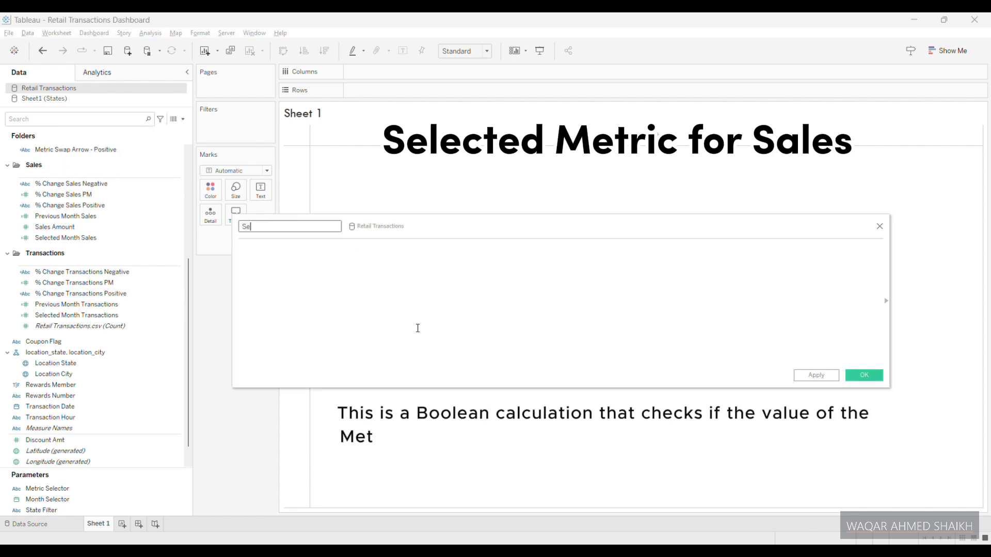
pyautogui.write('lected Metric for')
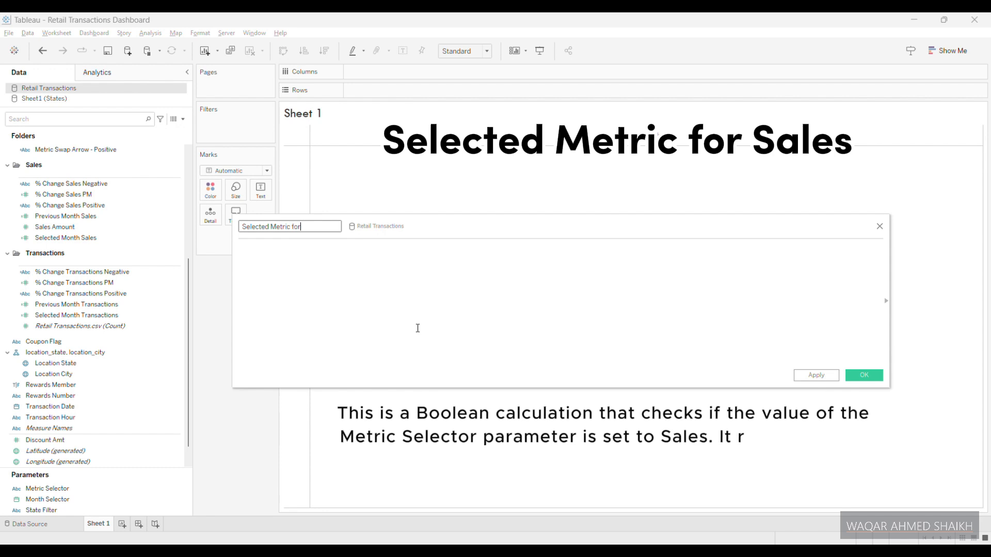
pyautogui.write(' Sales')
pyautogui.click(417, 328)
pyautogui.write('M')
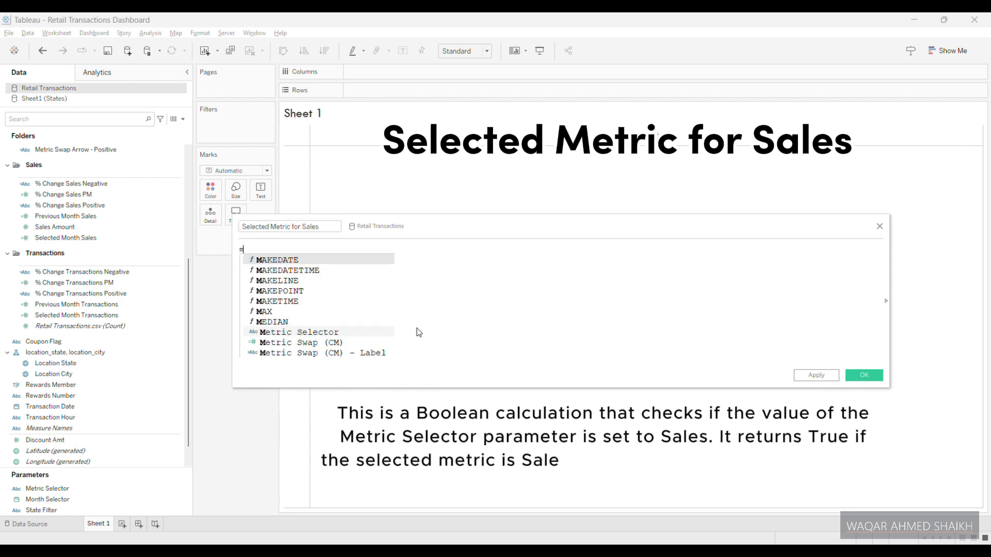
pyautogui.write('etric')
pyautogui.press('Return')
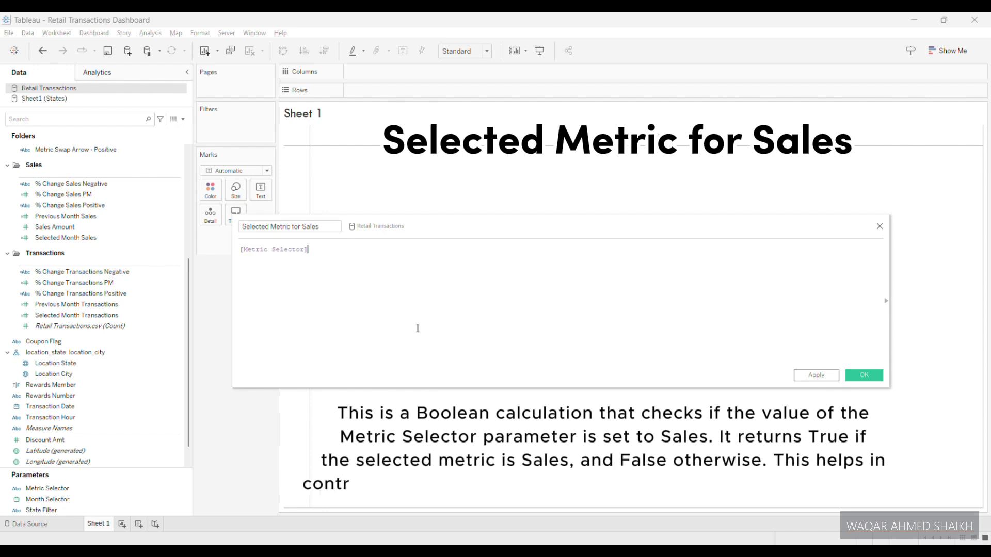
pyautogui.write('= "Sa')
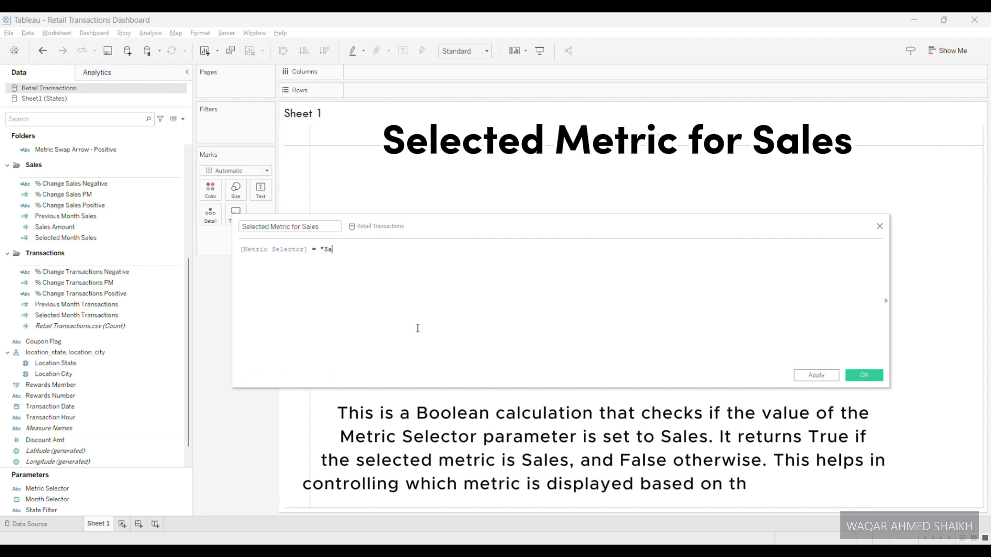
pyautogui.write('les"')
pyautogui.scroll(3, 467, 315)
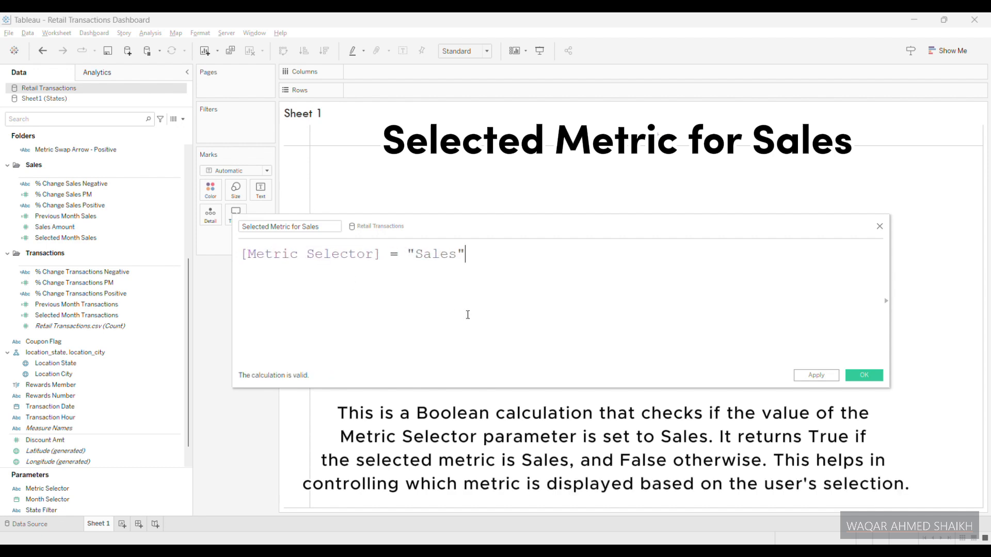
pyautogui.click(864, 375)
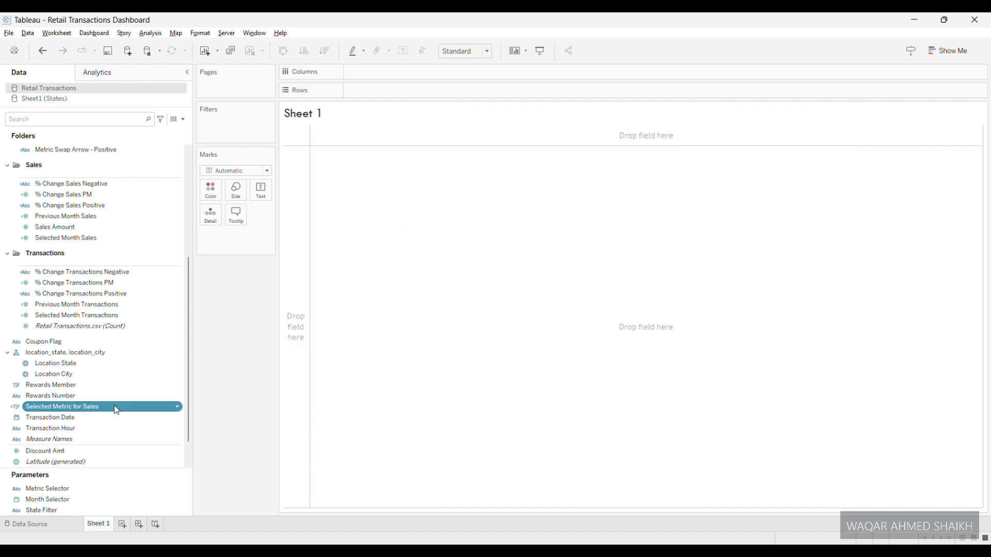
# Step: Create a Boolean calculated field "Selected Metric for Items" with the formula [Metric Selector] = "Items"
pyautogui.click(123, 420)
pyautogui.click(184, 119)
pyautogui.click(103, 133)
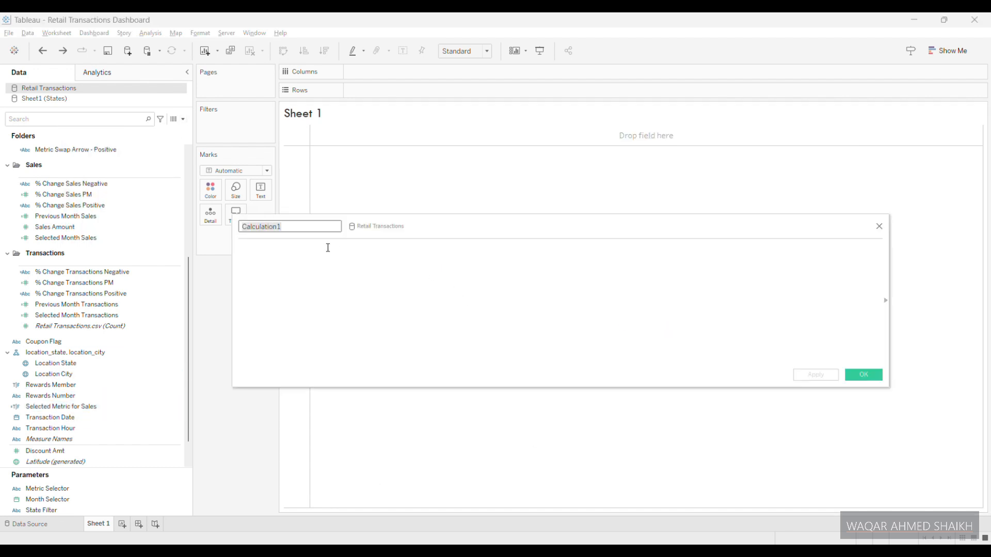
pyautogui.write('Selected Metric for Items')
pyautogui.click(328, 248)
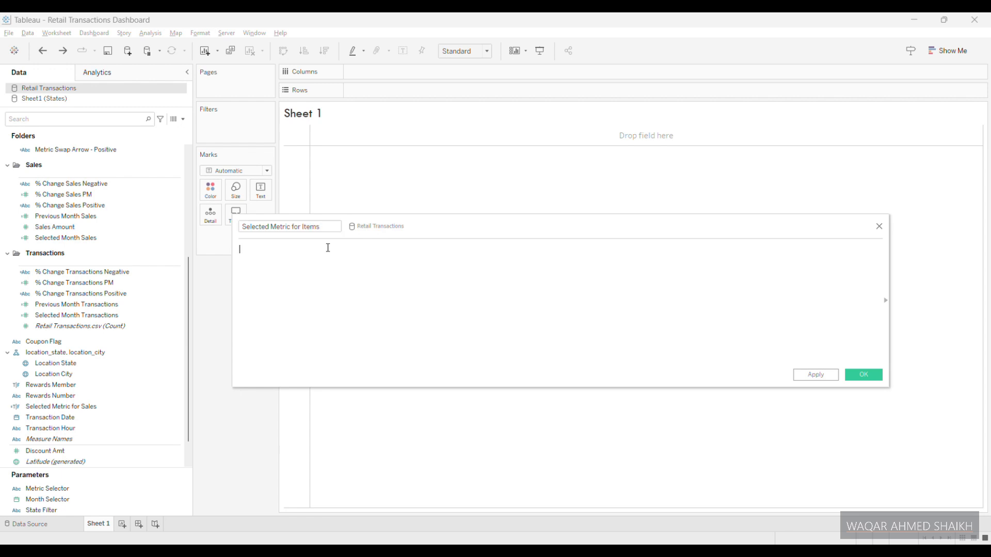
pyautogui.write('e')
pyautogui.press('BackSpace')
pyautogui.write('s')
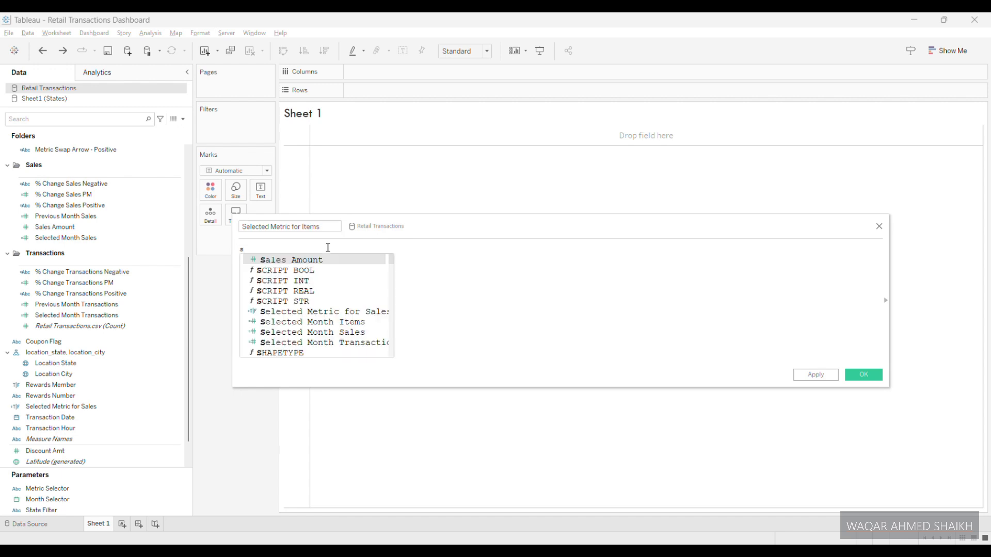
pyautogui.press('BackSpace')
pyautogui.write('[Metric Selector]')
pyautogui.press('Return')
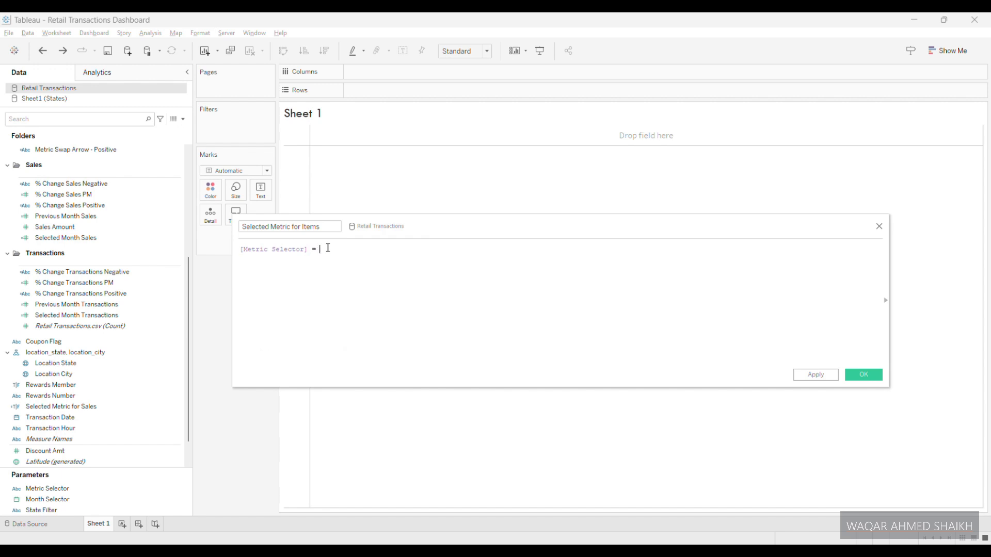
pyautogui.scroll(5, 552, 317)
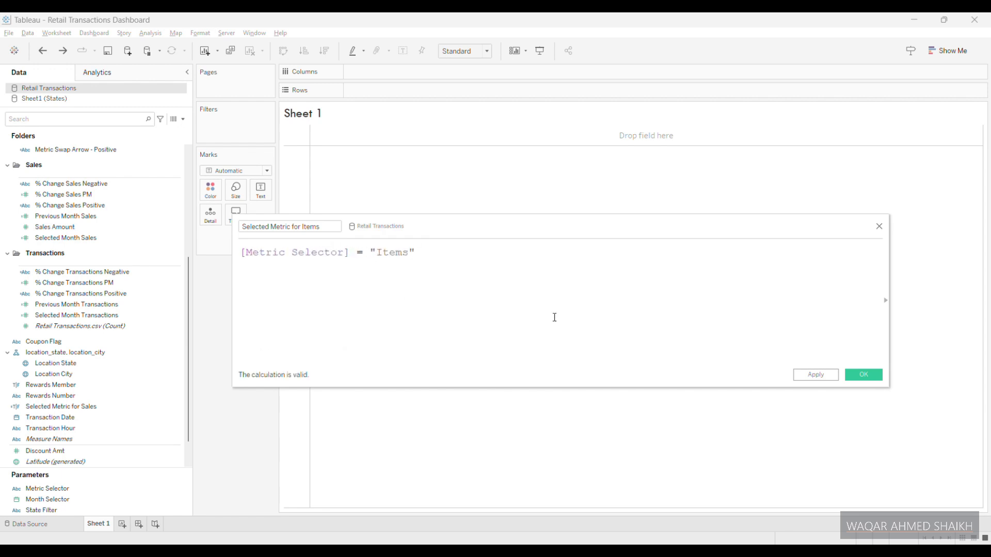
pyautogui.click(856, 375)
pyautogui.moveTo(171, 407); pyautogui.dragTo(211, 116)
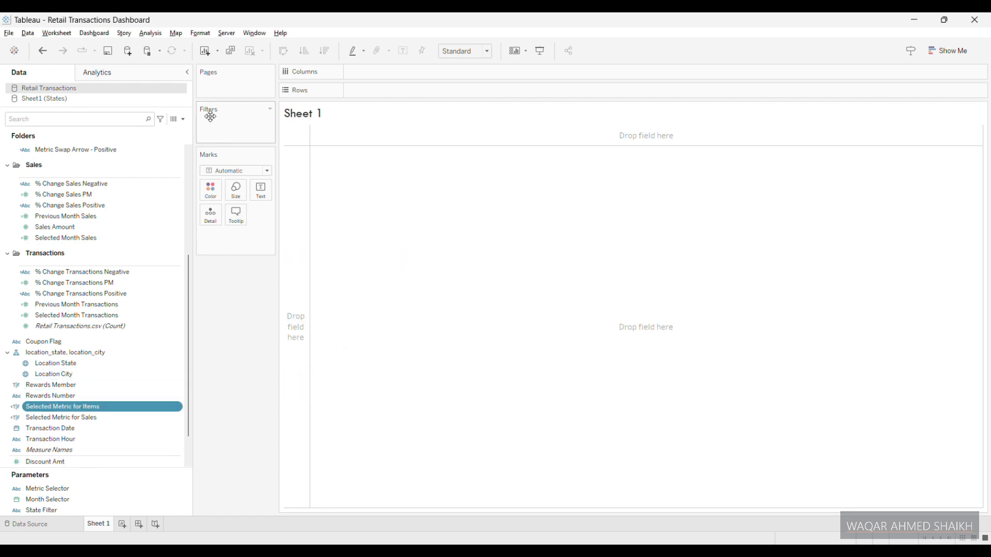
# Step: Create a Boolean calculated field "Selected Metric for Transactions" with the formula [Metric Selector] = "Transactions"
pyautogui.click(184, 119)
pyautogui.click(110, 129)
pyautogui.write('Selected Metric f')
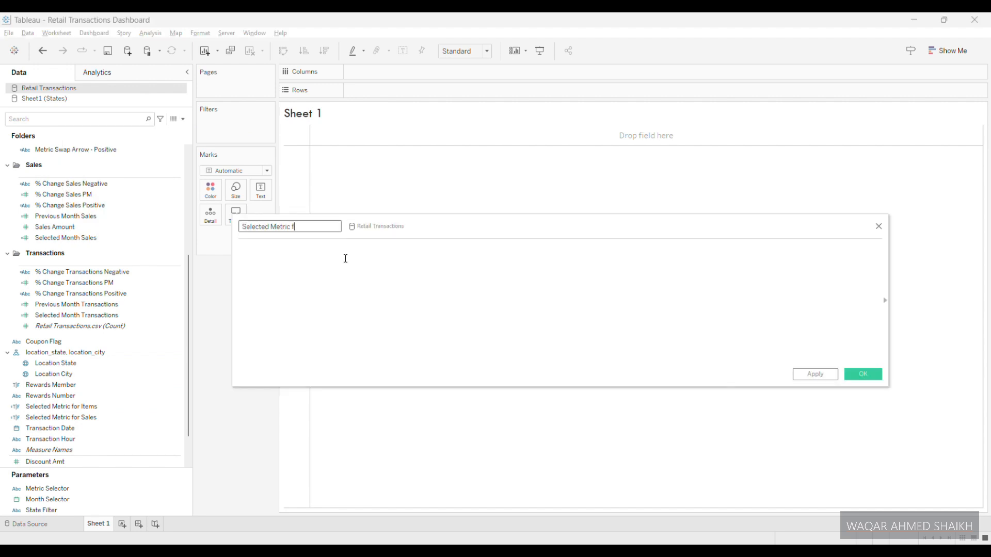
pyautogui.write('or Transactions')
pyautogui.click(346, 258)
pyautogui.write('metri')
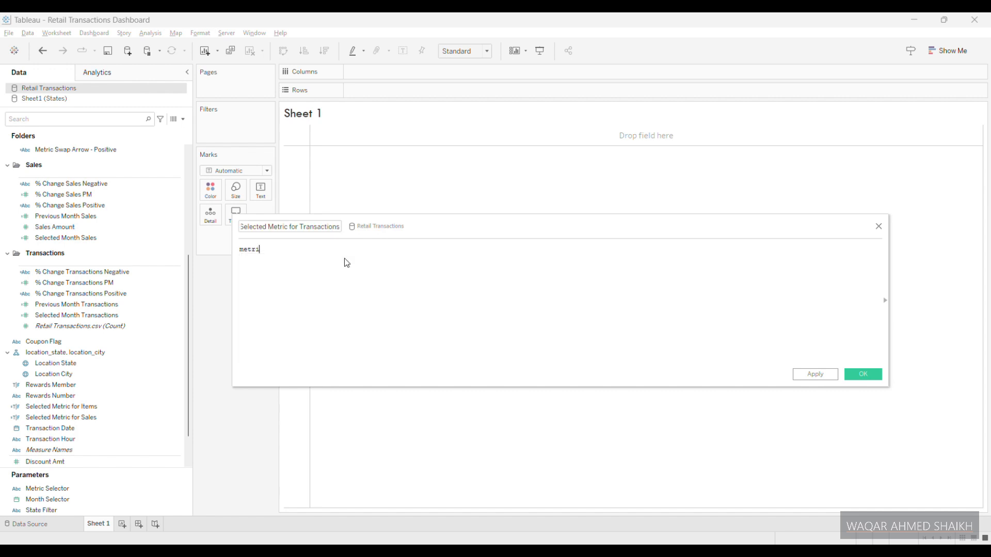
pyautogui.press('Return')
pyautogui.write('= "Transactions')
pyautogui.scroll(8, 343, 274)
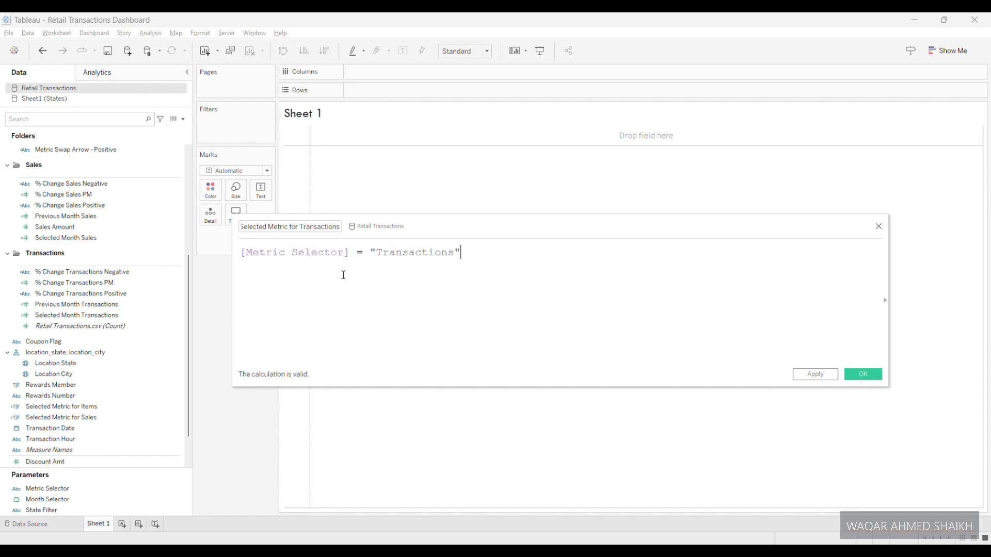
pyautogui.click(856, 376)
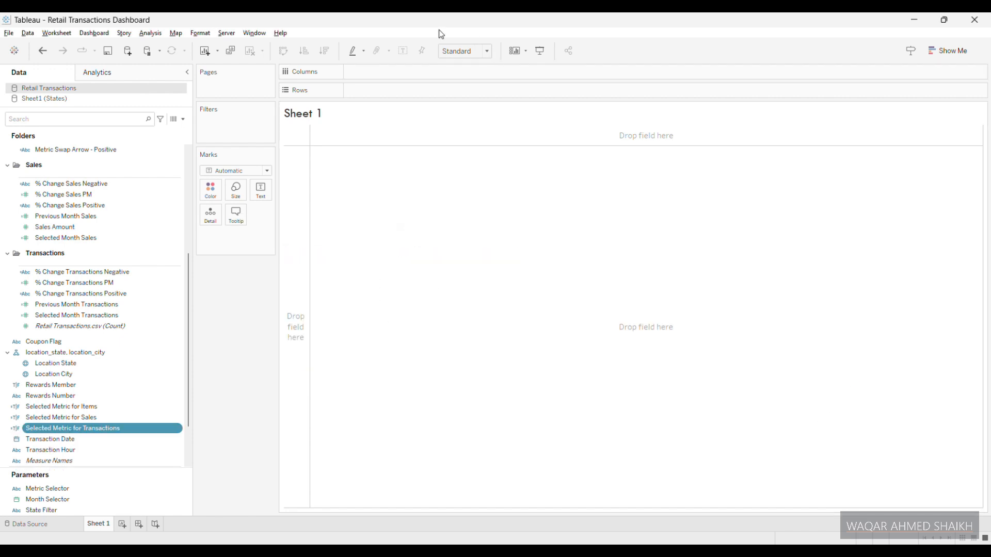
# Step: Create a calculated field "Dummy Highlight" that returns the constant text "Dummy"
pyautogui.click(184, 119)
pyautogui.click(153, 130)
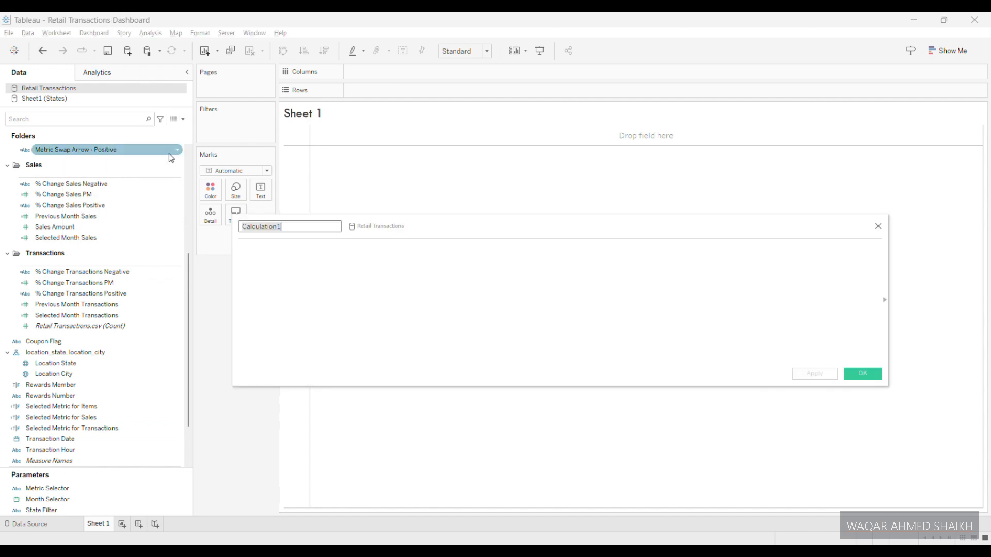
pyautogui.write('Dummy Hi')
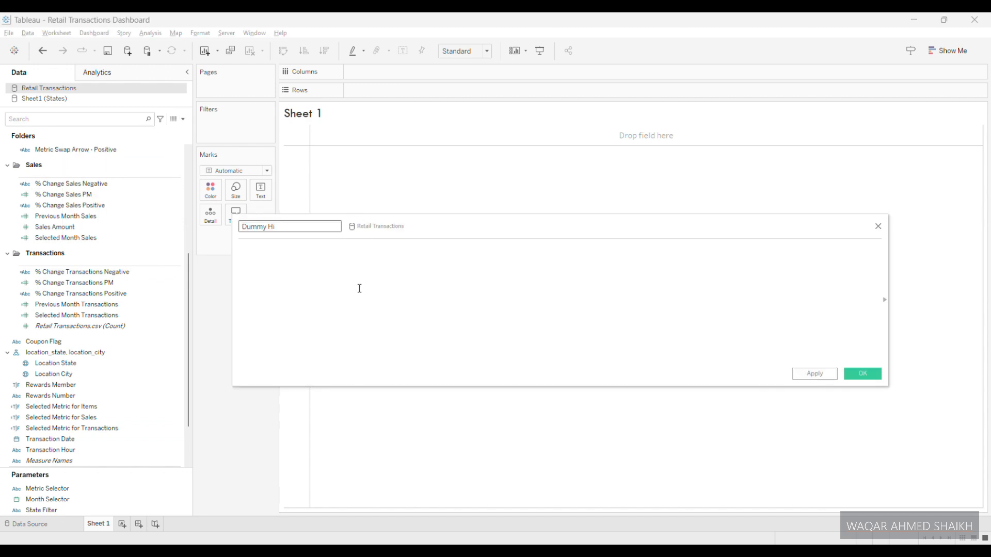
pyautogui.write('ghlight')
pyautogui.click(360, 288)
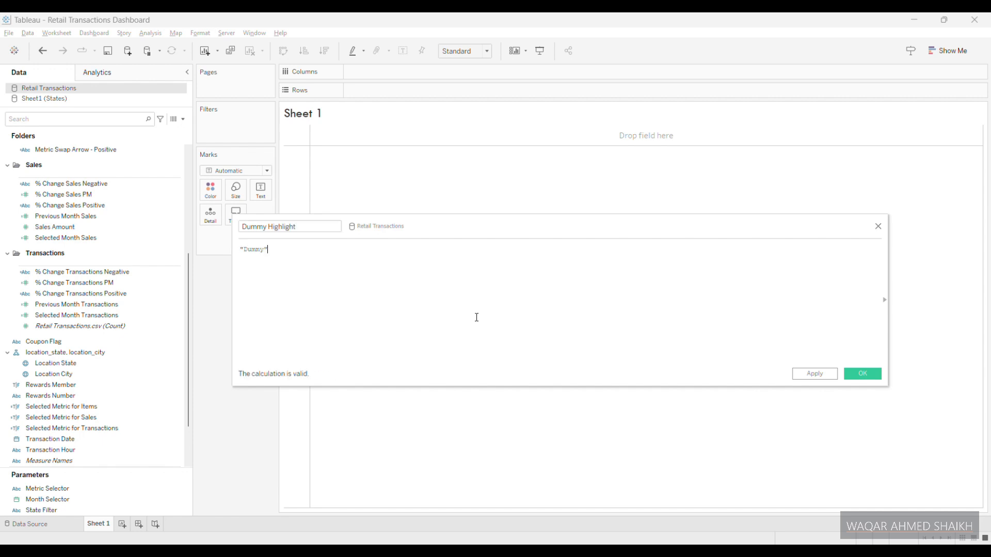
pyautogui.click(863, 373)
# Step: Group Dummy Highlight and the Selected Metric for Items, Sales and Transactions fields into a new folder named "Metric Button"
pyautogui.keyDown('ctrl'); pyautogui.click(86, 417); pyautogui.keyUp('ctrl')
pyautogui.keyDown('ctrl'); pyautogui.click(85, 428); pyautogui.keyUp('ctrl')
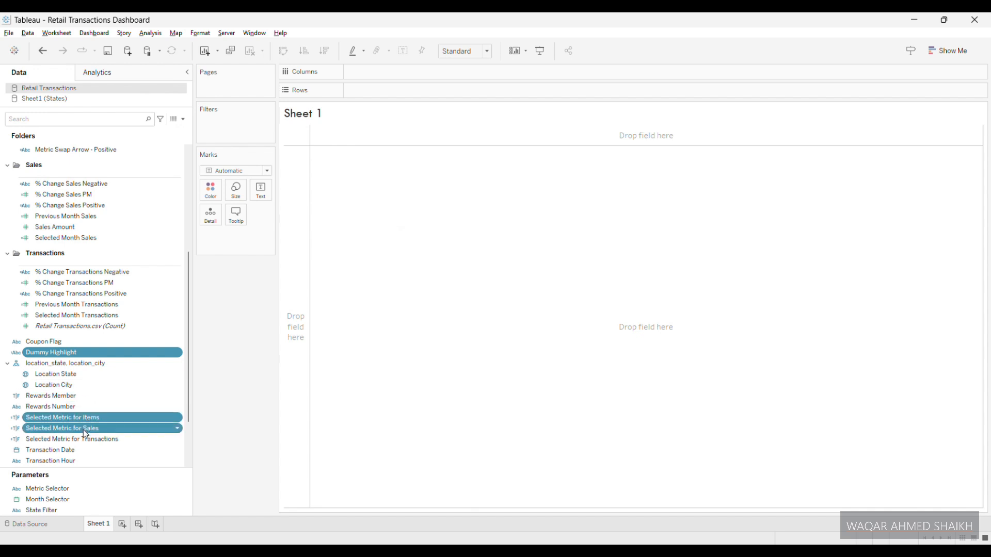
pyautogui.keyDown('ctrl'); pyautogui.click(85, 439); pyautogui.keyUp('ctrl')
pyautogui.rightClick(153, 351)
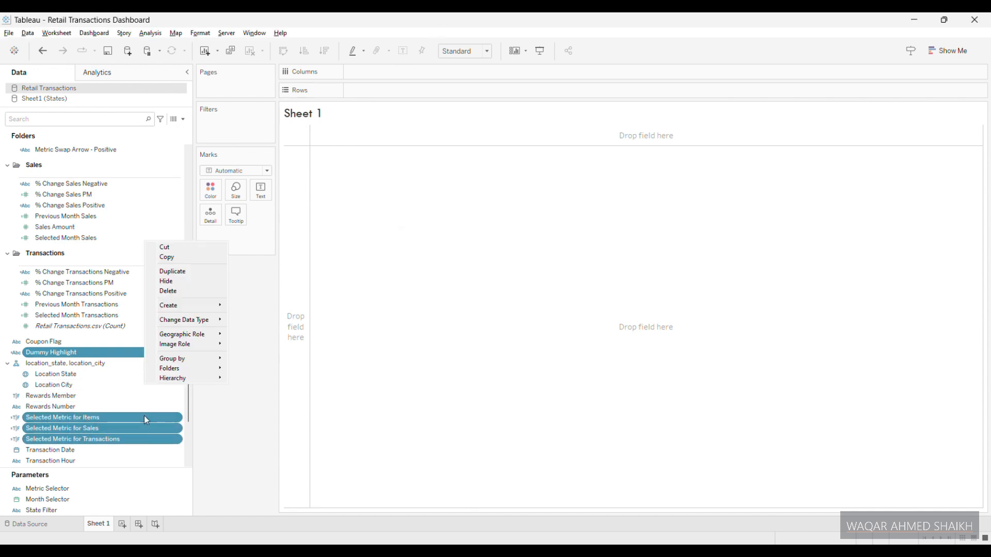
pyautogui.moveTo(183, 370)
pyautogui.click(259, 384)
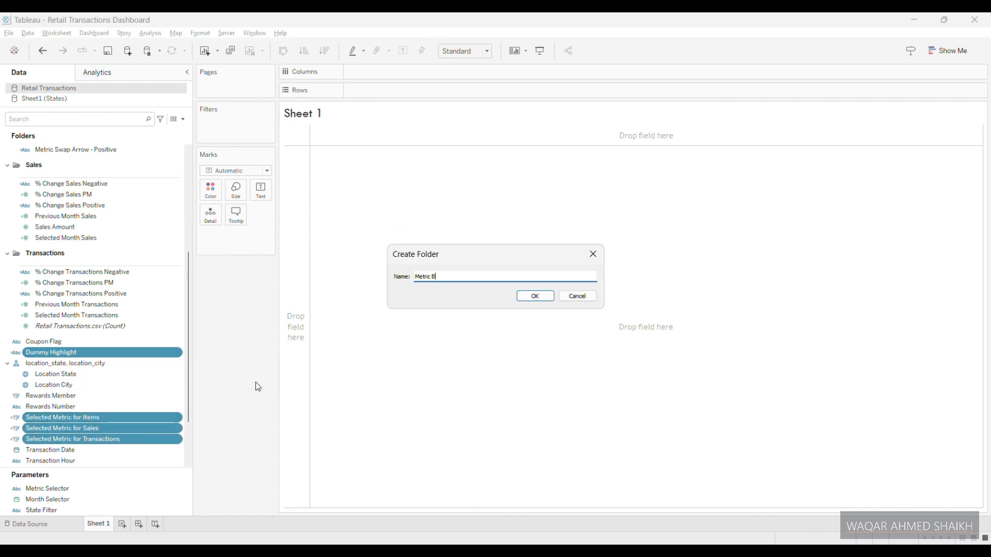
pyautogui.write('Metric Button')
pyautogui.press('Return')
# Step: Create a Boolean calculated field "State Filter All" with the formula [State Filter] = 'All'
pyautogui.scroll(-1, 117, 292)
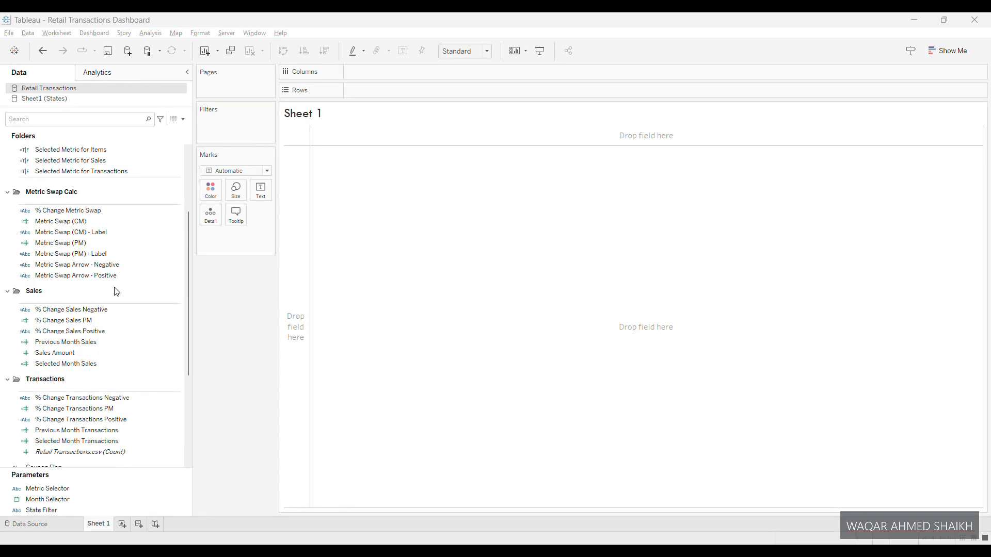
pyautogui.click(184, 120)
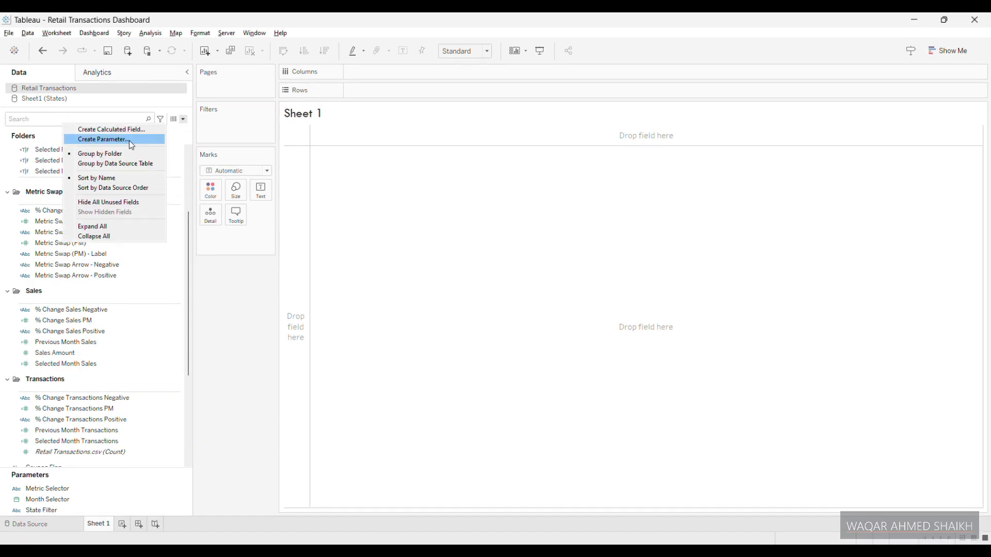
pyautogui.click(129, 132)
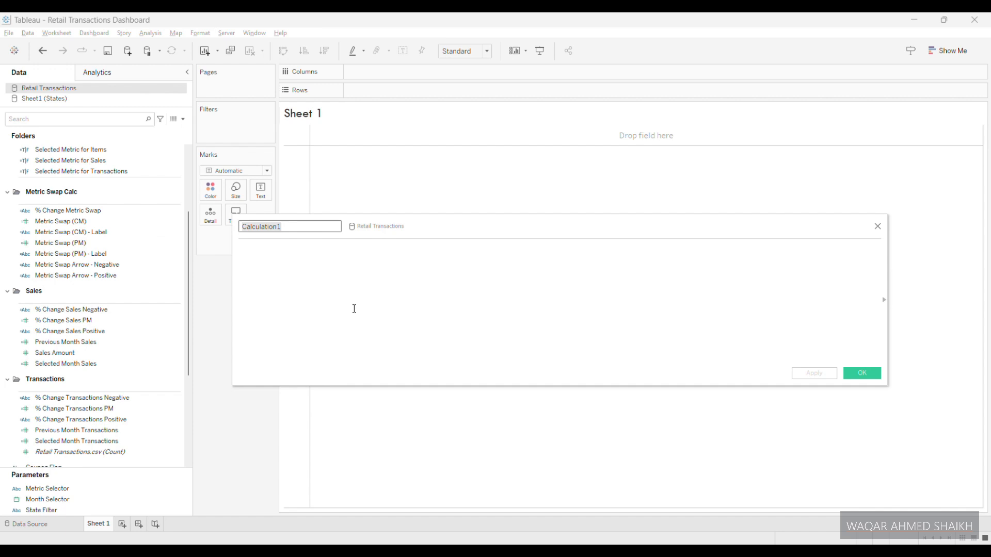
pyautogui.write('State Fi')
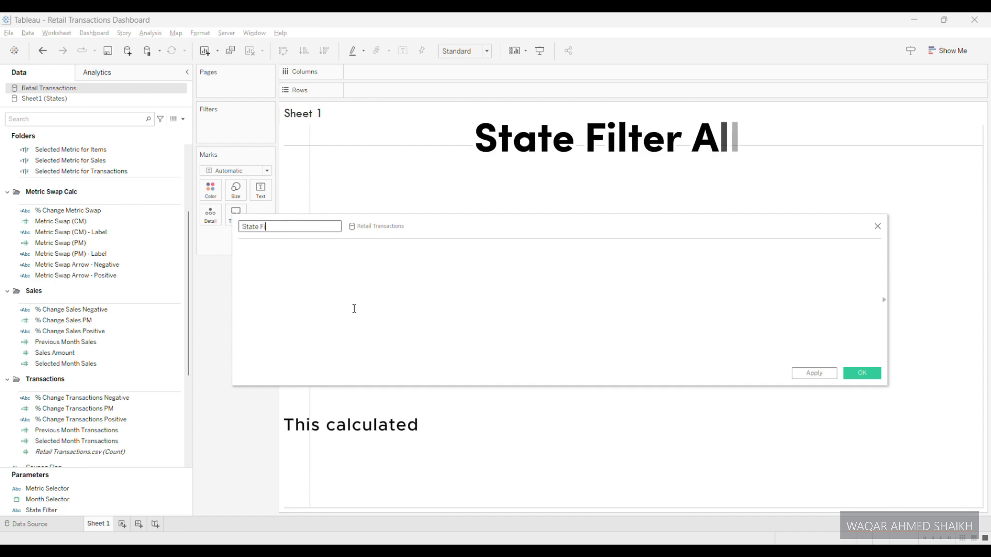
pyautogui.write('lter All')
pyautogui.press('Tab')
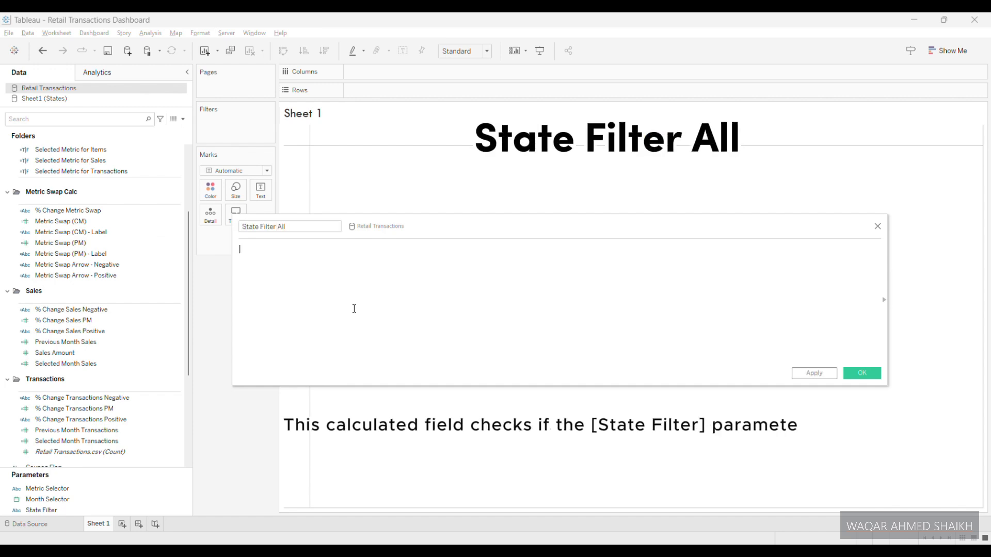
pyautogui.write('[State Filter]')
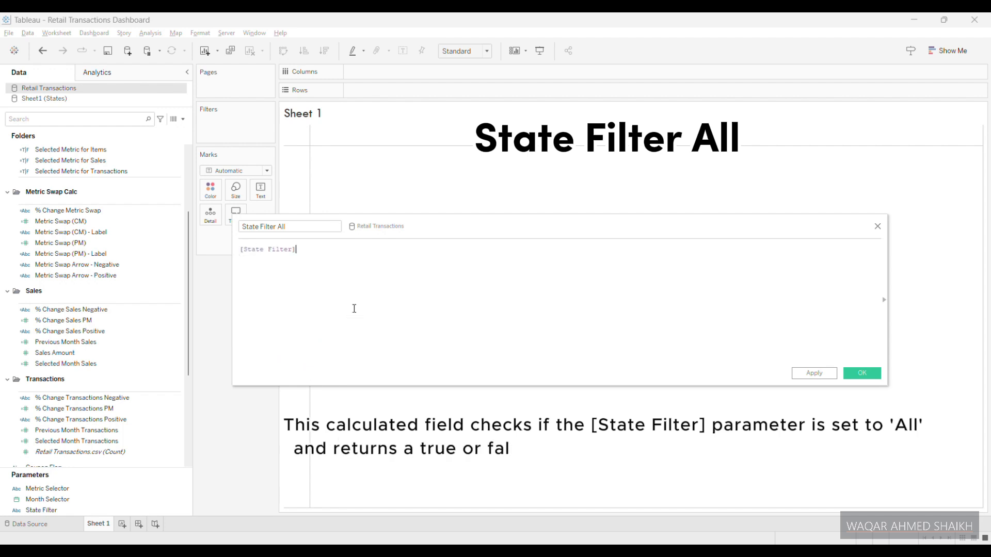
pyautogui.write(" = 'A")
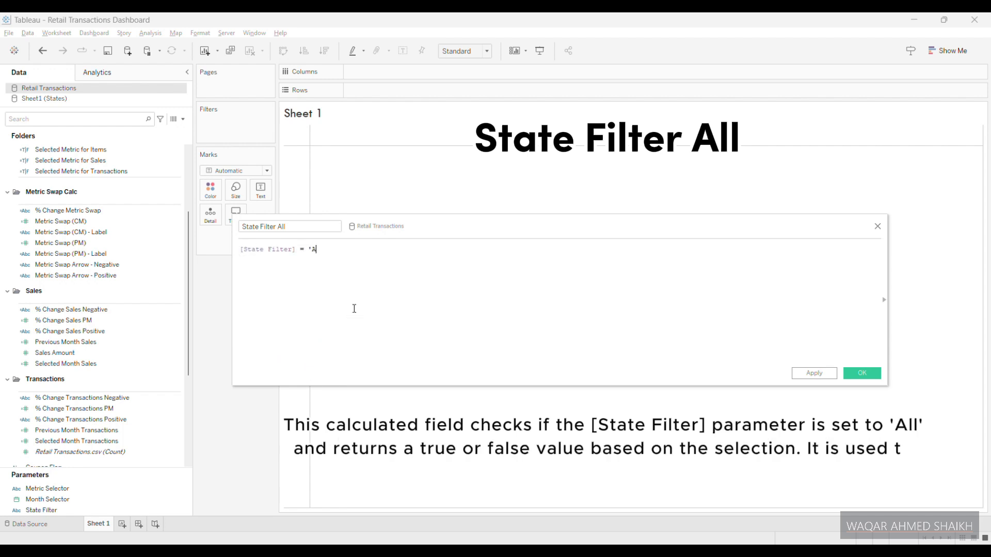
pyautogui.write('ll')
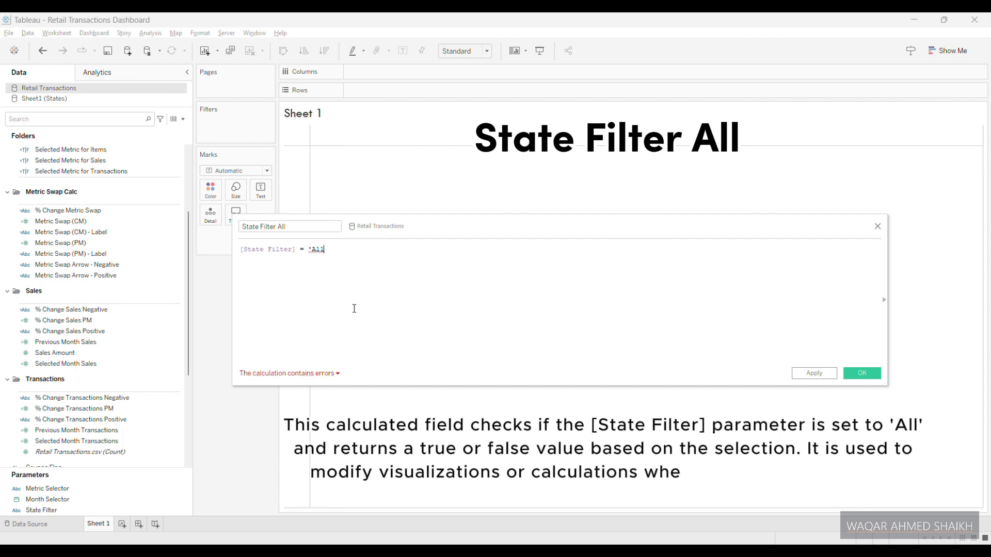
pyautogui.write("'")
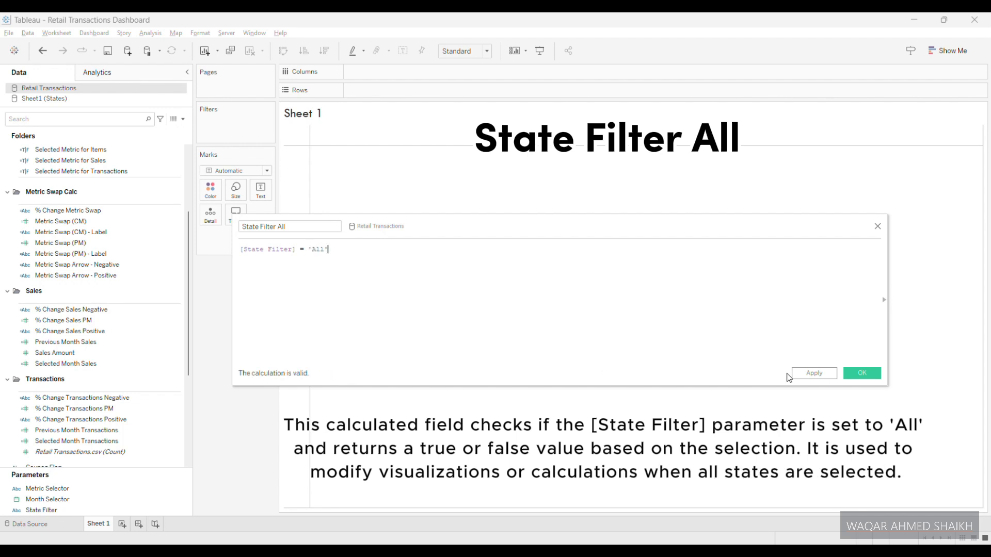
pyautogui.click(805, 374)
pyautogui.click(862, 373)
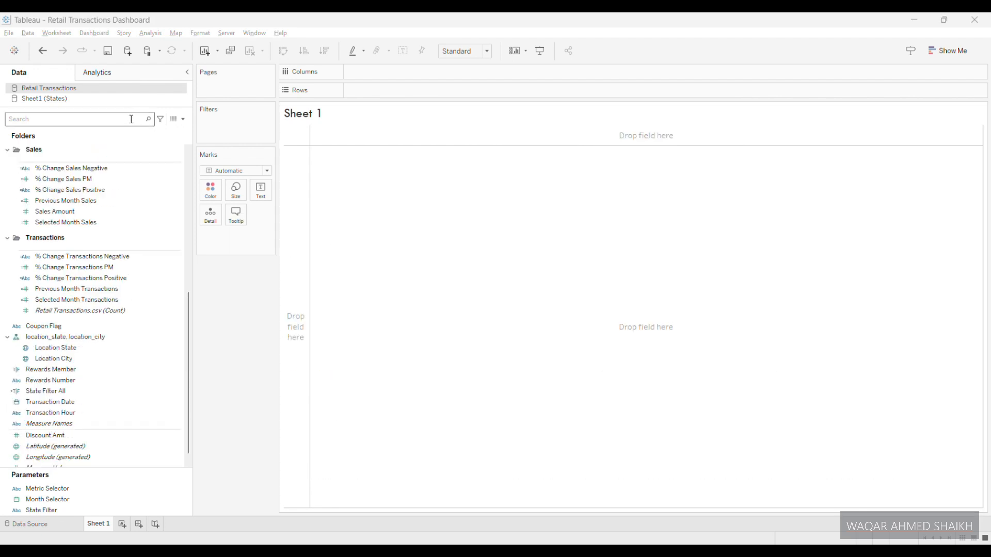
# Step: Create a calculated field "Filter" with the formula [Location State] = [State Filter] or [State Filter] = "All"
pyautogui.click(181, 119)
pyautogui.click(88, 128)
pyautogui.write('F')
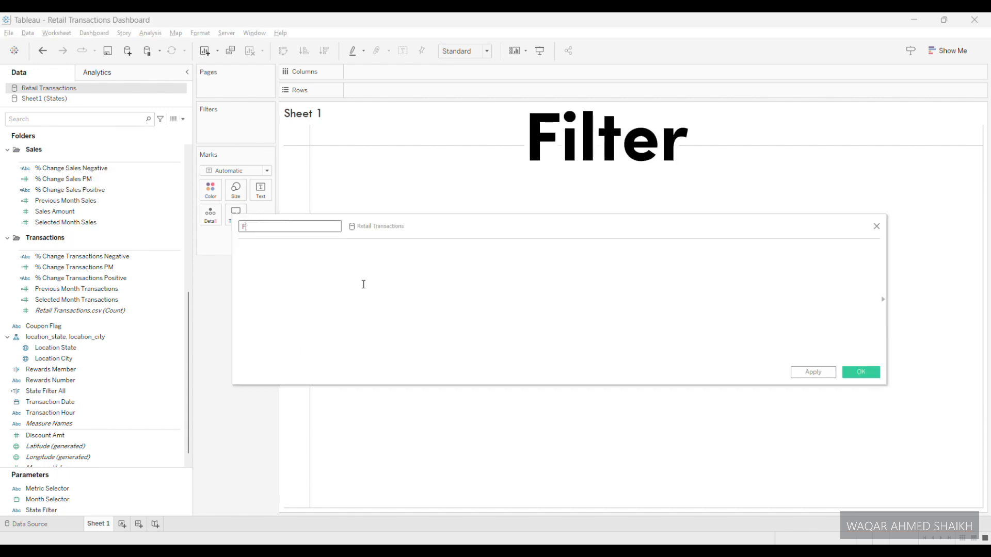
pyautogui.write('ilter')
pyautogui.click(363, 284)
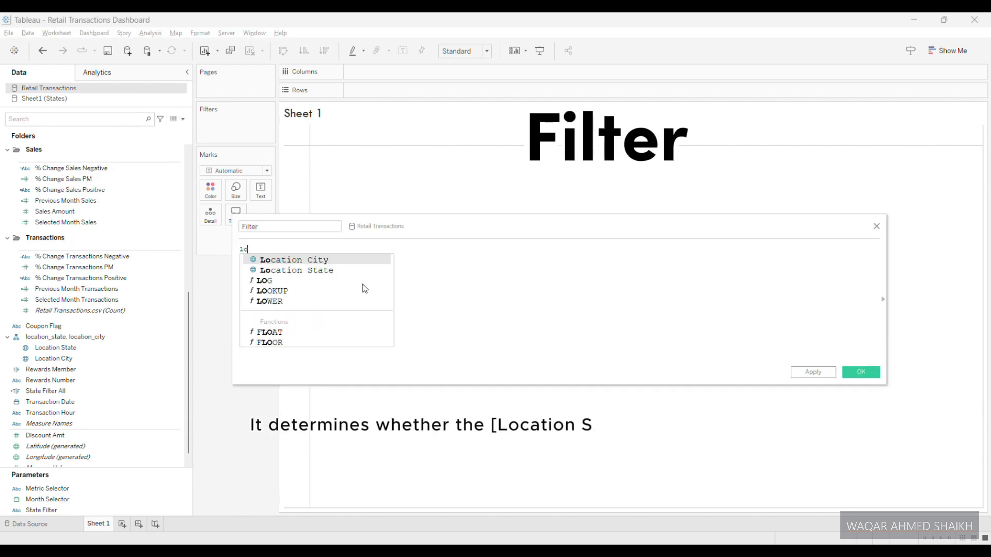
pyautogui.write('loca')
pyautogui.press('Down')
pyautogui.press('Return')
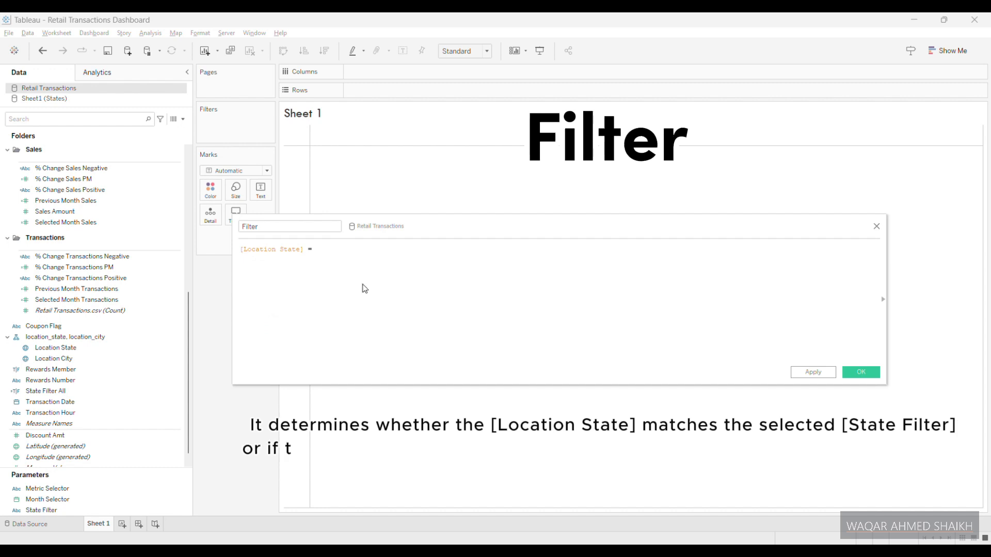
pyautogui.write('state')
pyautogui.press('Return')
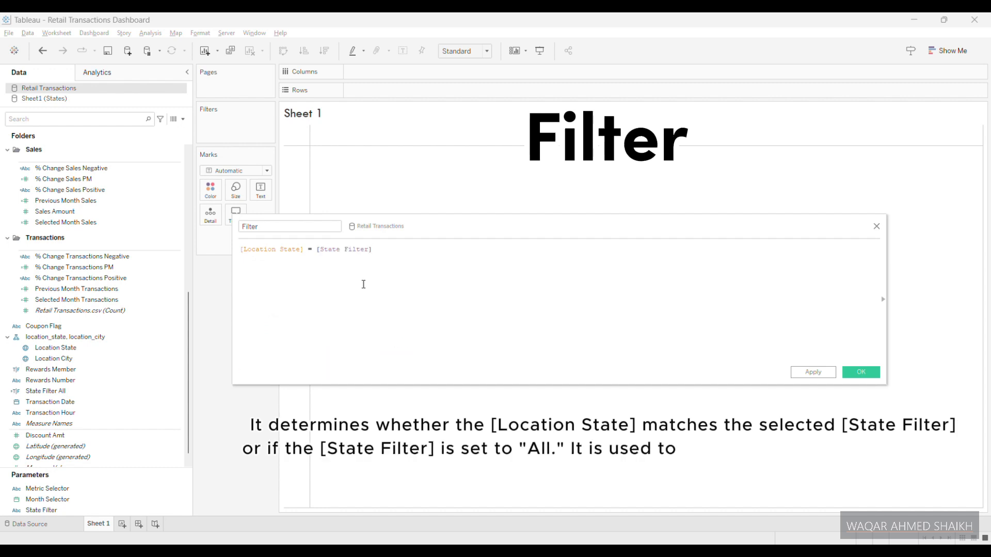
pyautogui.write('or')
pyautogui.write(' state')
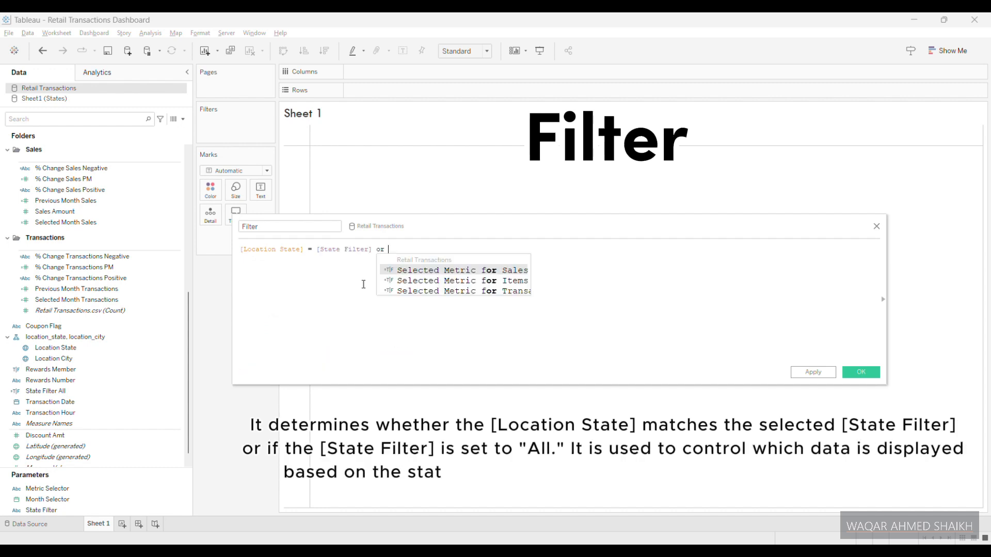
pyautogui.press('Return')
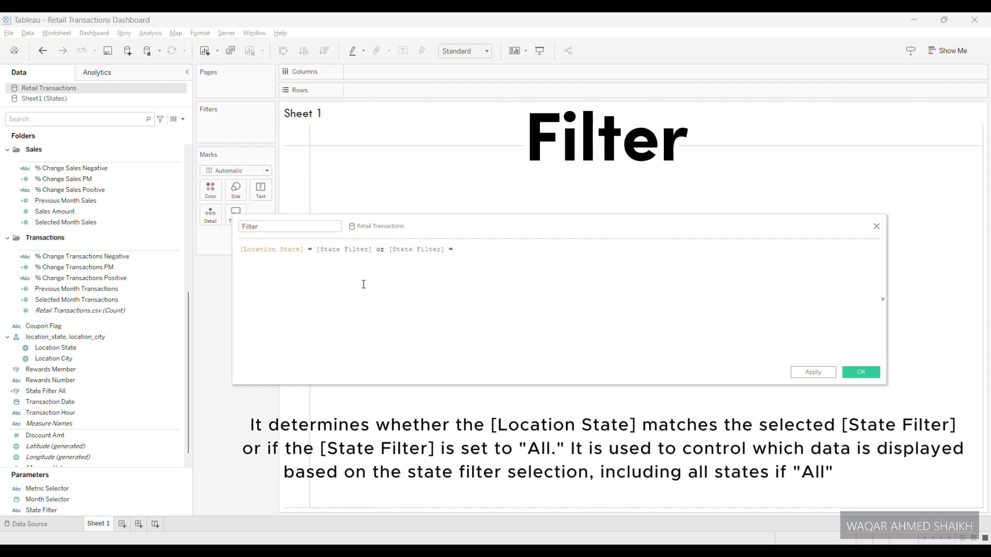
pyautogui.write('= "All"')
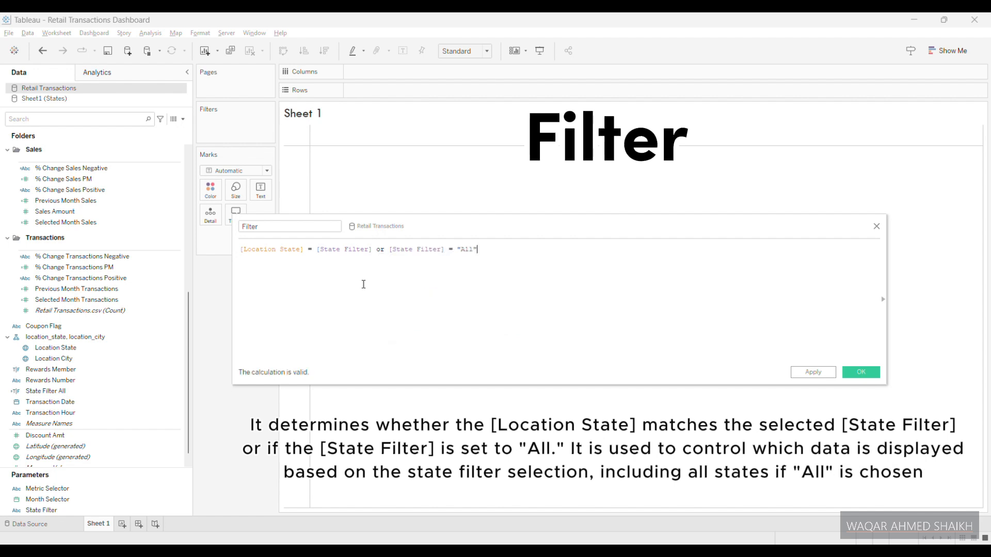
pyautogui.click(813, 372)
pyautogui.click(860, 372)
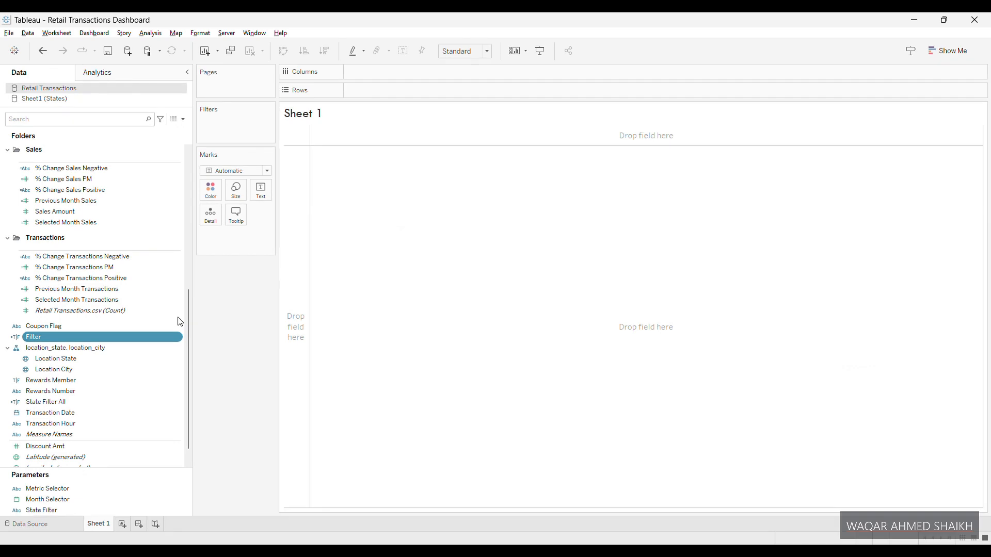
# Step: Create calculated field "Transactions Hour Group" as LEFT([Transaction Hour], FIND([Transaction Hour], ":") - 1) + " " + IF CONTAINS([Transaction Hour], "PM") THEN "PM" ELSE "AM" END
pyautogui.click(183, 120)
pyautogui.click(137, 130)
pyautogui.write('Transactions Hour Group')
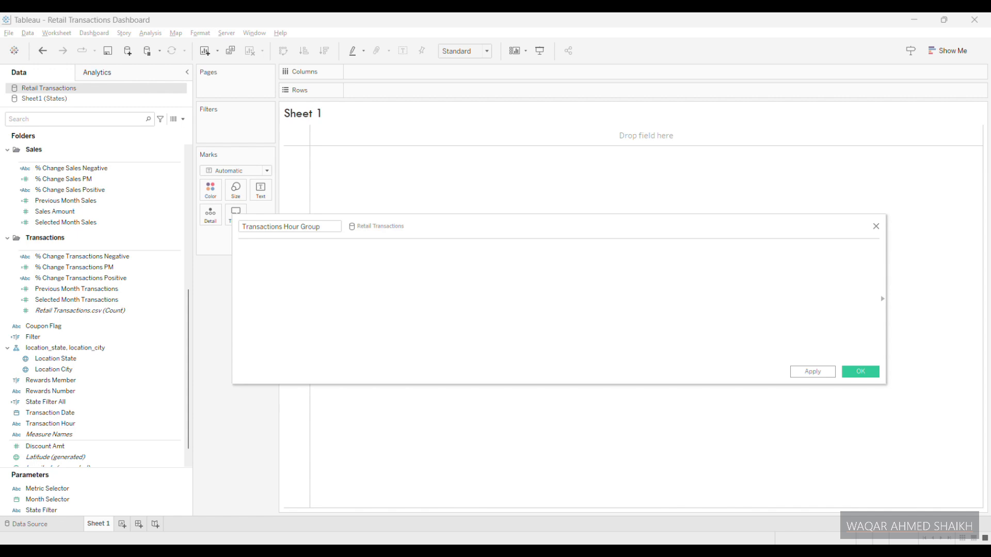
pyautogui.click(361, 291)
pyautogui.write('LEFT([Transaction Hour], FIND([Transaction Hour], ":") - 1) + " " + IF CONTAINS([Transaction Hour], "PM") THEN "PM" ELSE "AM" END')
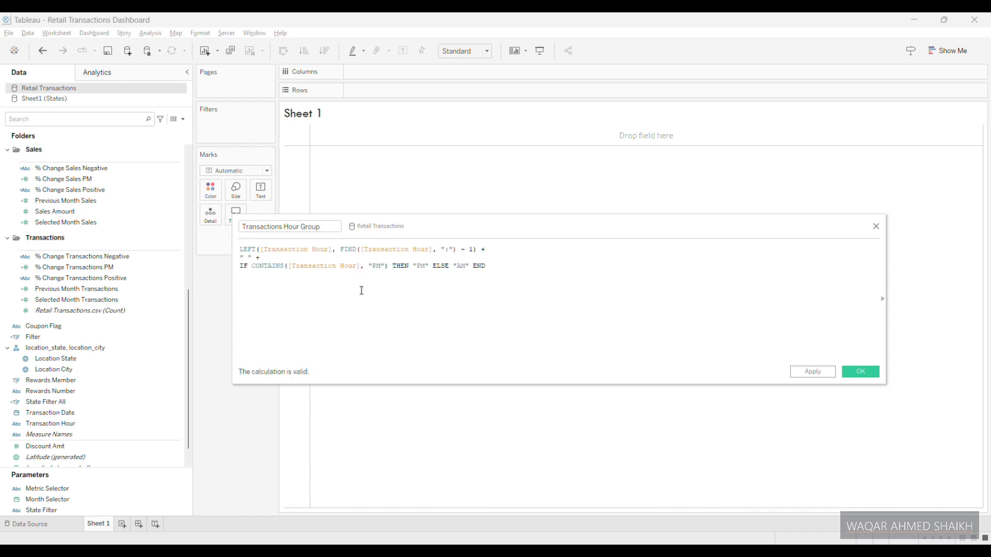
pyautogui.scroll(2, 368, 279)
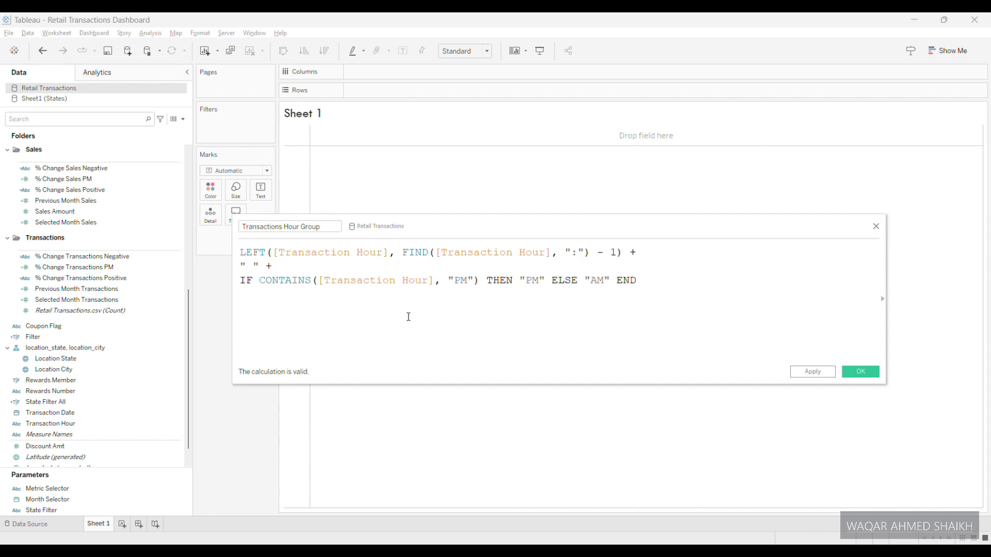
pyautogui.click(822, 373)
pyautogui.click(867, 375)
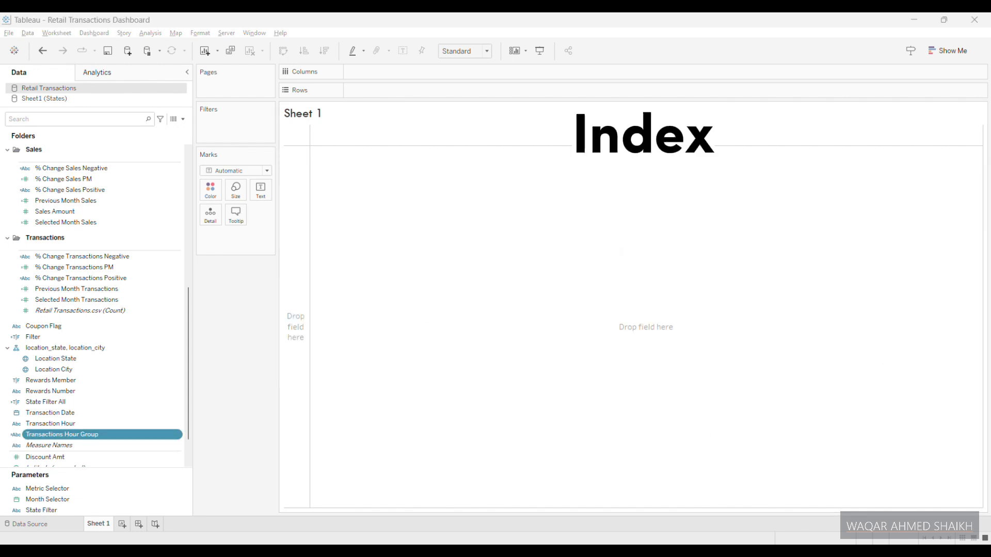
# Step: Create a calculated field "Index" with the formula Index() to number the rows
pyautogui.click(183, 118)
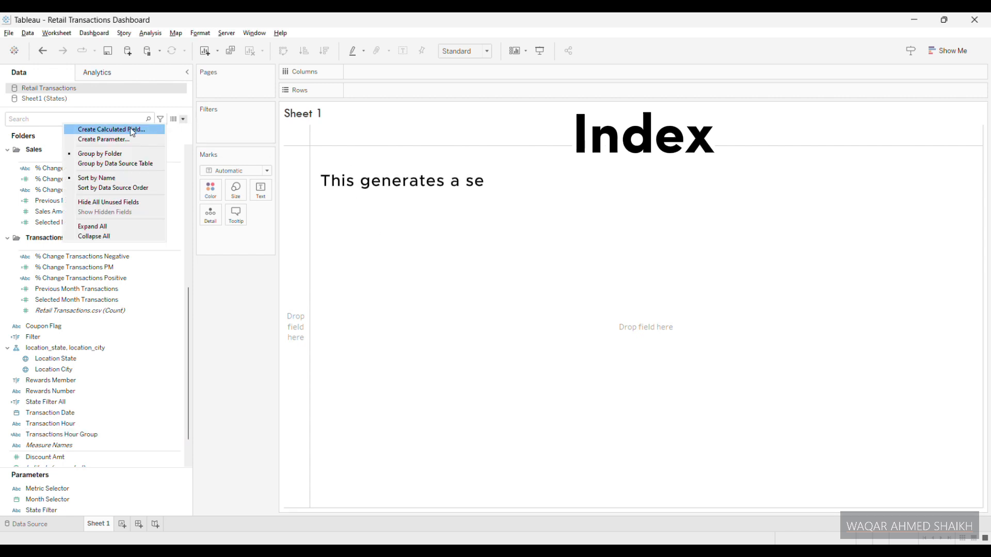
pyautogui.click(103, 129)
pyautogui.write('Index')
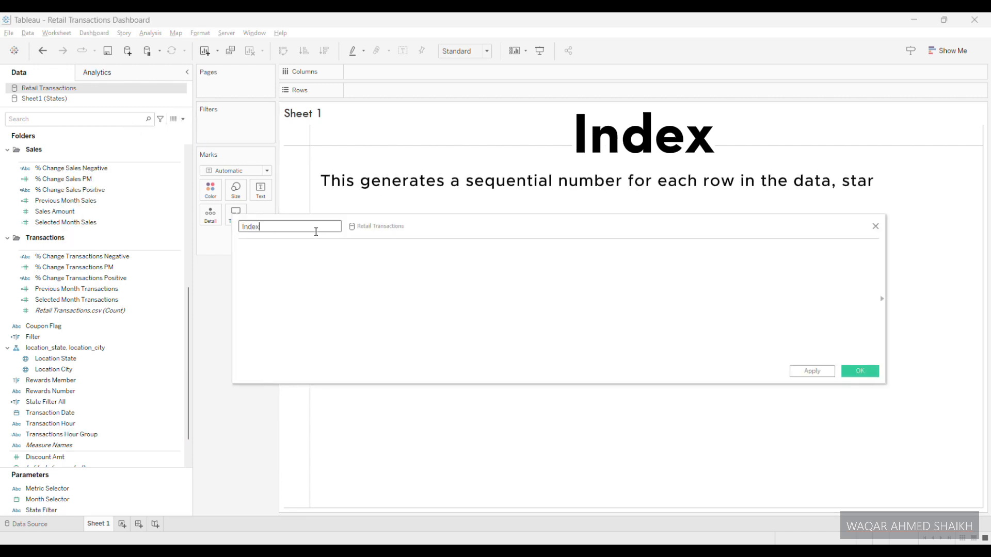
pyautogui.write('Index')
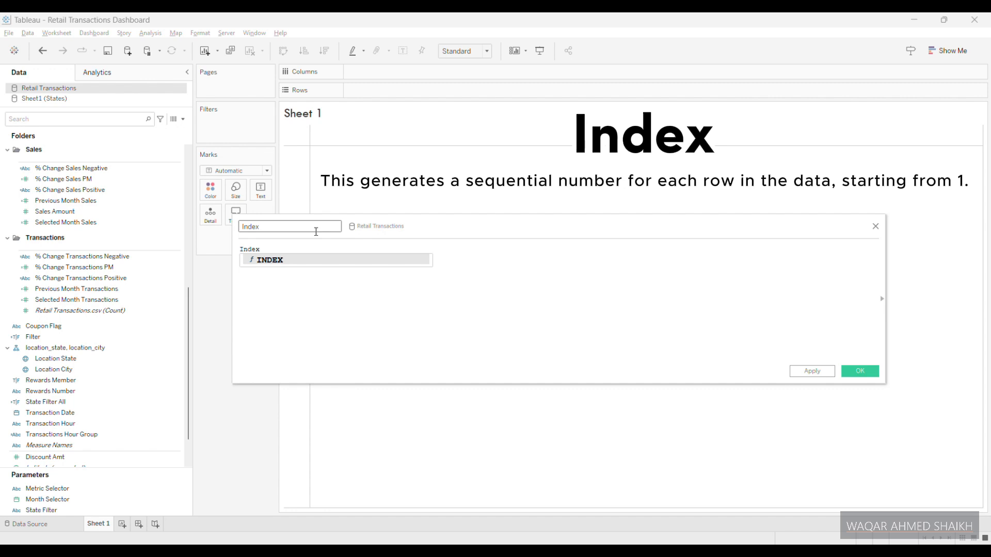
pyautogui.write('()')
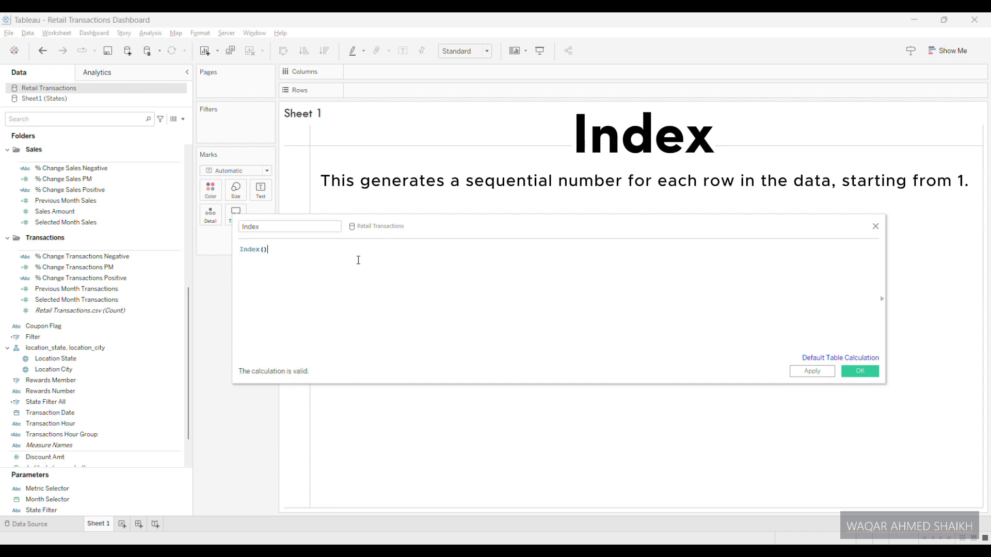
pyautogui.scroll(6, 296, 278)
pyautogui.click(830, 374)
pyautogui.click(854, 373)
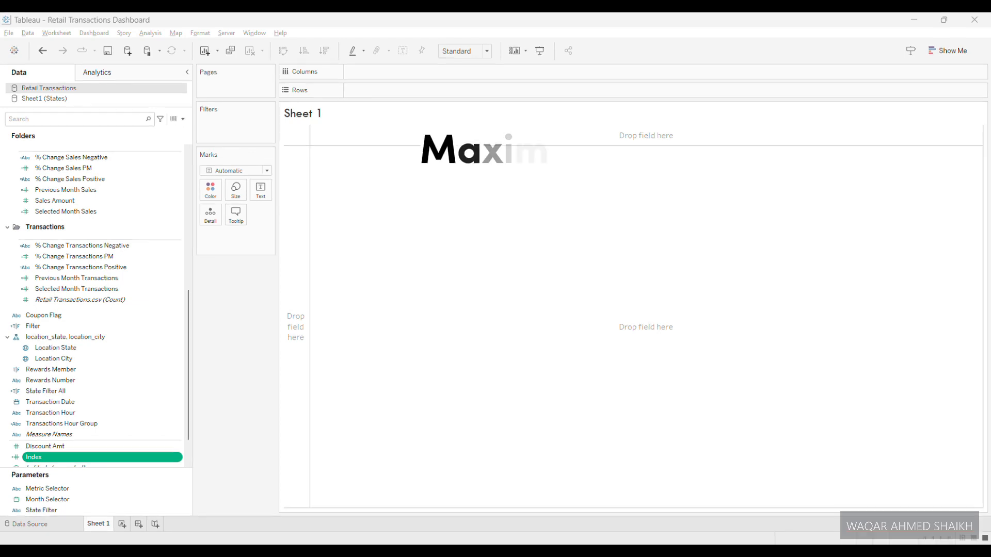
# Step: Create a calculated field "Max Sales Bar" with IF WINDOW_MAX(SUM([Sales Amount])) = (SUM([Sales Amount])) THEN "(Month with Maximum Sales)" END
pyautogui.click(184, 120)
pyautogui.click(112, 130)
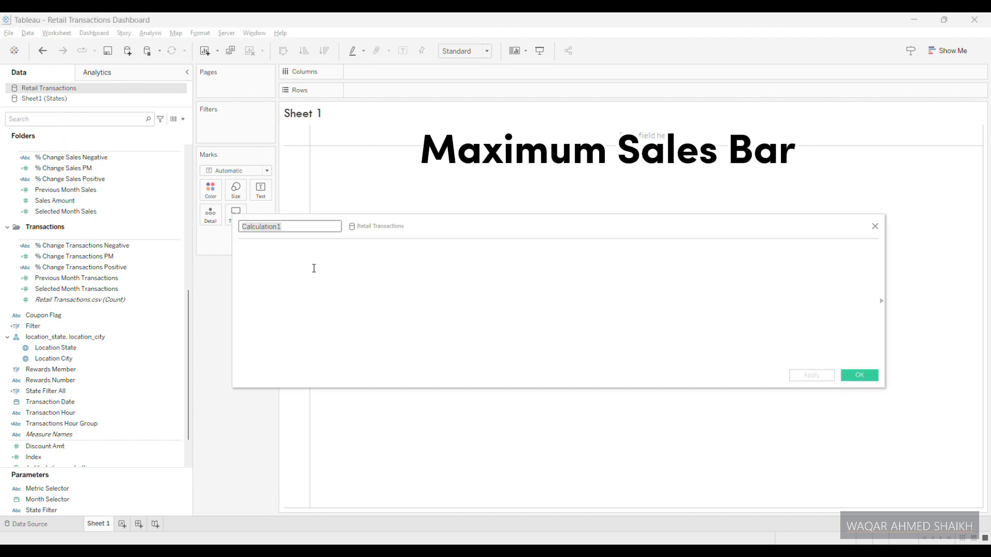
pyautogui.click(312, 268)
pyautogui.write('IF WINDOW_MAX(SUM([Sales Amount])) = (SUM([Sales Amount])) THEN "(Month with Maximum Sales)" END')
pyautogui.press('Return')
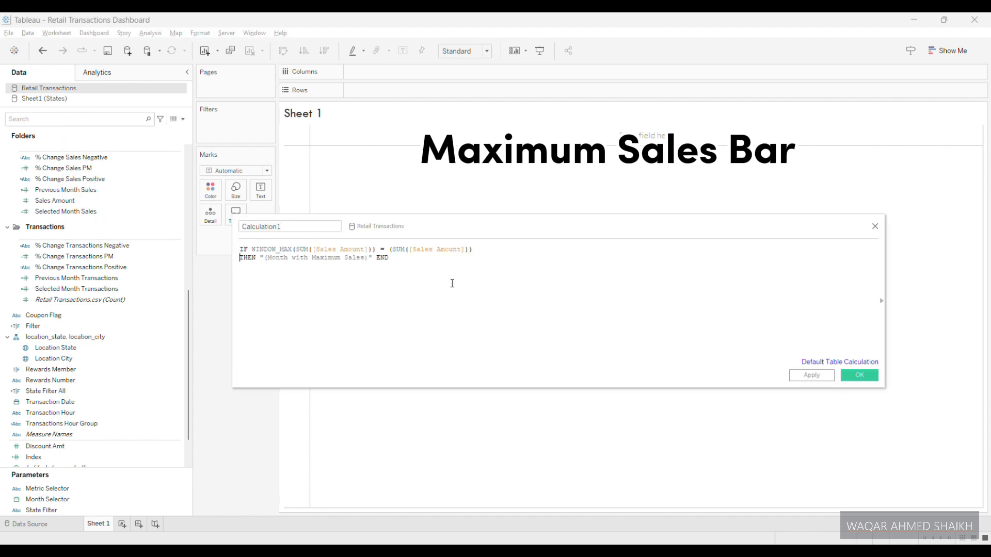
pyautogui.click(377, 258)
pyautogui.press('Return')
pyautogui.scroll(5, 455, 275)
pyautogui.doubleClick(327, 225)
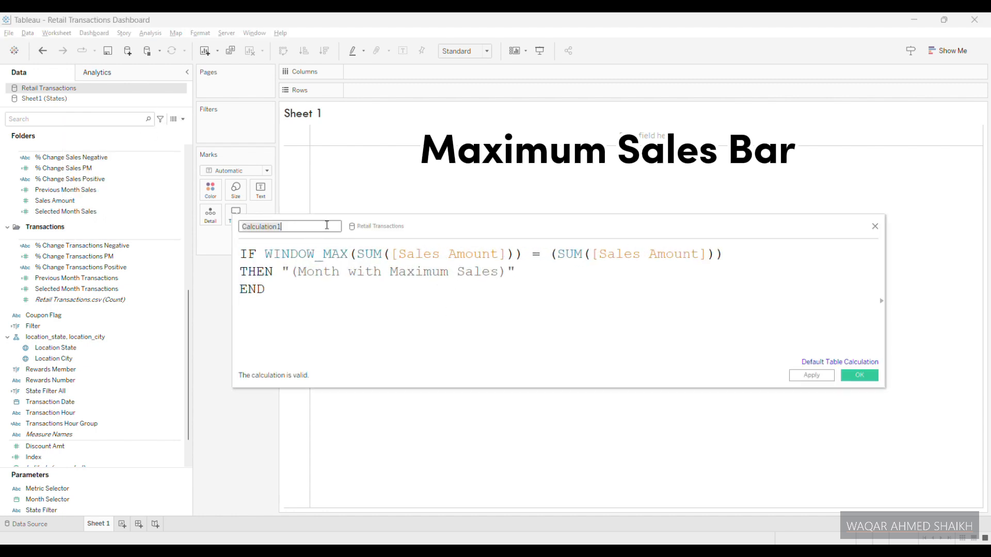
pyautogui.write('Max Sales Bar')
pyautogui.click(859, 375)
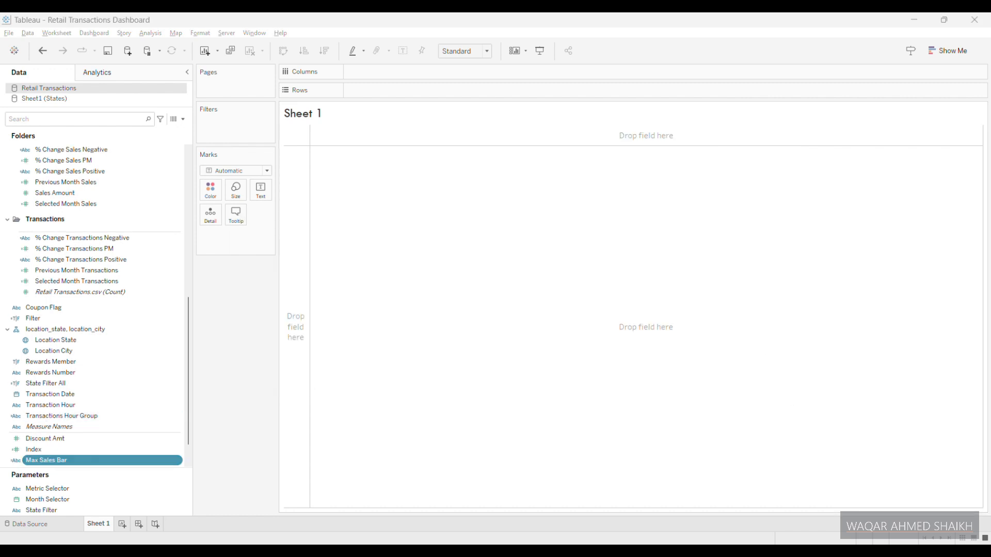
# Step: Create calculated field "Max Items Bar" with IF WINDOW_MAX(SUM([Num Of Items])) = (SUM([Num Of Items])) THEN "(Month with Maximum No. of Items Sold)" END
pyautogui.click(182, 119)
pyautogui.click(98, 130)
pyautogui.write('IF WINDOW_MAX(SUM([Num Of Items])) = (SUM([Num Of Items])) THEN "(Month with Maximum No. of Items Sold)" END')
pyautogui.click(476, 249)
pyautogui.press('Return')
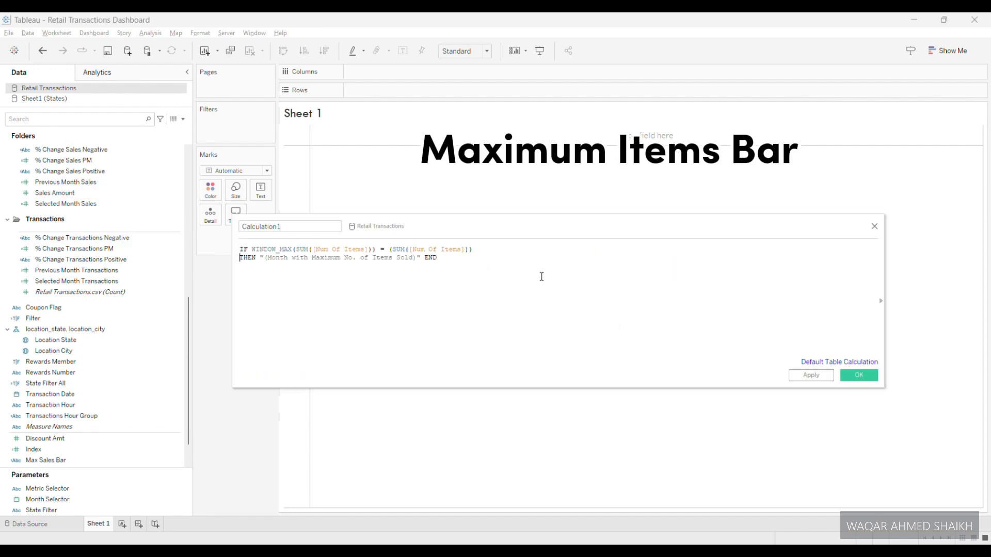
pyautogui.click(426, 259)
pyautogui.press('Return')
pyautogui.scroll(8, 435, 259)
pyautogui.doubleClick(292, 229)
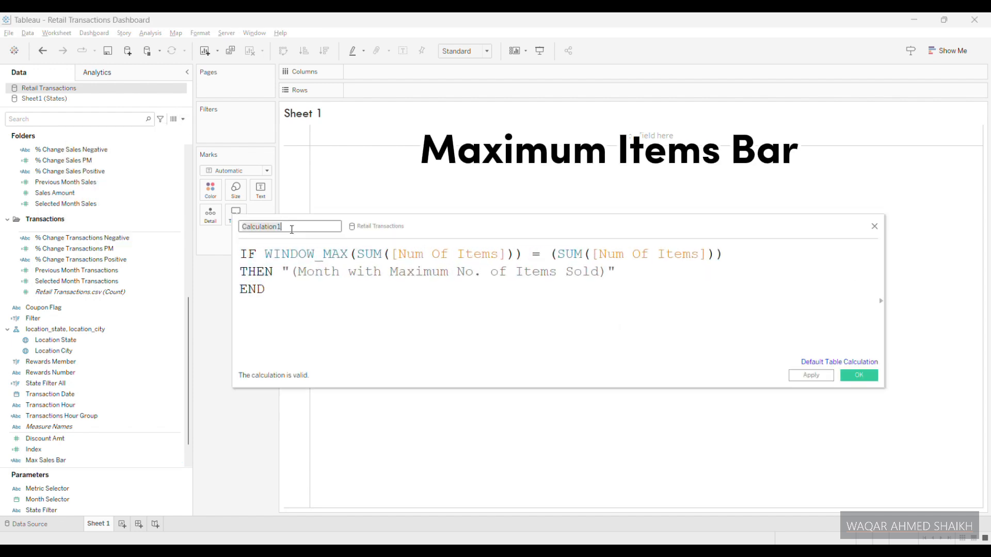
pyautogui.write('Max Items Bar')
pyautogui.click(859, 375)
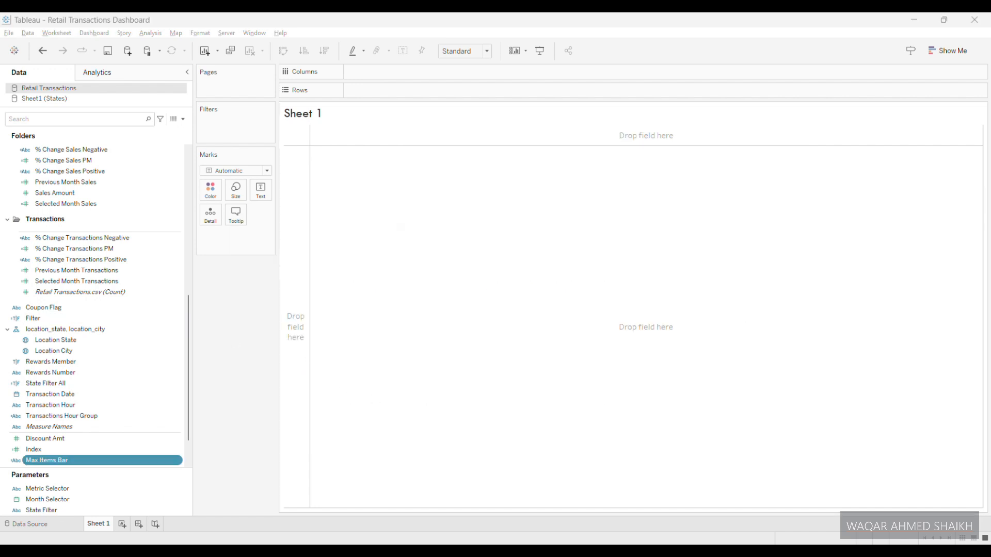
# Step: Create calculated field "Max Transactions Bar" with IF WINDOW_MAX(COUNT([Retail Transactions.csv])) = (COUNT([Retail Transactions.csv])) THEN "(Month with Maximum No. of Transactions)" END
pyautogui.click(183, 119)
pyautogui.click(107, 135)
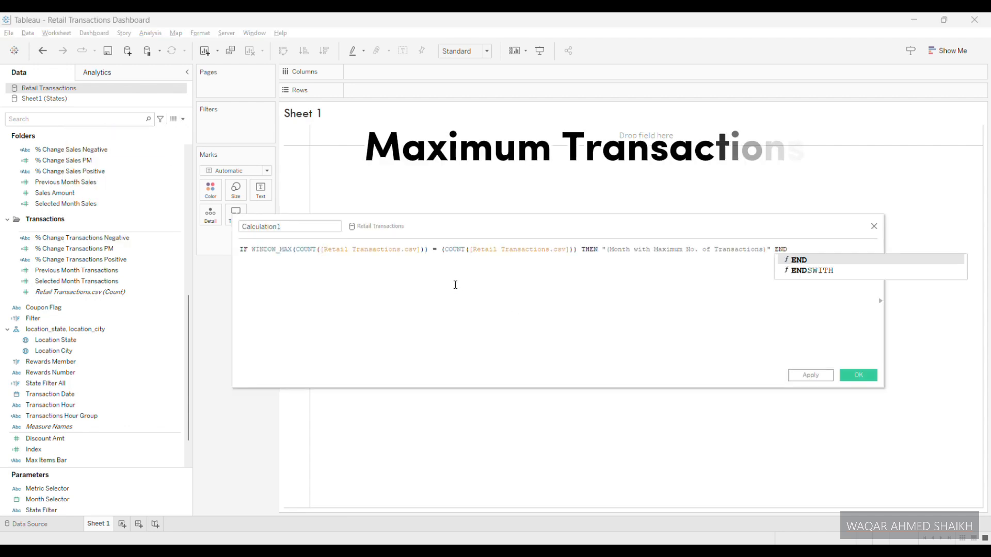
pyautogui.click(581, 249)
pyautogui.press('Return')
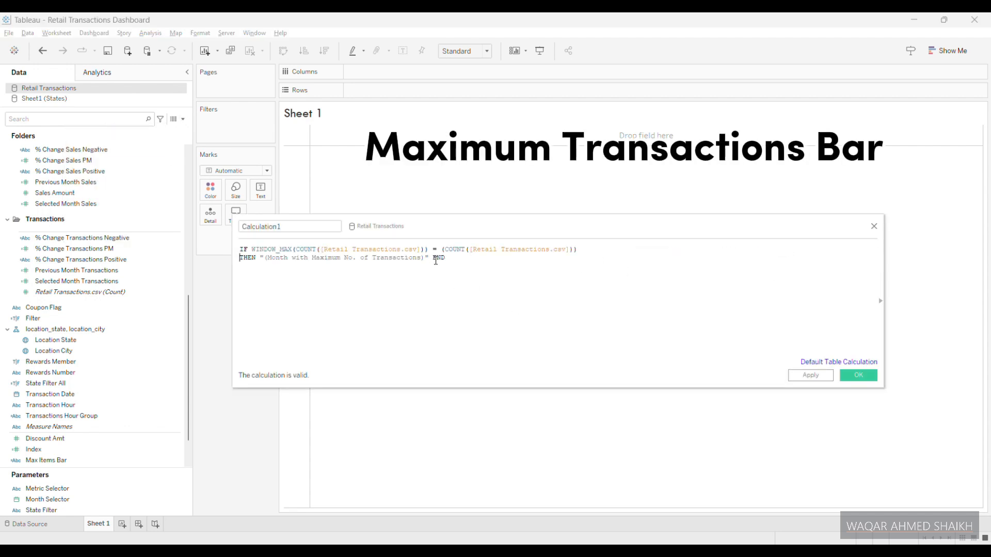
pyautogui.click(432, 257)
pyautogui.press('Return')
pyautogui.scroll(3, 428, 252)
pyautogui.doubleClick(330, 227)
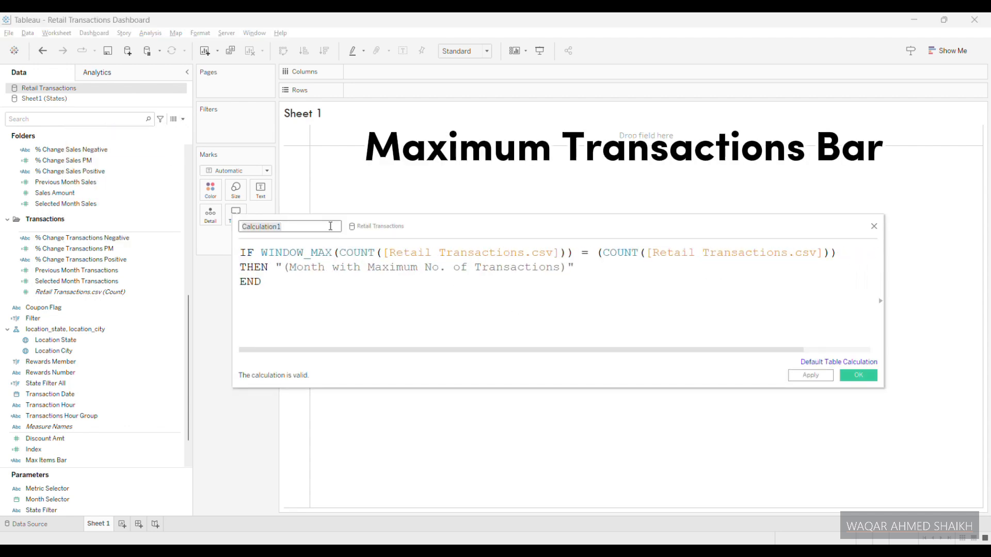
pyautogui.write('Max Transactions Bar')
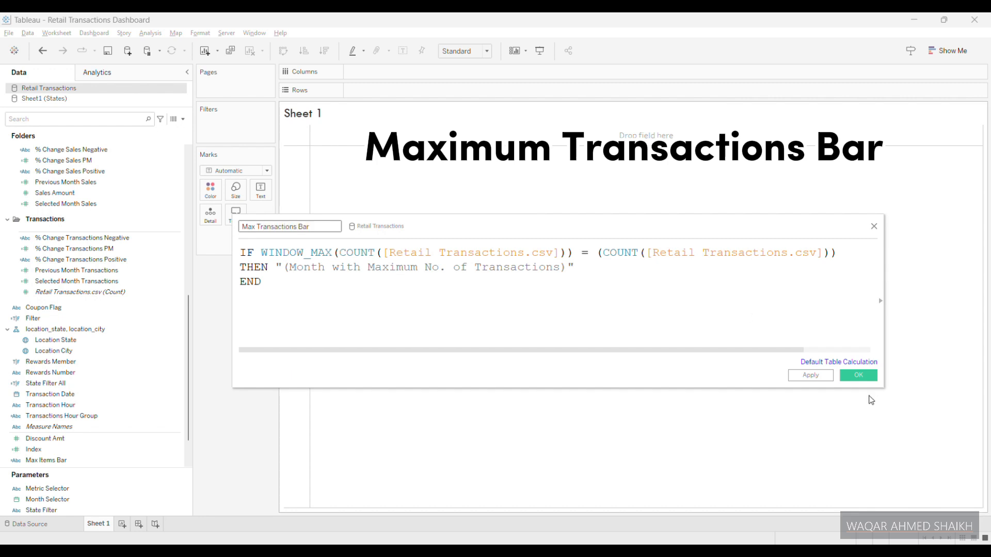
pyautogui.click(859, 375)
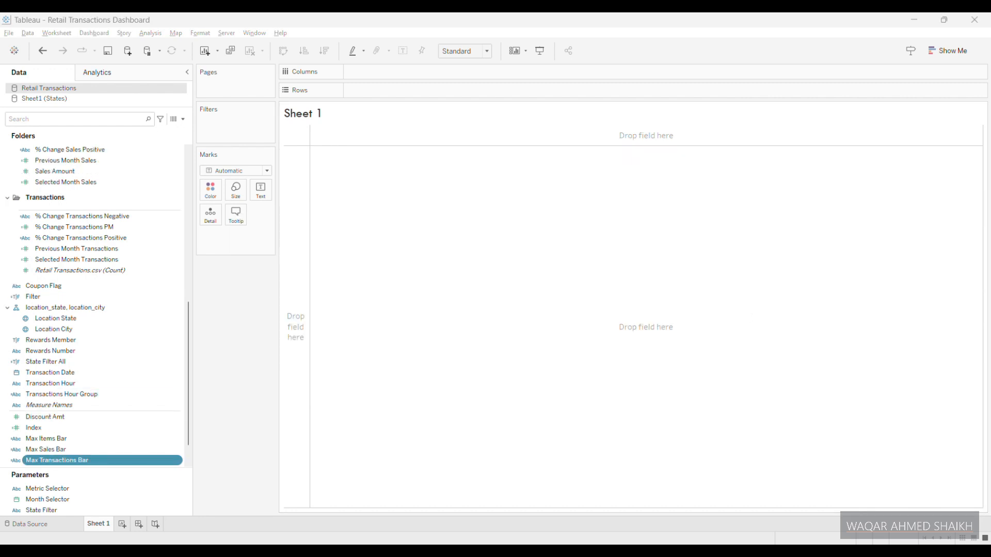
# Step: Create a calculated field "Min Sales Bar" with IF WINDOW_MIN(SUM([Sales Amount])) = (SUM([Sales Amount])) THEN "(Month with Minimum Sales)" END
pyautogui.click(182, 118)
pyautogui.click(103, 130)
pyautogui.write('IF WINDOW_MIN(SUM([Sales Amount])) = (SUM([Sales Amount])) THEN "(Month with Minimum Sales)" END')
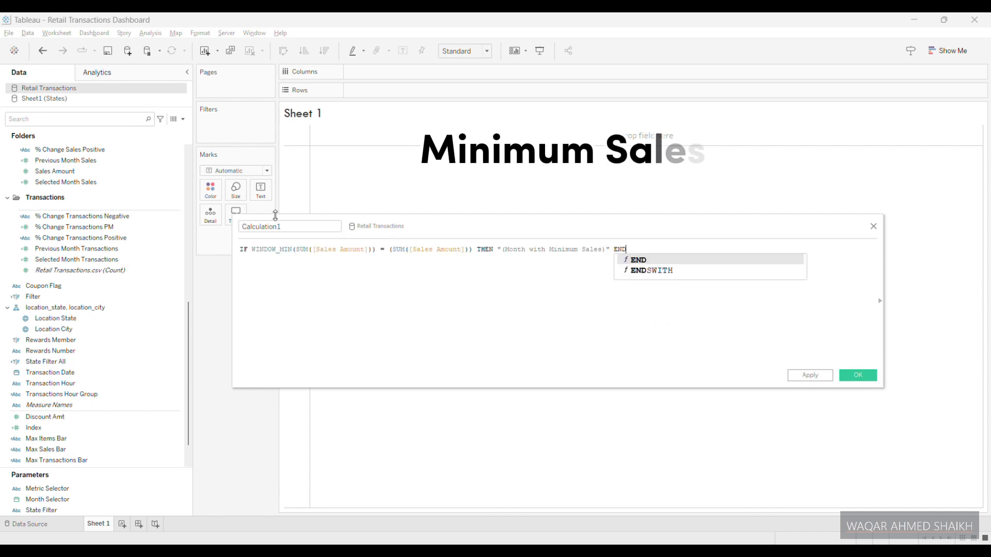
pyautogui.click(478, 249)
pyautogui.press('Return')
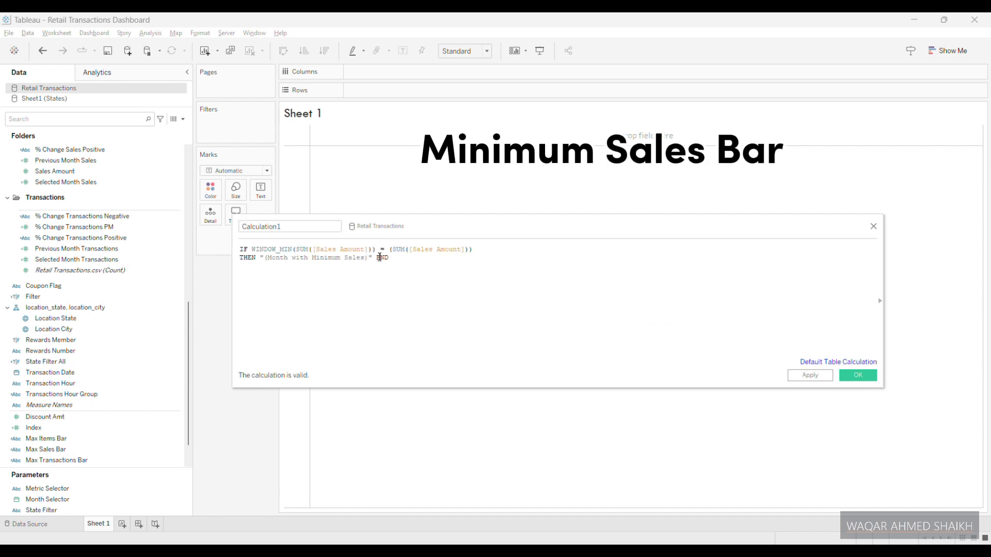
pyautogui.click(379, 257)
pyautogui.press('Return')
pyautogui.scroll(3, 404, 306)
pyautogui.click(304, 226)
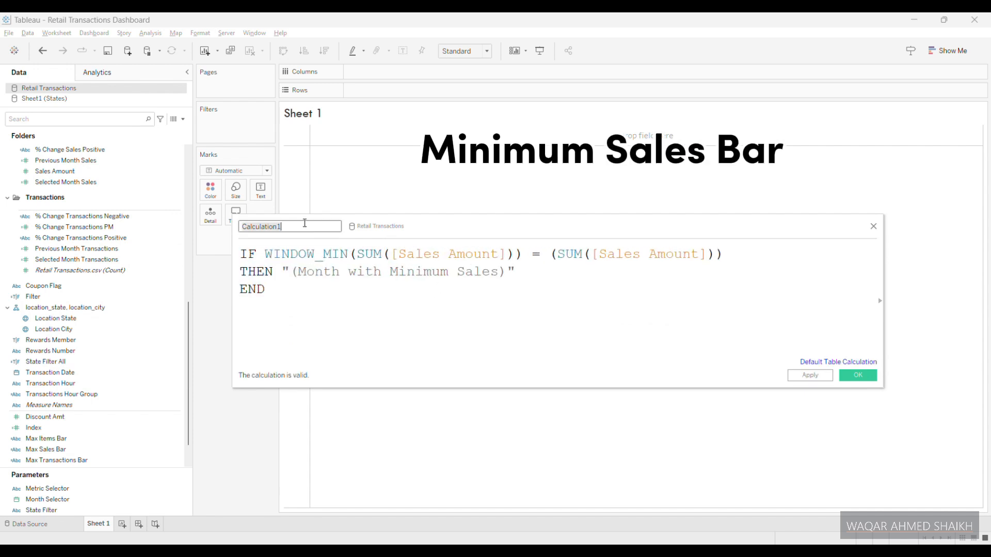
pyautogui.write('Min SA')
pyautogui.click(857, 376)
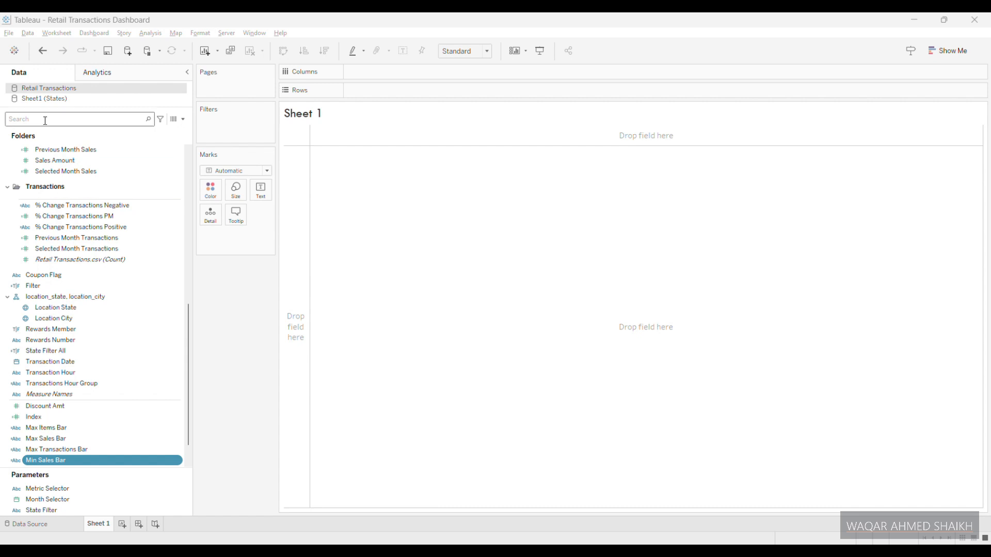
# Step: Create calculated field "Min Items Bar" with IF WINDOW_MIN(SUM([Num Of Items])) = (SUM([Num Of Items])) THEN "(Month with Minimum No. of Items Sold)" END
pyautogui.click(183, 119)
pyautogui.click(135, 129)
pyautogui.click(340, 250)
pyautogui.write('IF WINDOW_MIN(SUM([Num Of Items])) = (SUM([Num Of Items])) THEN "(Month with Minimum No. of Items Sold)" END')
pyautogui.click(476, 249)
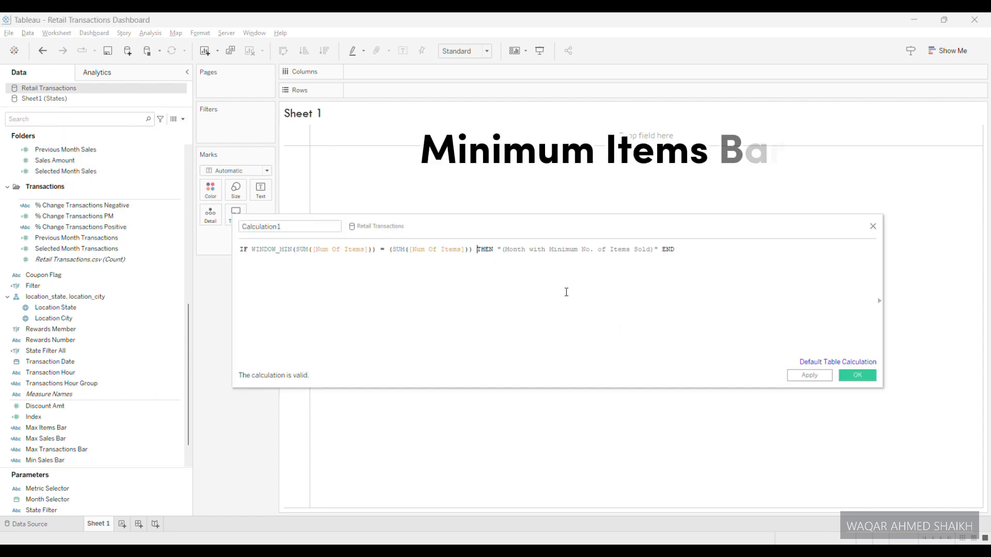
pyautogui.press('Return')
pyautogui.click(424, 259)
pyautogui.press('Return')
pyautogui.scroll(5, 471, 283)
pyautogui.doubleClick(299, 228)
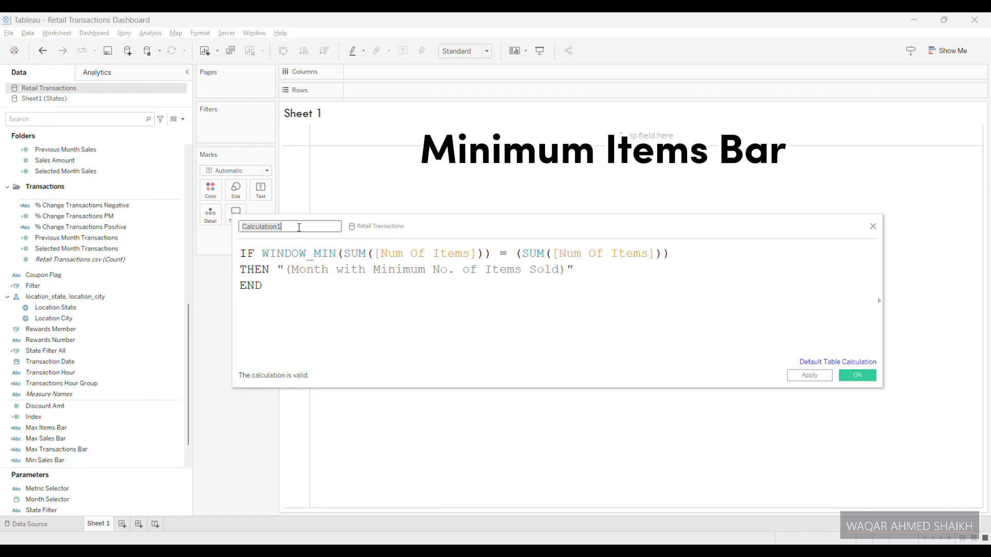
pyautogui.write('Min Items Bar')
pyautogui.click(857, 376)
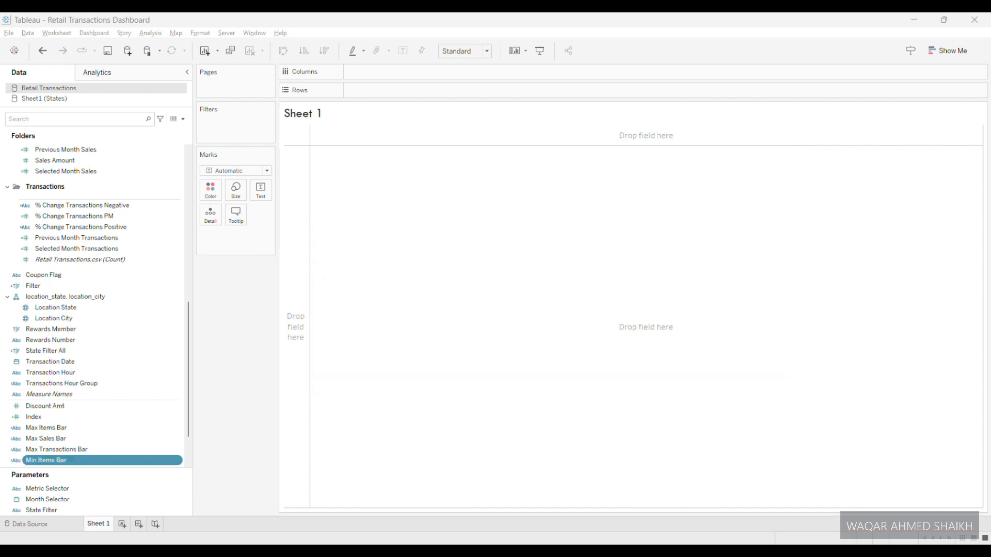
# Step: Create calculated field "Min Transactions Bar" with IF WINDOW_MIN(COUNT([Retail Transactions.csv])) = (COUNT([Retail Transactions.csv])) THEN "(Month with Minimum No. of Transactions)" END
pyautogui.rightClick(63, 123)
pyautogui.click(88, 128)
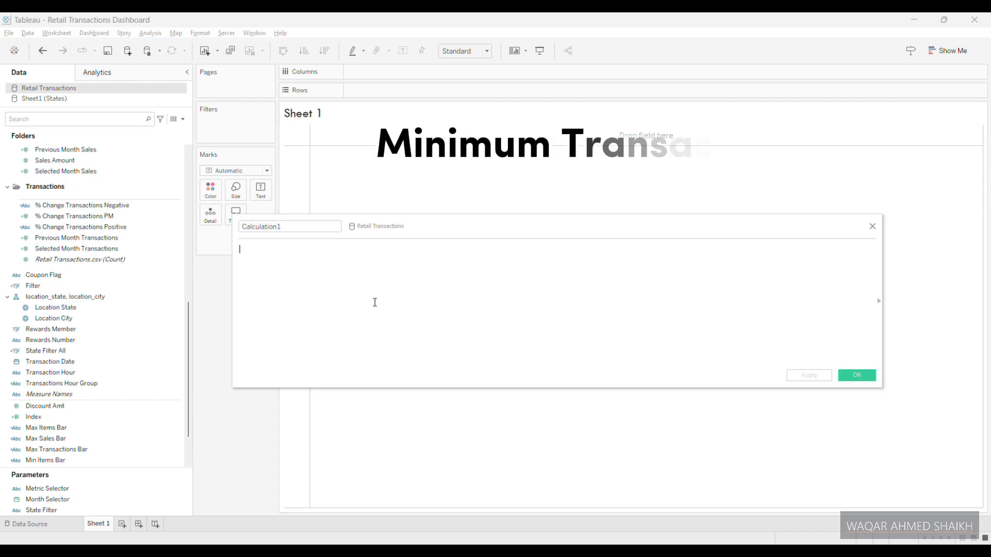
pyautogui.write('IF WINDOW_MIN(COUNT([Retail Transactions.csv])) = (COUNT([Retail Transactions.csv])) THEN "(Month with Minimum No. of Transactions)" END')
pyautogui.click(582, 250)
pyautogui.press('Return')
pyautogui.click(433, 258)
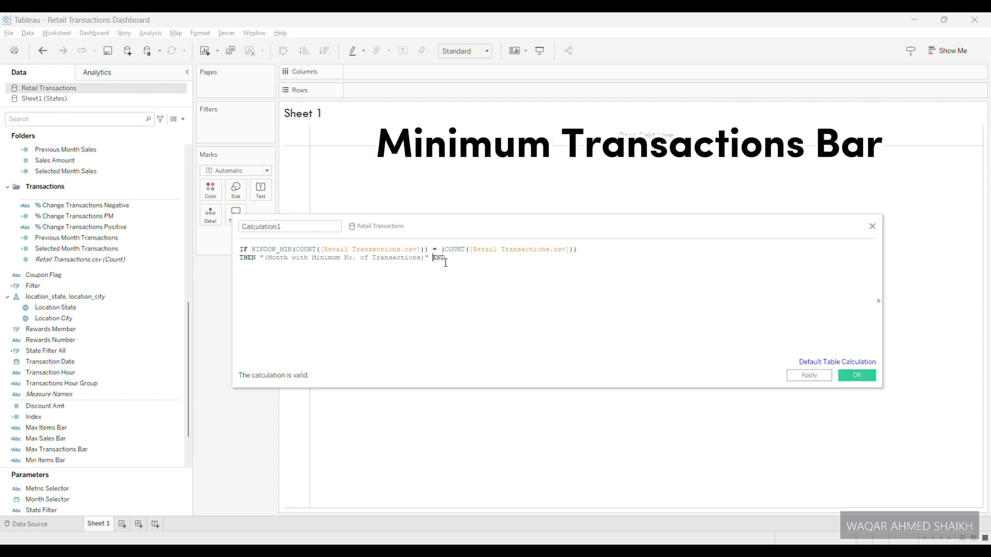
pyautogui.press('Return')
pyautogui.scroll(3, 315, 285)
pyautogui.doubleClick(304, 227)
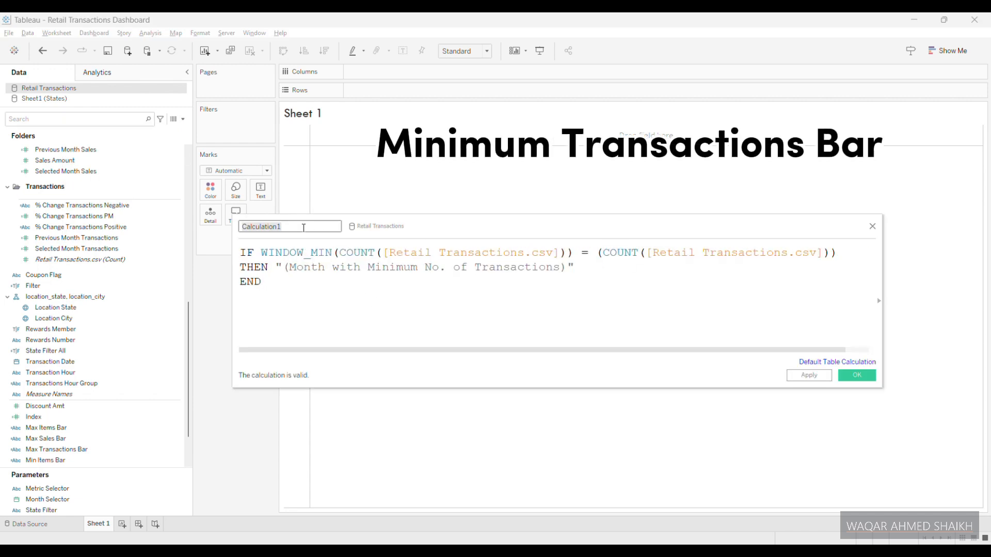
pyautogui.write('Min Transa')
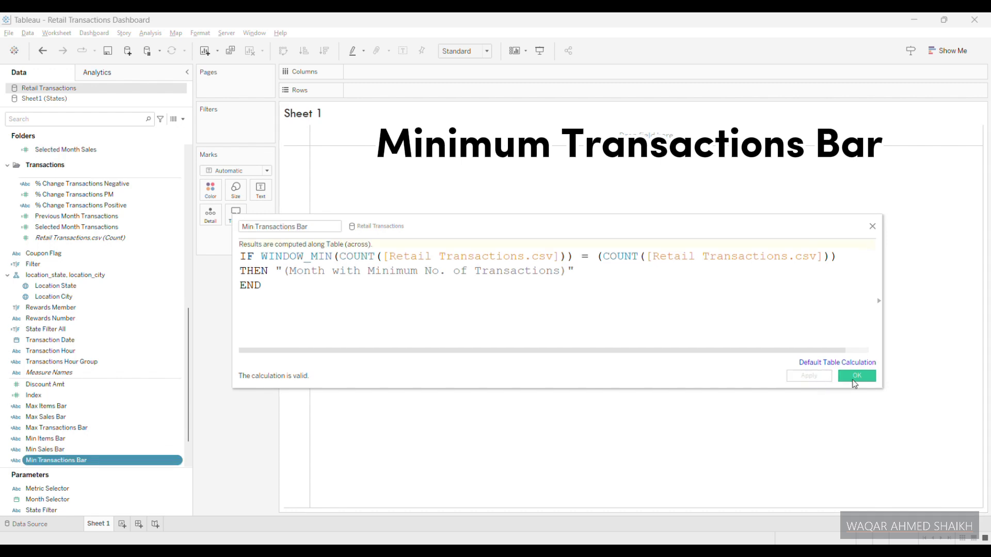
pyautogui.click(857, 375)
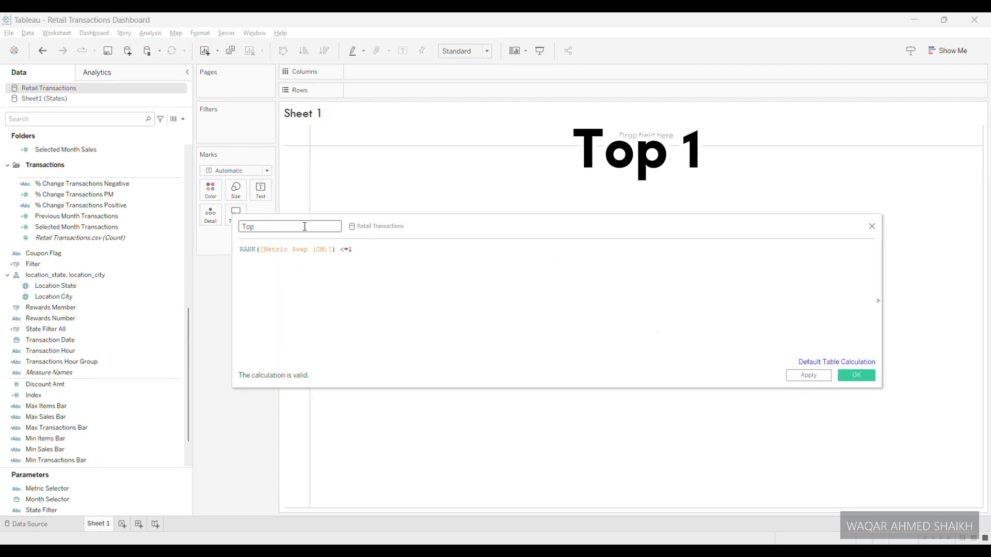
# Step: Create a calculated field "Top 1" with the formula RANK([Metric Swap (CM)]) <=1
pyautogui.scroll(4, 348, 281)
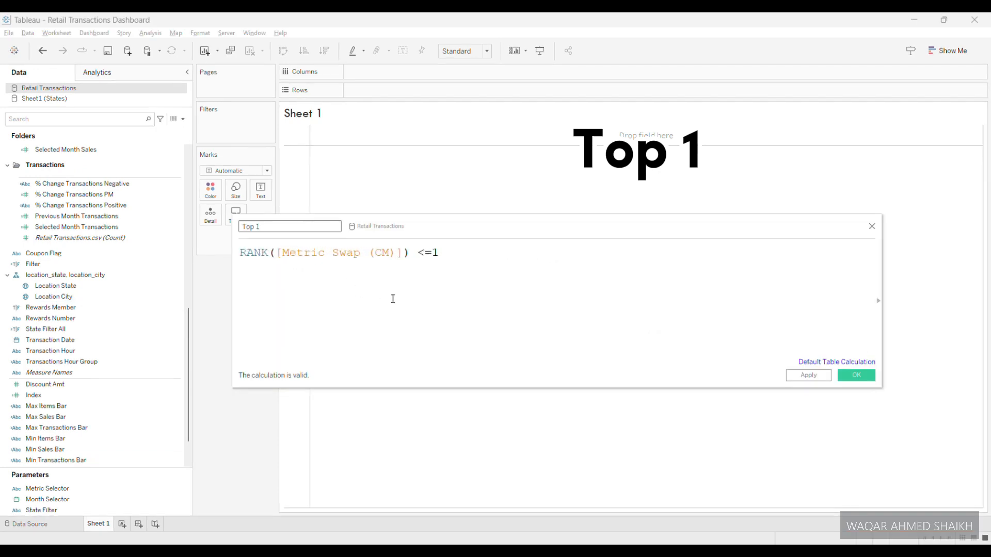
pyautogui.click(428, 291)
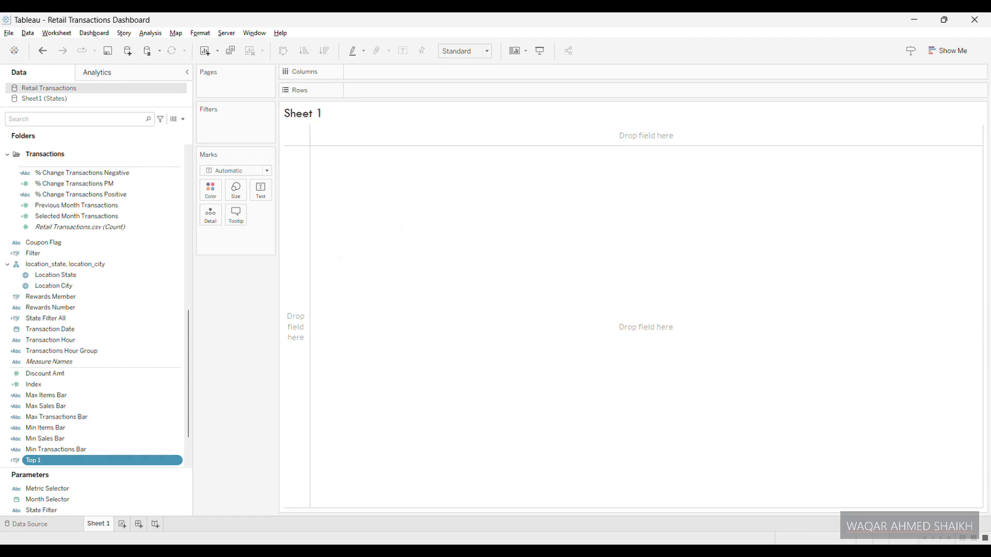
# Step: Create a calculated field "Top 1 (Sales Bar)" with the formula RANK(SUM([Sales Amount])) <=1
pyautogui.click(183, 119)
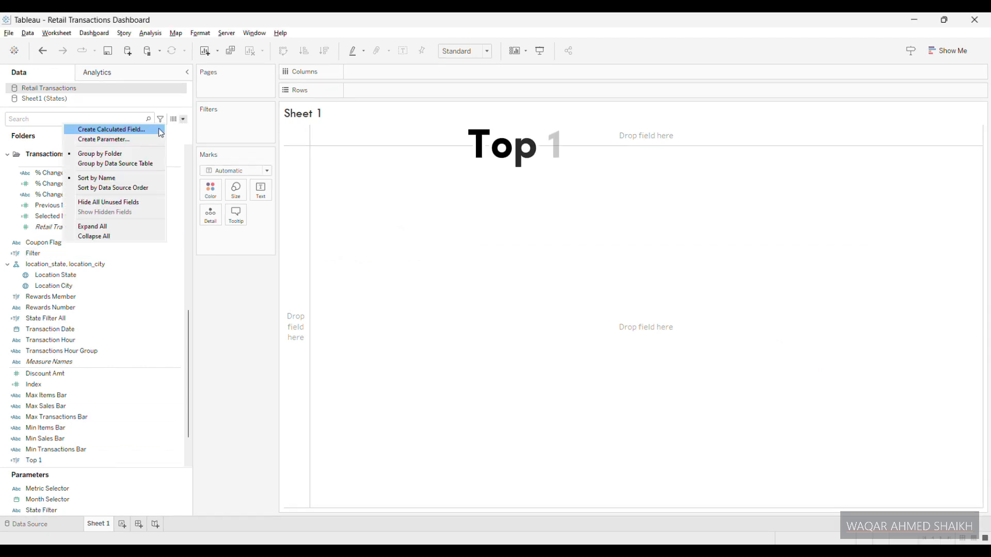
pyautogui.click(150, 131)
pyautogui.write('RANK(SUM([Sales Amount])) <=1')
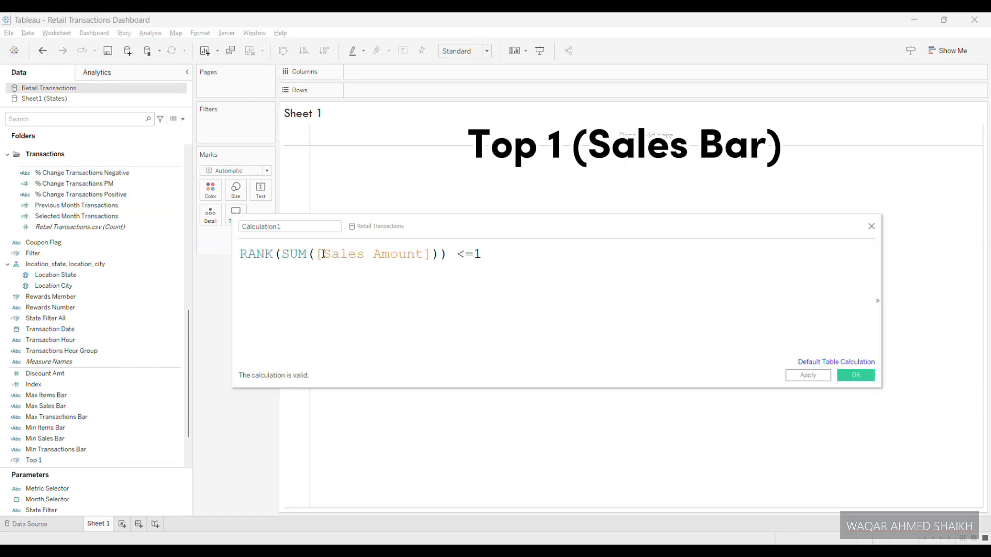
pyautogui.doubleClick(316, 226)
pyautogui.write('Top 1 (Sales Bar')
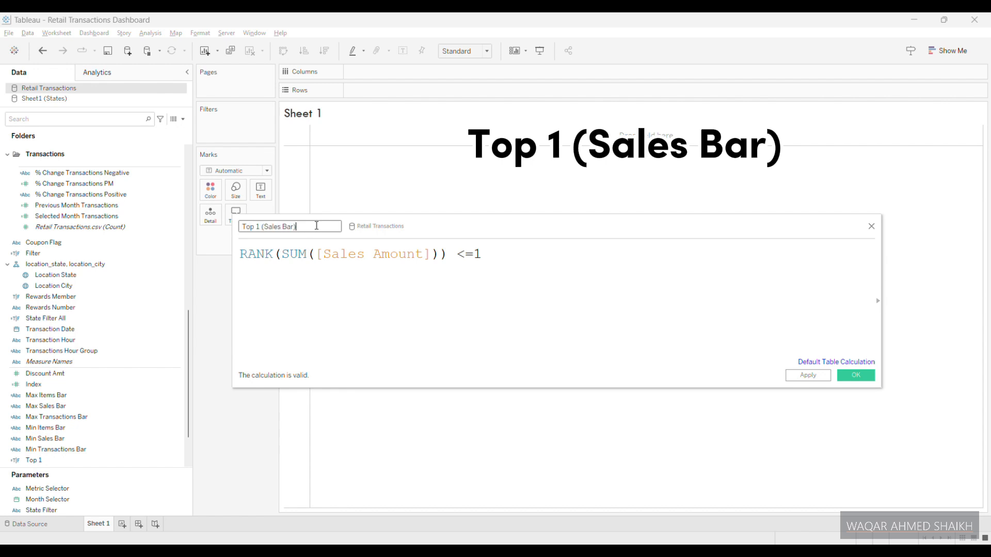
pyautogui.click(808, 375)
pyautogui.scroll(-1, 132, 363)
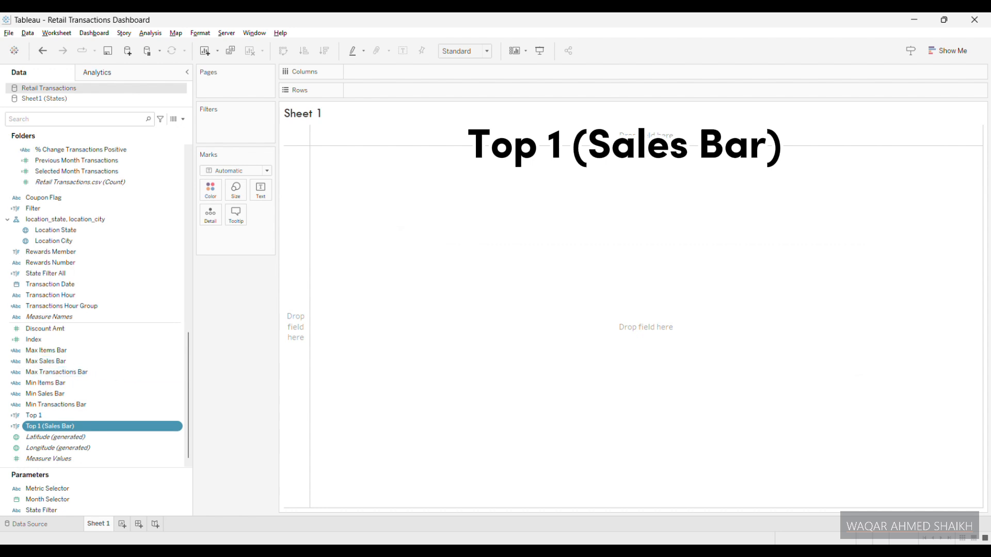
# Step: Create a calculated field "Top 1 (Items Bar)" with the formula RANK(SUM([Num Of Items])) <=1
pyautogui.click(183, 119)
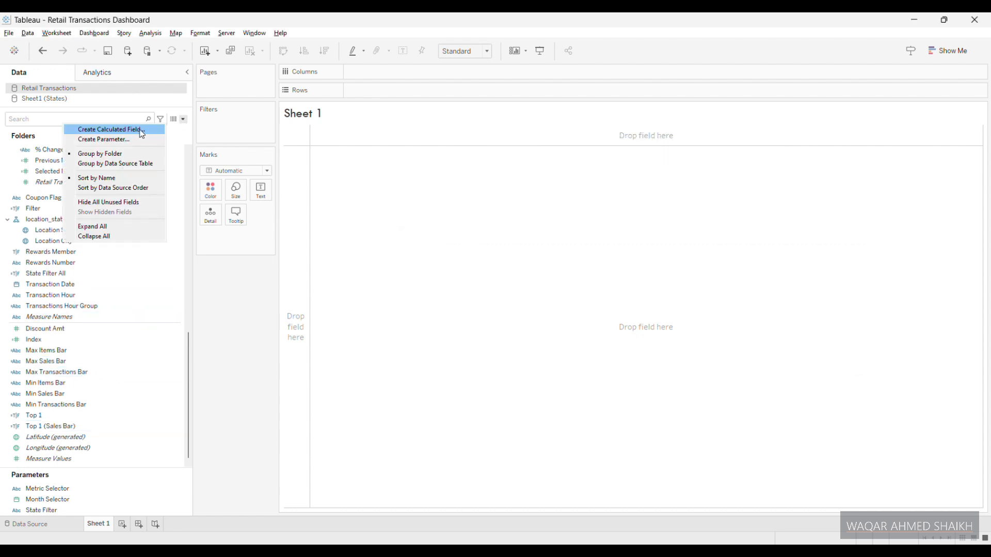
pyautogui.click(103, 129)
pyautogui.click(372, 259)
pyautogui.write('RANK(SUM([Num Of Items])) <=1')
pyautogui.scroll(5, 371, 259)
pyautogui.doubleClick(301, 229)
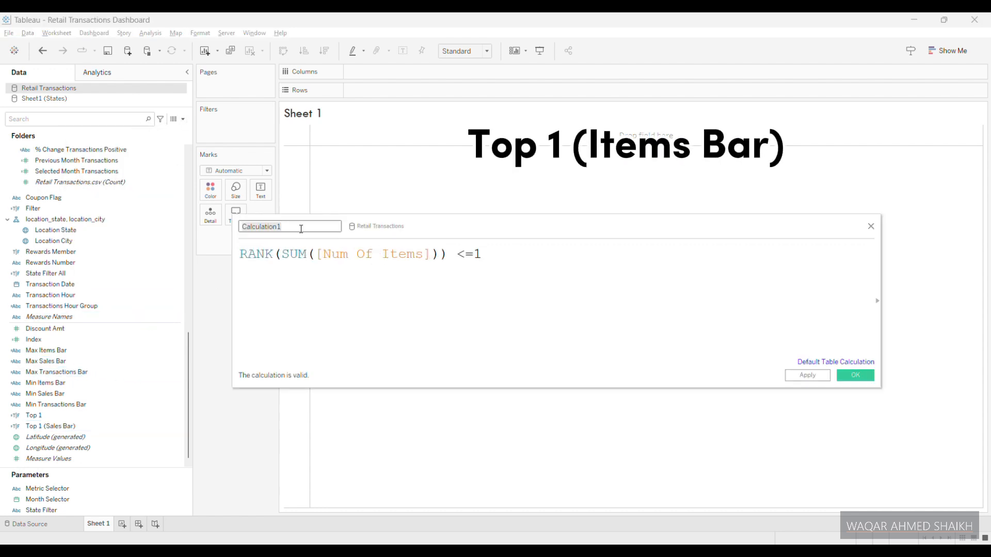
pyautogui.write('Top 1 (Items Bar)')
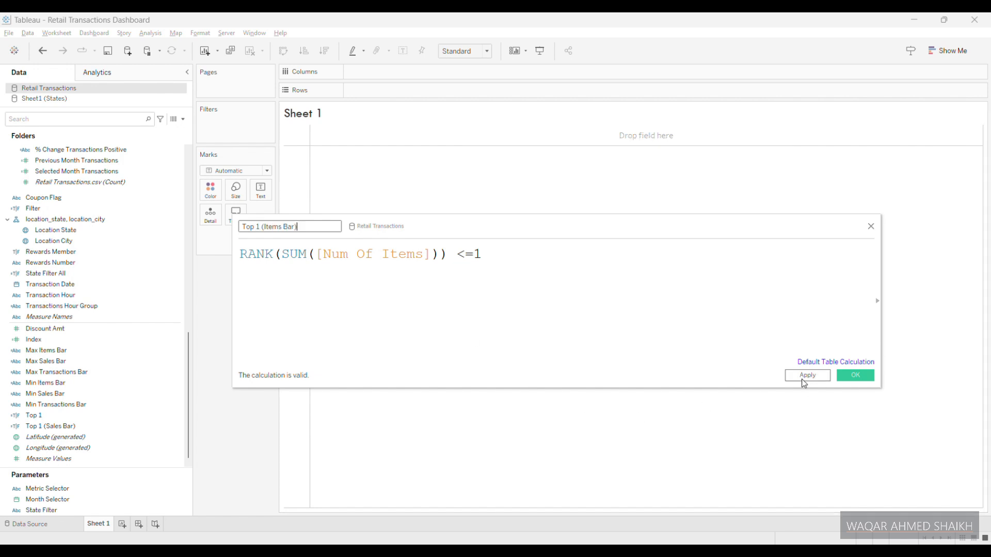
pyautogui.click(855, 375)
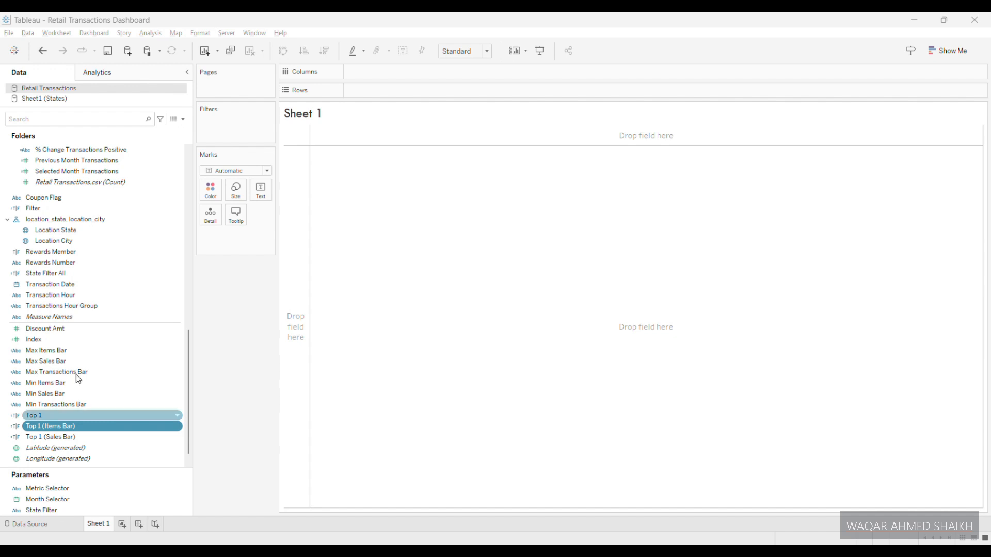
# Step: Create a calculated field "Top 1 (Transactions Bar)" with the formula RANK(COUNT([Retail Transactions.csv])) <=1
pyautogui.click(182, 119)
pyautogui.click(98, 130)
pyautogui.click(424, 287)
pyautogui.write('RANK(COUNT([Retail Transactions.csv])) <=1')
pyautogui.doubleClick(277, 225)
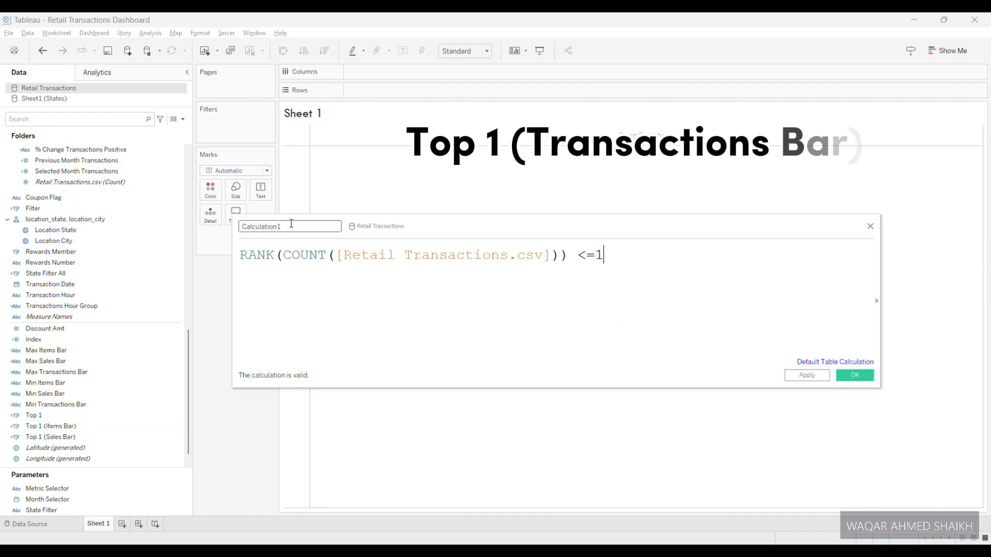
pyautogui.write('Top 1 (Transa')
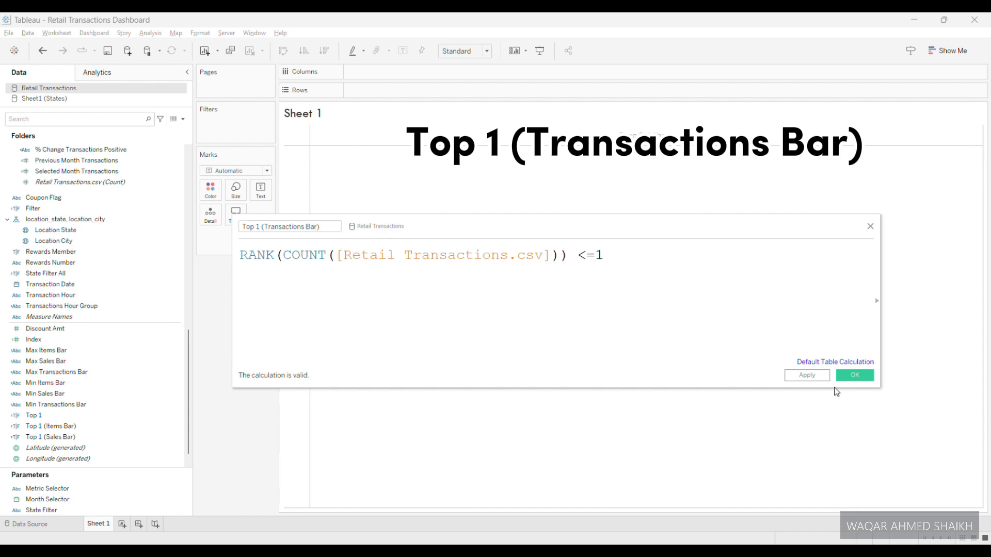
pyautogui.press('Return')
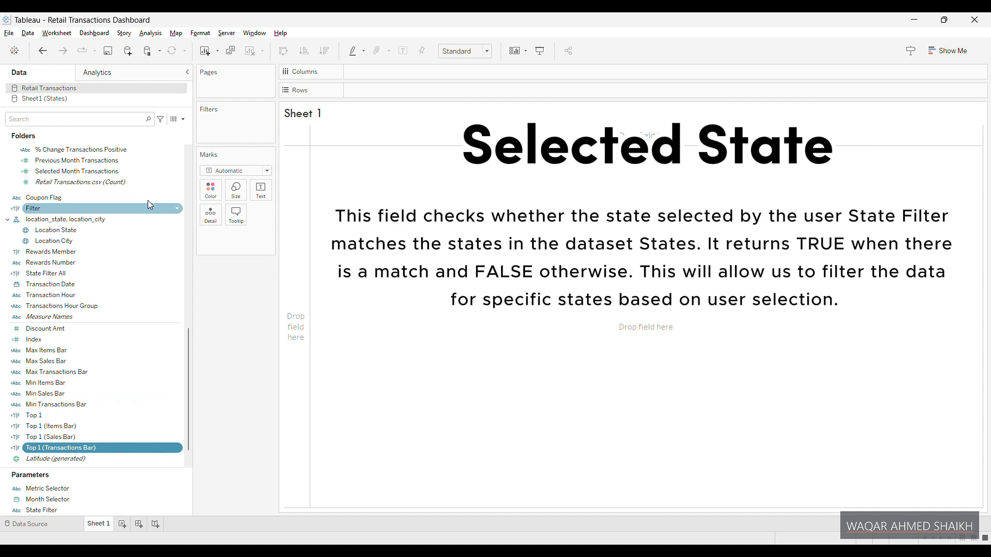
# Step: In the Sheet1 (States) data source, create a calculated field "Selected States" with the formula [State Filter] = [States]
pyautogui.click(78, 100)
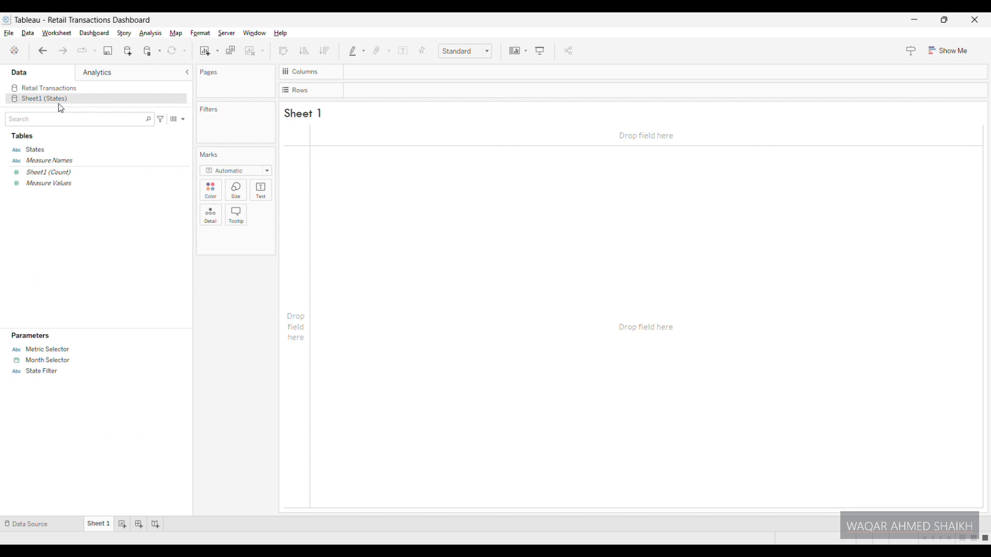
pyautogui.click(184, 120)
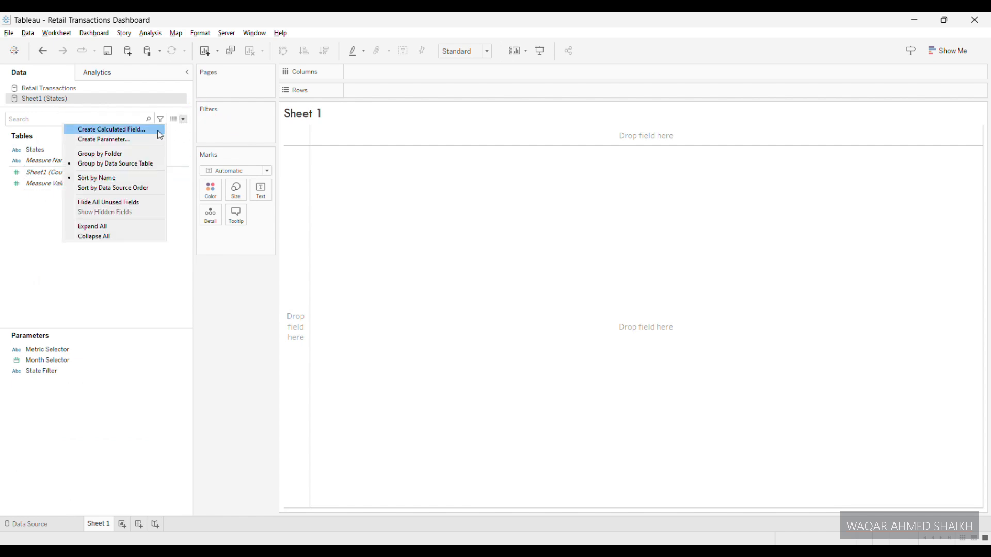
pyautogui.click(159, 130)
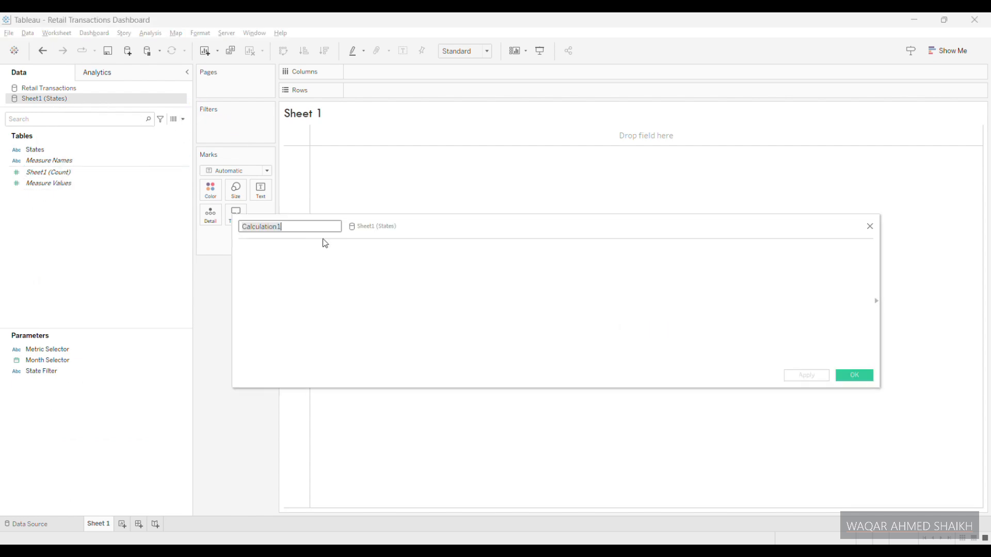
pyautogui.write('Selected States')
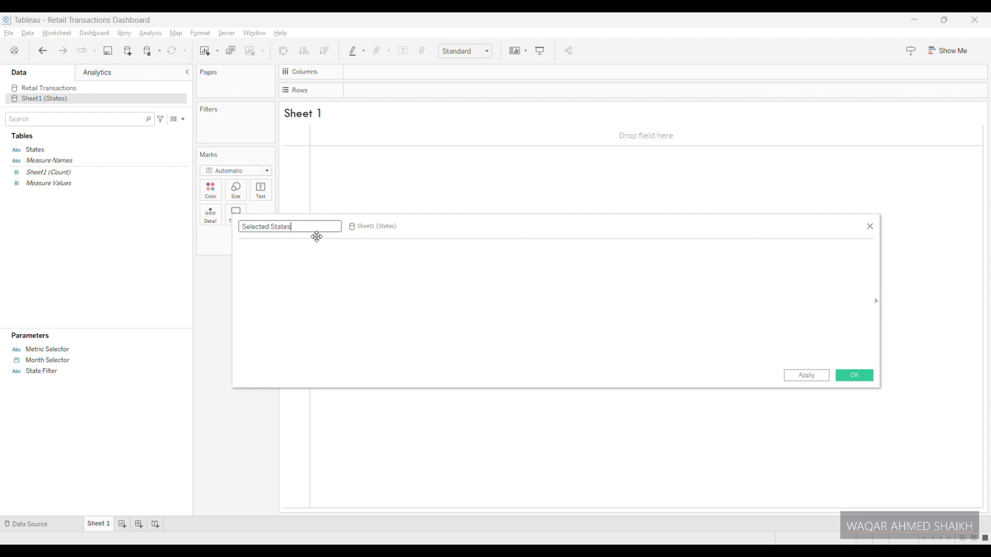
pyautogui.press('Tab')
pyautogui.write('[State Filter]')
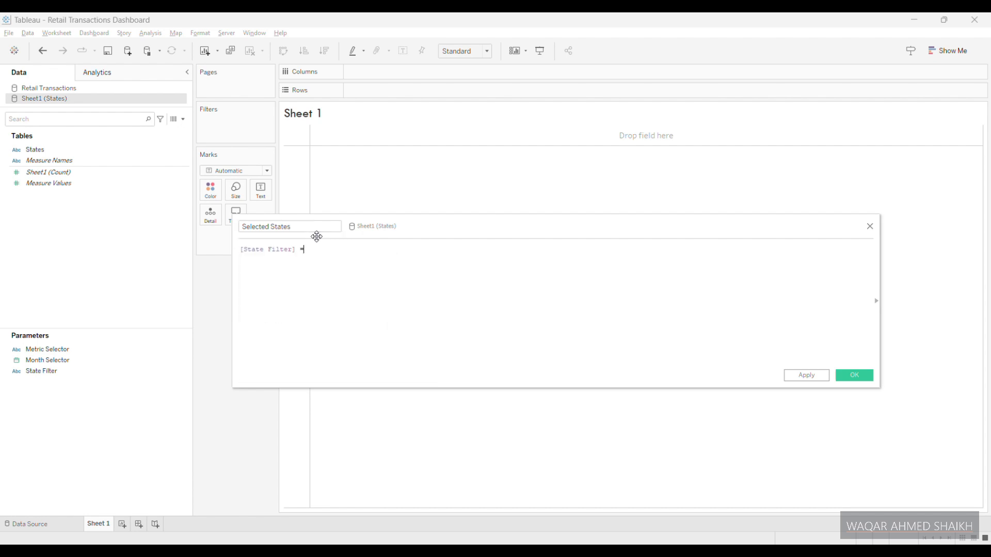
pyautogui.write(' = Stat')
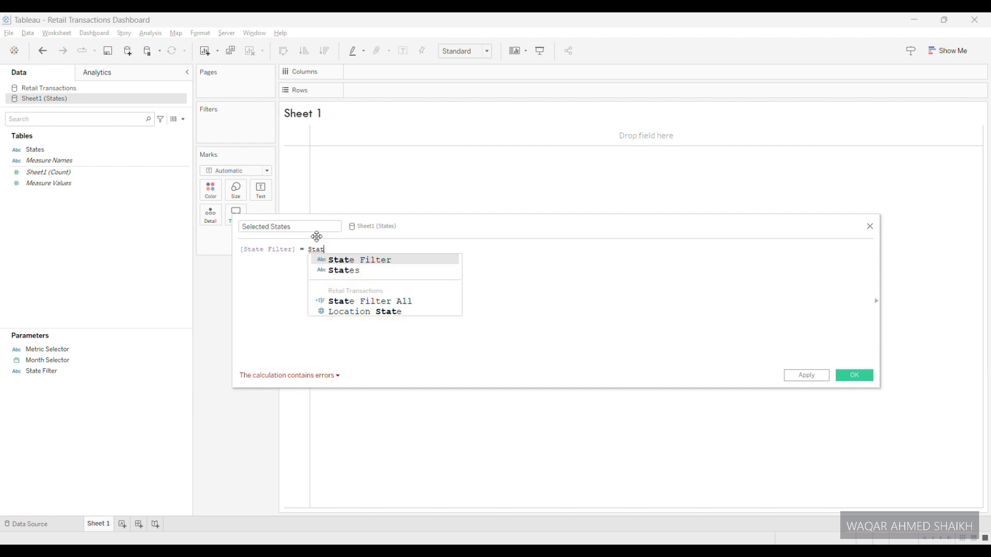
pyautogui.press('Down')
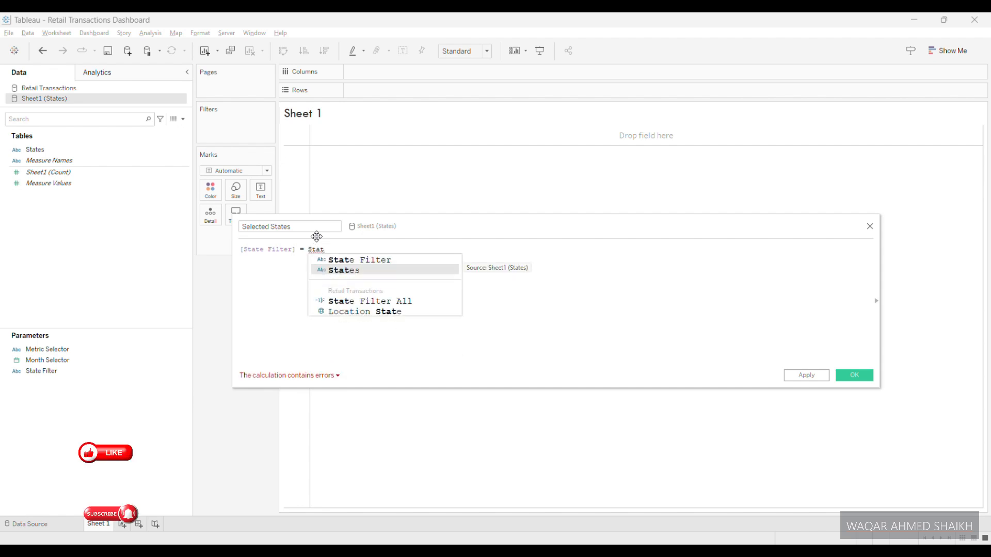
pyautogui.press('Return')
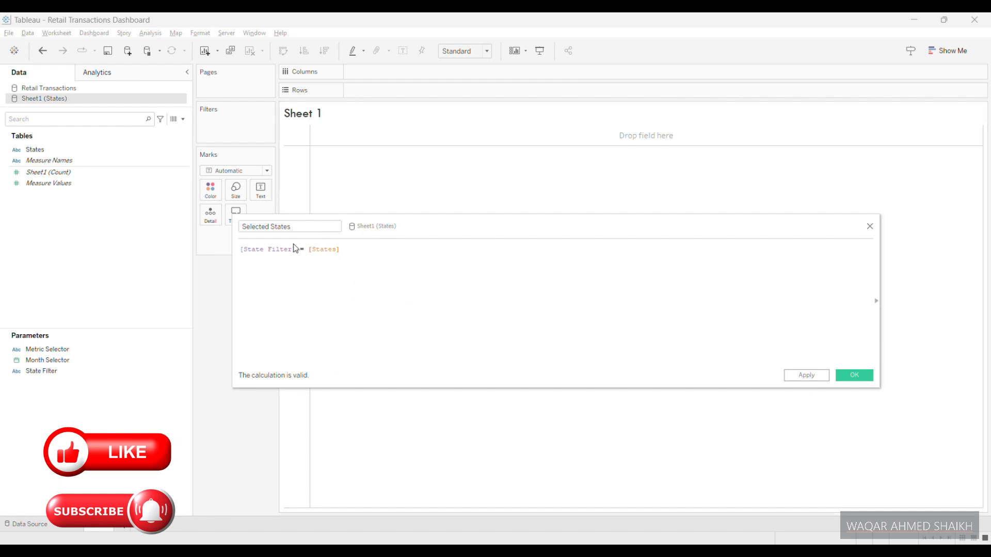
pyautogui.scroll(5, 305, 283)
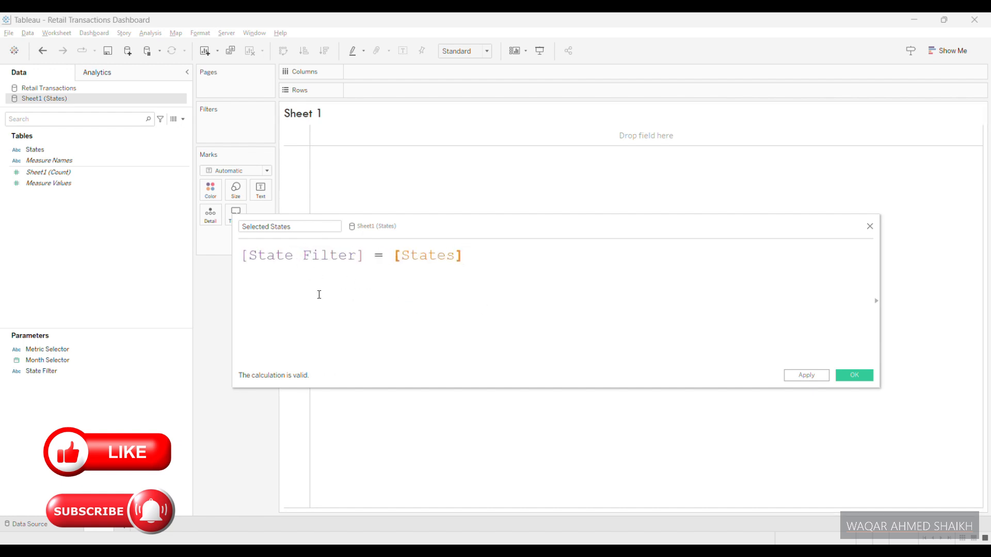
pyautogui.click(807, 376)
pyautogui.click(844, 376)
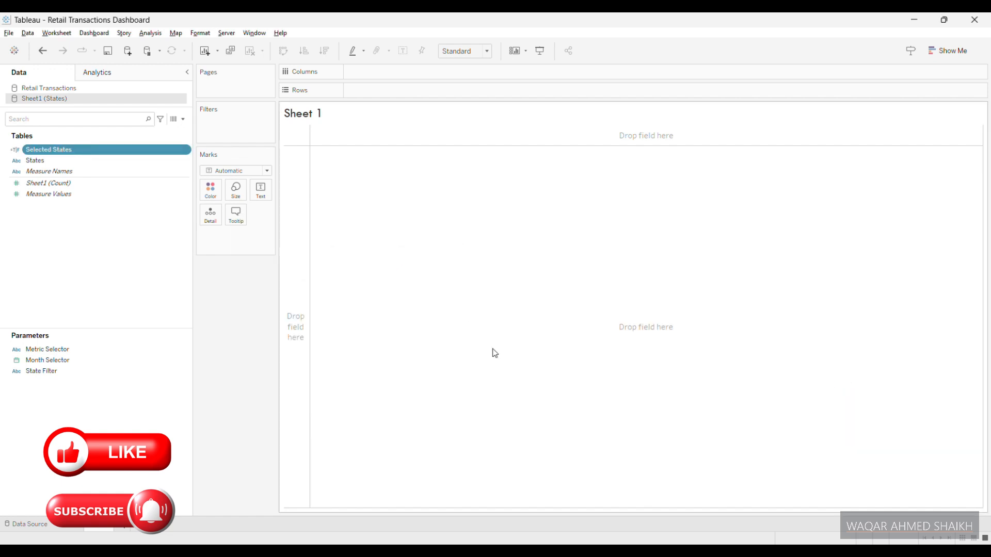